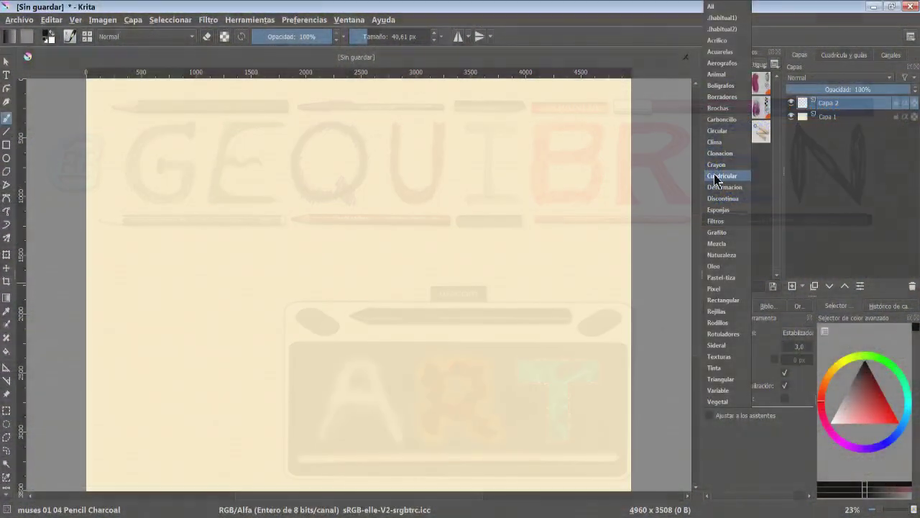
Step: Show the Cuadricular presets and scribble tall black test loops at the left
{"action": "left_click", "coordinate": [716, 177]}
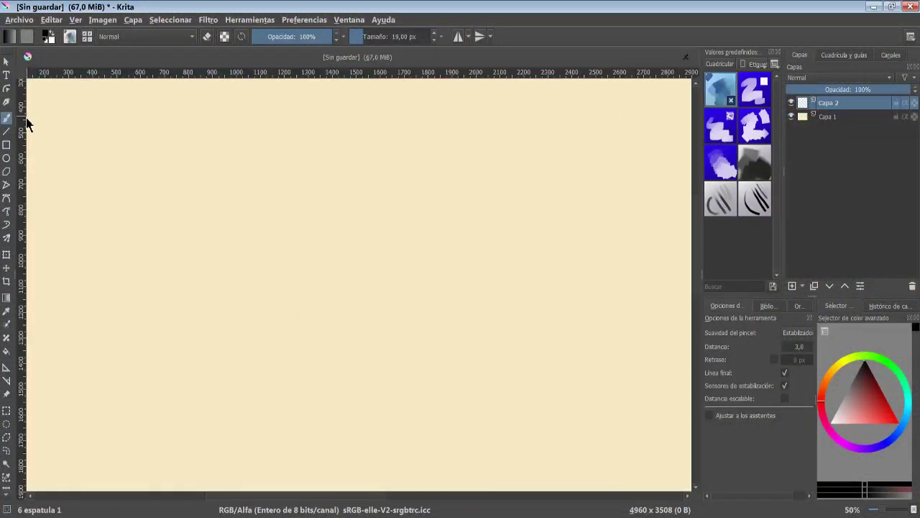
{"action": "mouse_move", "coordinate": [86, 116]}
{"action": "left_mouse_down"}
{"action": "mouse_move", "coordinate": [72, 251]}
{"action": "mouse_move", "coordinate": [86, 295]}
{"action": "left_mouse_up"}
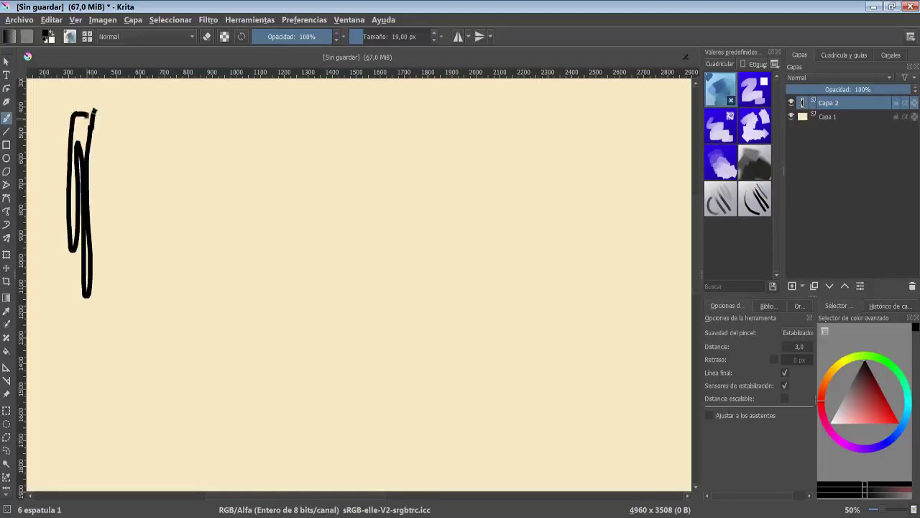
{"action": "mouse_move", "coordinate": [94, 111]}
{"action": "left_mouse_down"}
{"action": "mouse_move", "coordinate": [99, 212]}
{"action": "mouse_move", "coordinate": [107, 108]}
{"action": "mouse_move", "coordinate": [108, 279]}
{"action": "mouse_move", "coordinate": [104, 196]}
{"action": "mouse_move", "coordinate": [61, 243]}
{"action": "left_mouse_up"}
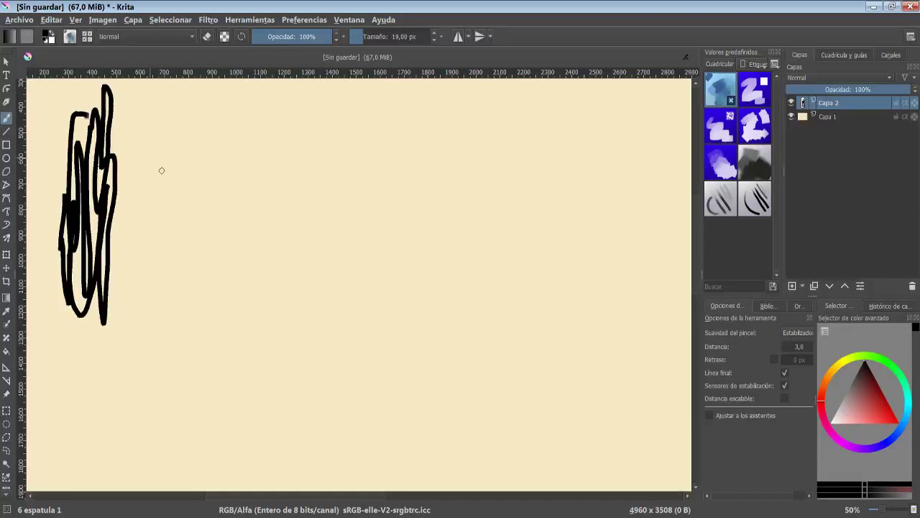
Step: Paint test strokes with the Square, Square 2 and Square 3 presets
{"action": "left_click", "coordinate": [750, 98]}
{"action": "mouse_move", "coordinate": [193, 112]}
{"action": "left_mouse_down"}
{"action": "mouse_move", "coordinate": [154, 120]}
{"action": "mouse_move", "coordinate": [149, 237]}
{"action": "mouse_move", "coordinate": [210, 288]}
{"action": "left_mouse_up"}
{"action": "left_click", "coordinate": [712, 129]}
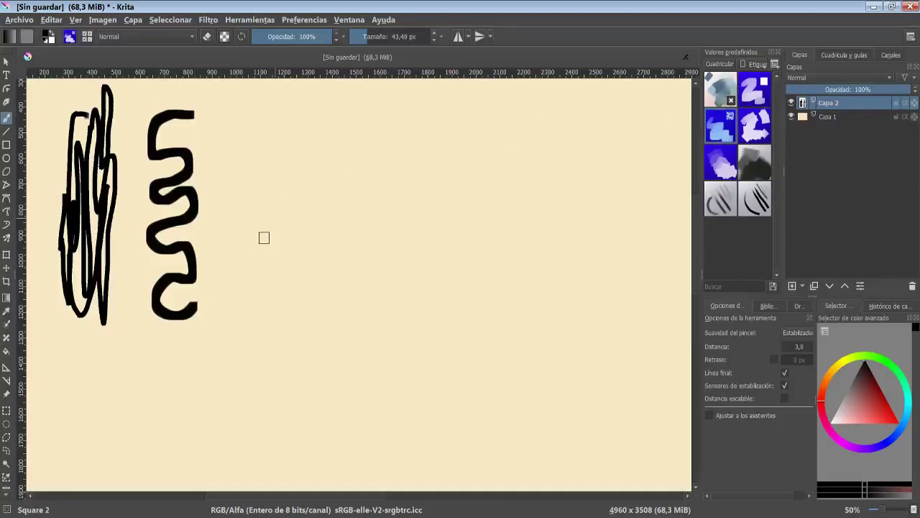
{"action": "mouse_move", "coordinate": [250, 313]}
{"action": "left_mouse_down"}
{"action": "mouse_move", "coordinate": [285, 222]}
{"action": "mouse_move", "coordinate": [244, 144]}
{"action": "mouse_move", "coordinate": [306, 152]}
{"action": "left_mouse_up"}
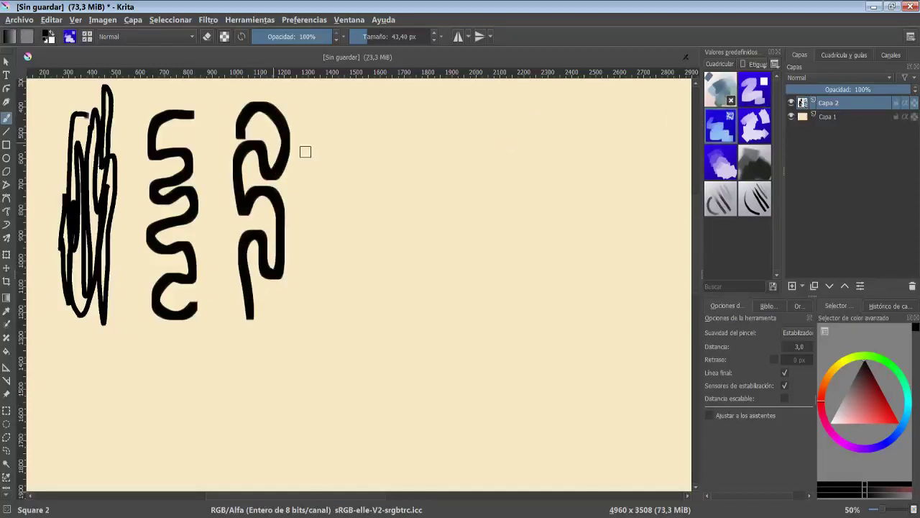
{"action": "left_click", "coordinate": [752, 128]}
{"action": "mouse_move", "coordinate": [344, 107]}
{"action": "left_mouse_down"}
{"action": "mouse_move", "coordinate": [338, 187]}
{"action": "mouse_move", "coordinate": [381, 288]}
{"action": "mouse_move", "coordinate": [412, 287]}
{"action": "left_mouse_up"}
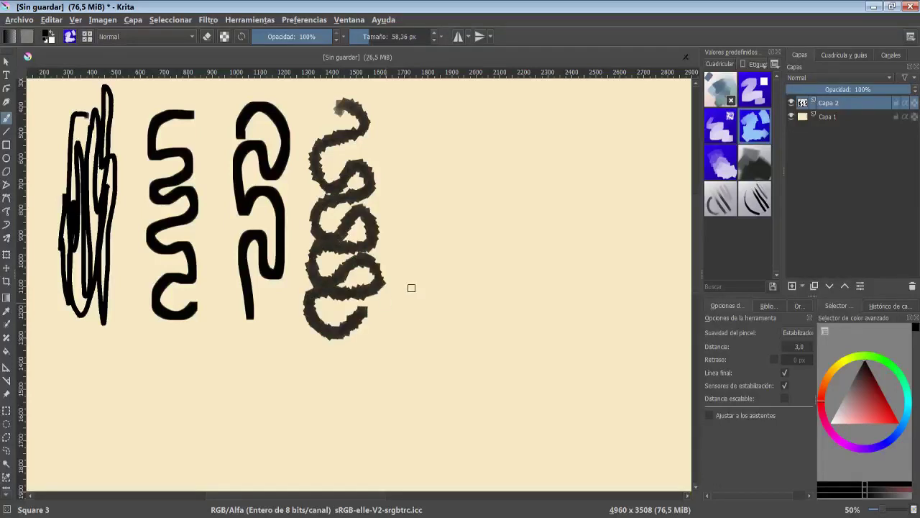
Step: Paint a dark textured blob with squares 4 and a soft dark block with ZBlocks
{"action": "left_click", "coordinate": [728, 159]}
{"action": "mouse_move", "coordinate": [396, 119]}
{"action": "left_mouse_down"}
{"action": "mouse_move", "coordinate": [425, 133]}
{"action": "mouse_move", "coordinate": [448, 211]}
{"action": "mouse_move", "coordinate": [460, 264]}
{"action": "mouse_move", "coordinate": [440, 316]}
{"action": "mouse_move", "coordinate": [445, 327]}
{"action": "left_mouse_up"}
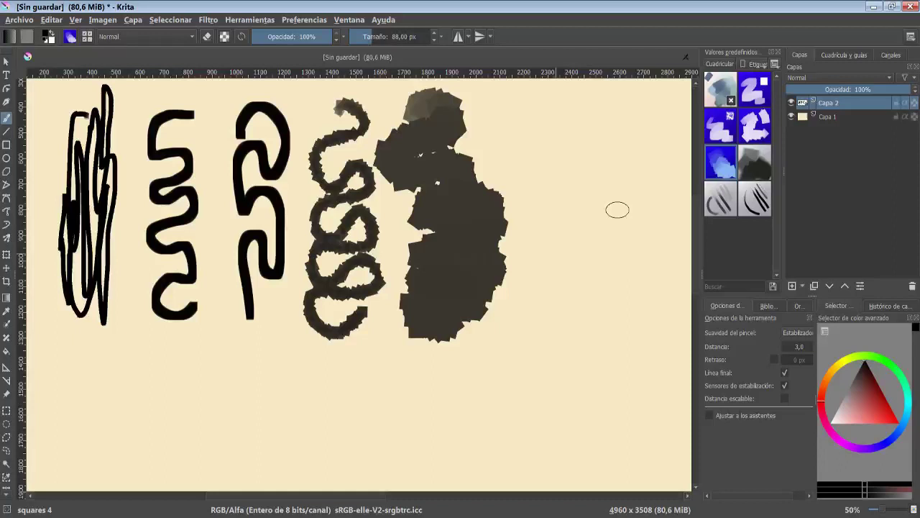
{"action": "left_click", "coordinate": [756, 158]}
{"action": "mouse_move", "coordinate": [603, 154]}
{"action": "left_mouse_down"}
{"action": "mouse_move", "coordinate": [615, 210]}
{"action": "mouse_move", "coordinate": [607, 313]}
{"action": "mouse_move", "coordinate": [596, 318]}
{"action": "mouse_move", "coordinate": [596, 154]}
{"action": "mouse_move", "coordinate": [608, 160]}
{"action": "left_mouse_up"}
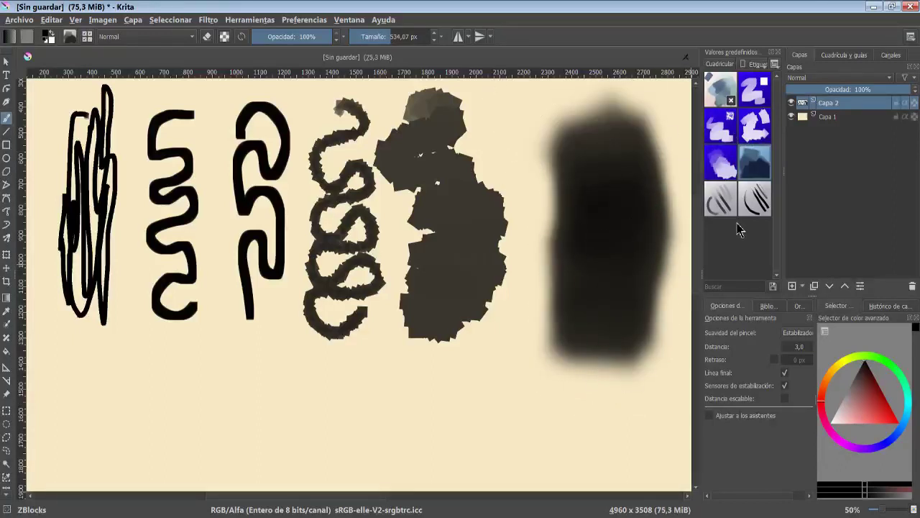
Step: Add wavy and looping bottom-row strokes with ZBlocks 2 and ZBlocks 3
{"action": "left_click", "coordinate": [722, 198]}
{"action": "mouse_move", "coordinate": [101, 385]}
{"action": "left_mouse_down"}
{"action": "mouse_move", "coordinate": [72, 427]}
{"action": "mouse_move", "coordinate": [154, 432]}
{"action": "mouse_move", "coordinate": [201, 406]}
{"action": "left_mouse_up"}
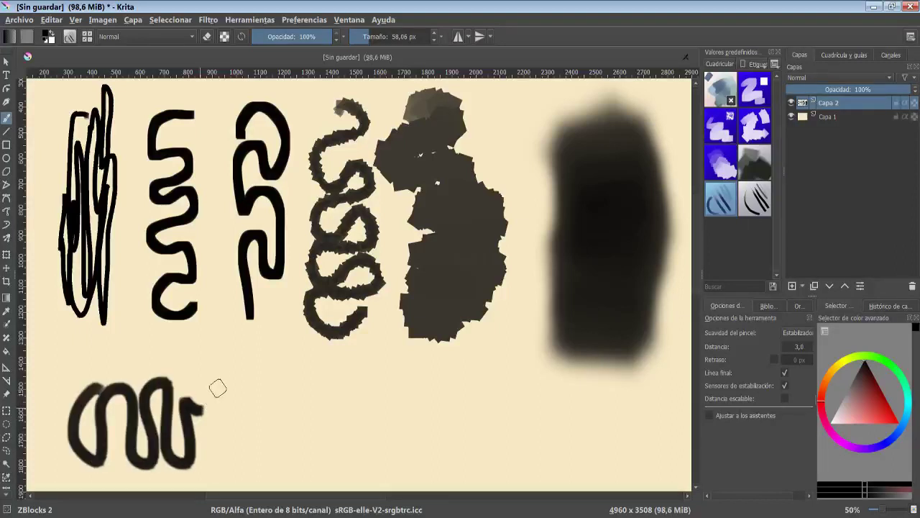
{"action": "left_click", "coordinate": [754, 204]}
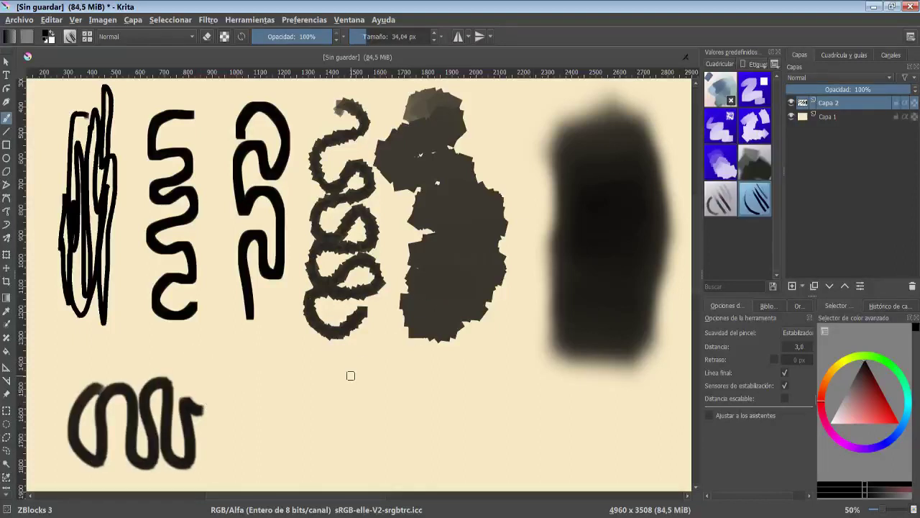
{"action": "mouse_move", "coordinate": [350, 375]}
{"action": "left_mouse_down"}
{"action": "mouse_move", "coordinate": [267, 410]}
{"action": "mouse_move", "coordinate": [417, 431]}
{"action": "mouse_move", "coordinate": [309, 431]}
{"action": "mouse_move", "coordinate": [241, 411]}
{"action": "left_mouse_up"}
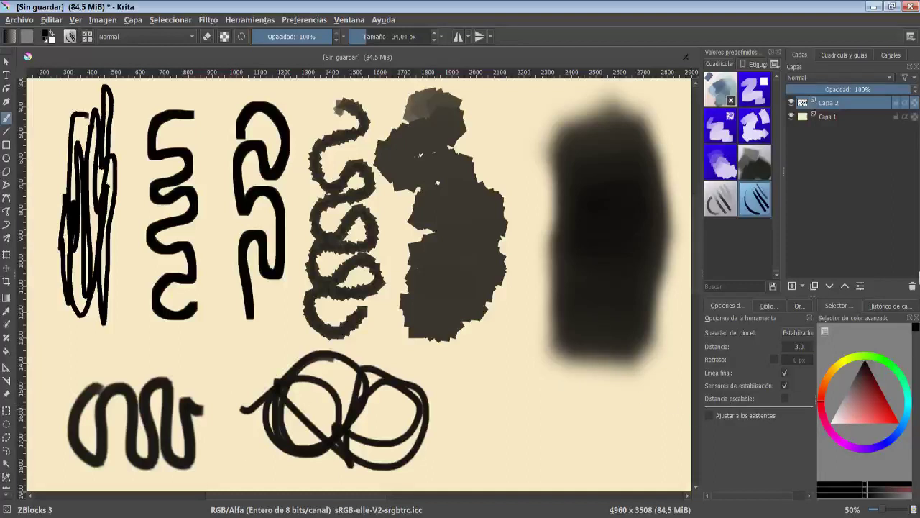
{"action": "left_click", "coordinate": [752, 63]}
Step: Under Deformacion, grow the lower loops and stretch a blob with FX Distort Grow and Move
{"action": "left_click", "coordinate": [724, 188]}
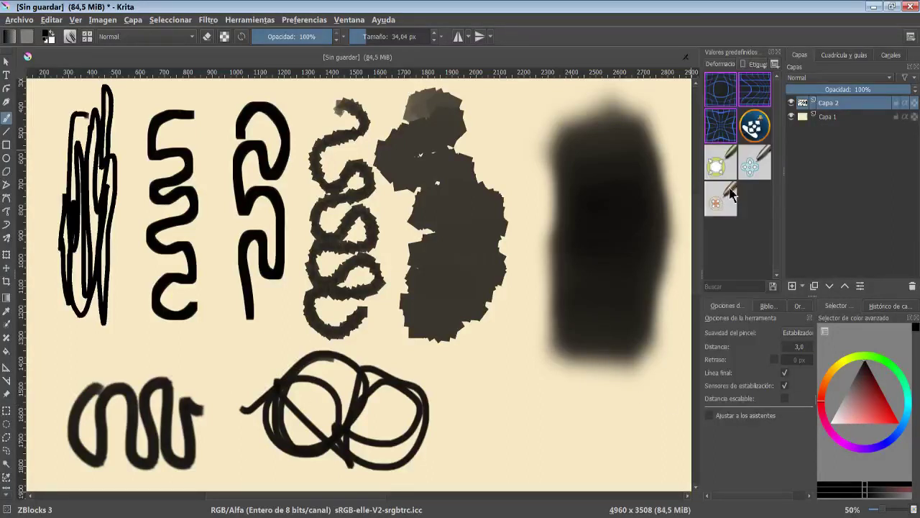
{"action": "left_click", "coordinate": [725, 98]}
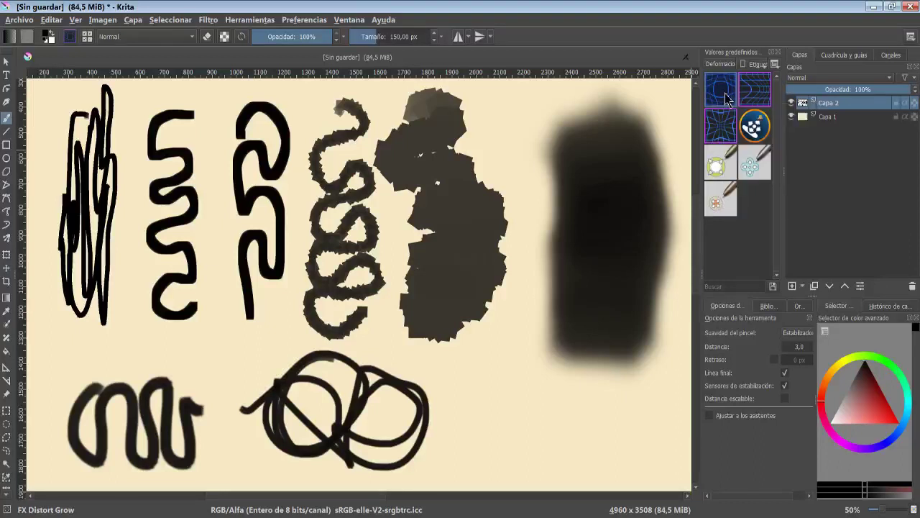
{"action": "mouse_move", "coordinate": [397, 427]}
{"action": "left_mouse_down"}
{"action": "mouse_move", "coordinate": [406, 431]}
{"action": "mouse_move", "coordinate": [420, 393]}
{"action": "mouse_move", "coordinate": [411, 388]}
{"action": "mouse_move", "coordinate": [420, 392]}
{"action": "mouse_move", "coordinate": [406, 440]}
{"action": "left_mouse_up"}
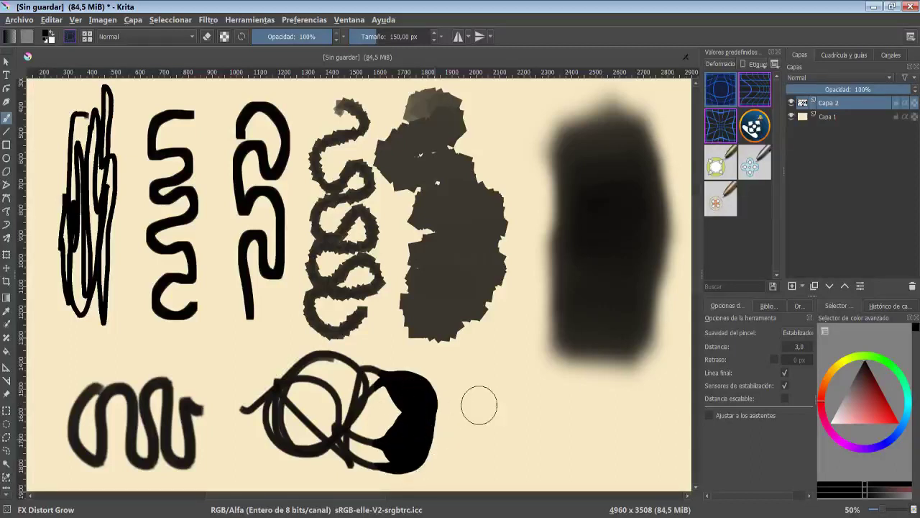
{"action": "left_click", "coordinate": [753, 99]}
{"action": "mouse_move", "coordinate": [472, 288]}
{"action": "left_mouse_down"}
{"action": "mouse_move", "coordinate": [478, 318]}
{"action": "mouse_move", "coordinate": [530, 401]}
{"action": "mouse_move", "coordinate": [548, 460]}
{"action": "left_mouse_up"}
Step: Tangle the second squiggle with PixelArt Deform Move, then swell and smear the lower-left wave
{"action": "left_click", "coordinate": [714, 127]}
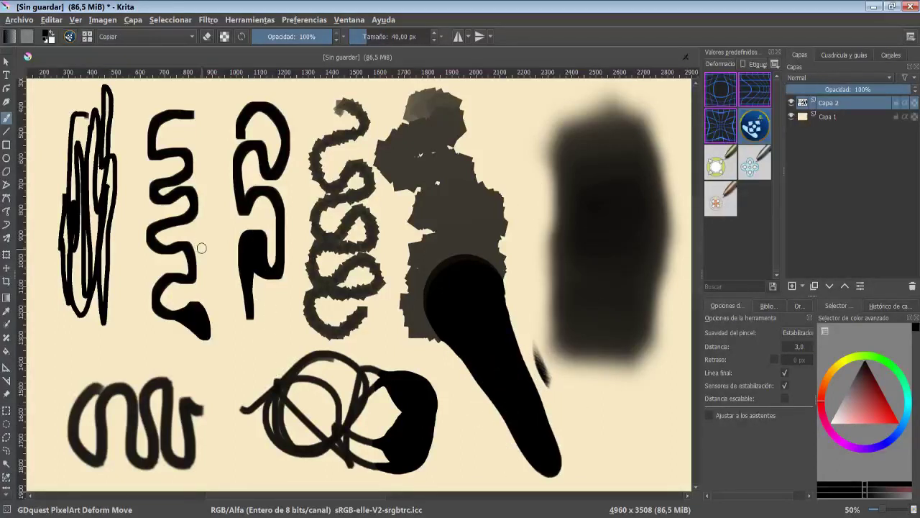
{"action": "mouse_move", "coordinate": [178, 121]}
{"action": "left_mouse_down"}
{"action": "mouse_move", "coordinate": [198, 113]}
{"action": "mouse_move", "coordinate": [155, 124]}
{"action": "left_mouse_up"}
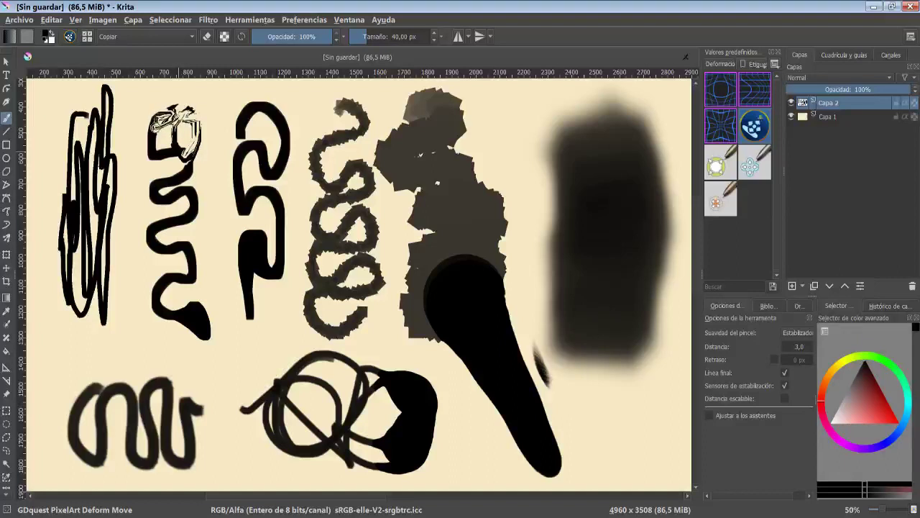
{"action": "left_click", "coordinate": [723, 159]}
{"action": "left_click_drag", "start_coordinate": [161, 388], "coordinate": [161, 384]}
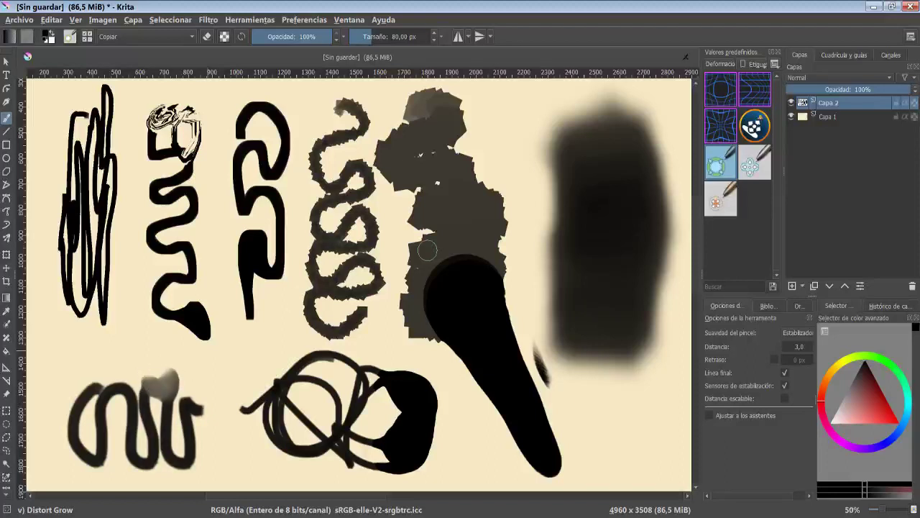
{"action": "left_click", "coordinate": [750, 165]}
{"action": "left_click_drag", "start_coordinate": [95, 404], "coordinate": [230, 458]}
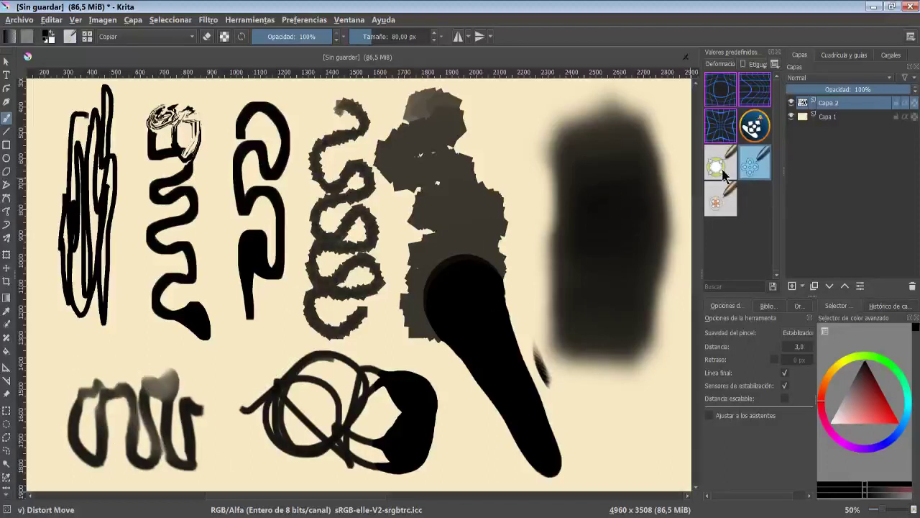
Step: Thin the wave's tip with Distort Shrink, push the blob's edge left, and paint a black stroke at 100% opacity
{"action": "left_click", "coordinate": [729, 206]}
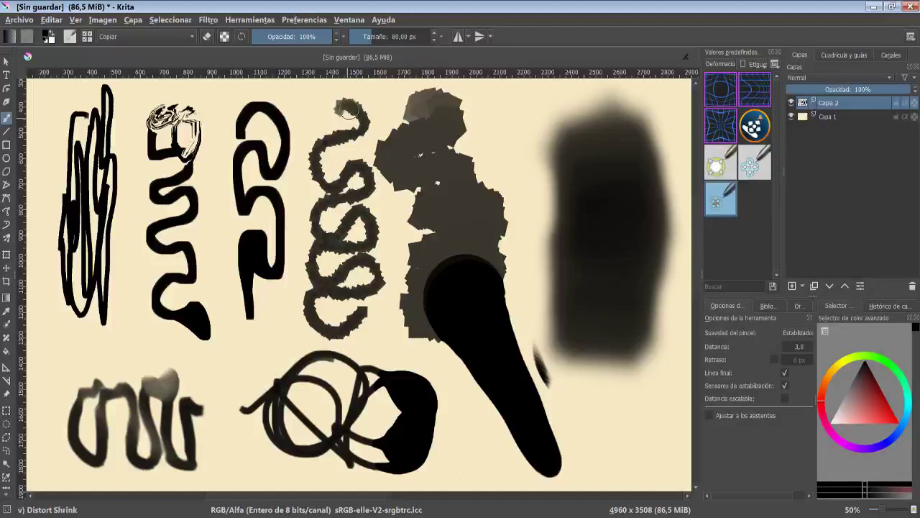
{"action": "mouse_move", "coordinate": [329, 90]}
{"action": "left_mouse_down"}
{"action": "mouse_move", "coordinate": [345, 110]}
{"action": "mouse_move", "coordinate": [344, 130]}
{"action": "left_mouse_up"}
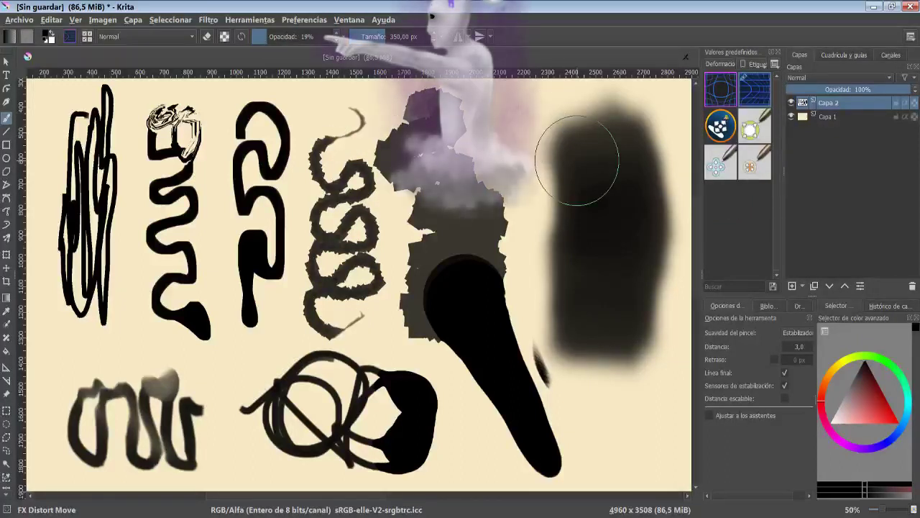
{"action": "left_click_drag", "start_coordinate": [576, 164], "coordinate": [525, 129]}
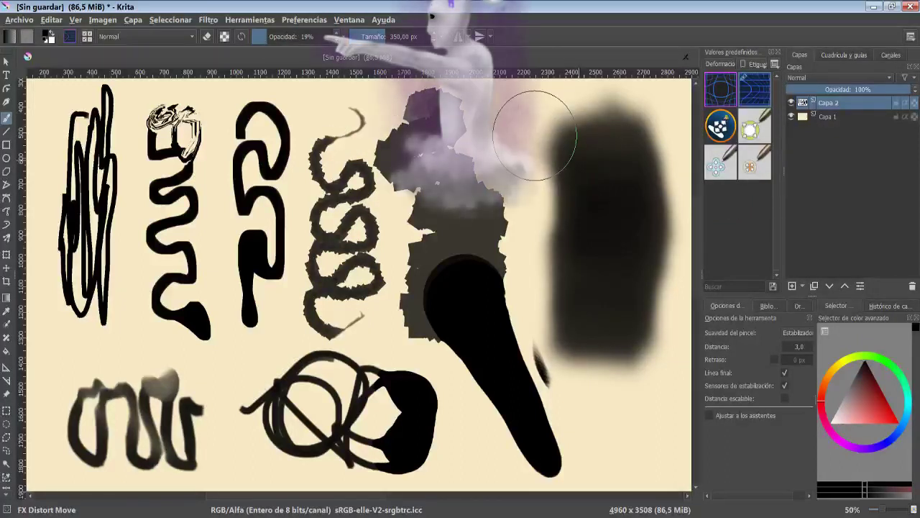
{"action": "left_click_drag", "start_coordinate": [565, 164], "coordinate": [528, 130]}
{"action": "left_click", "coordinate": [338, 36]}
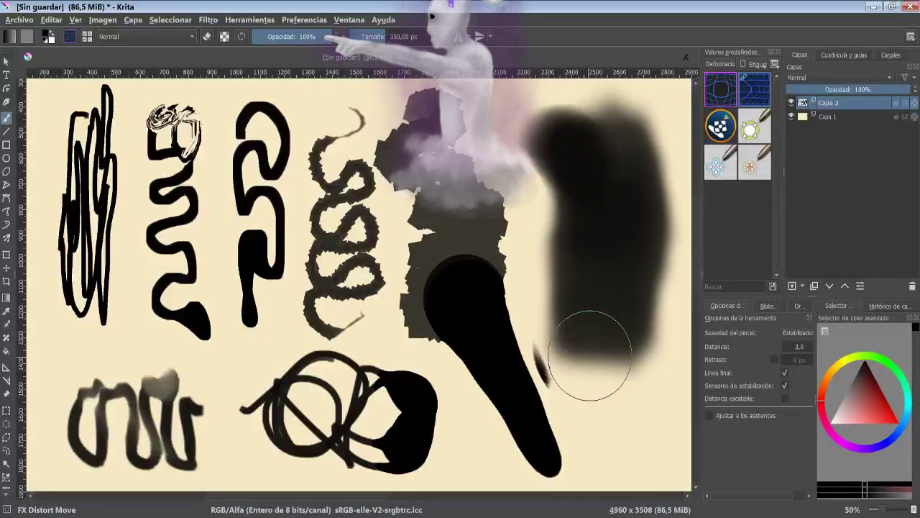
{"action": "left_click_drag", "start_coordinate": [611, 327], "coordinate": [647, 435]}
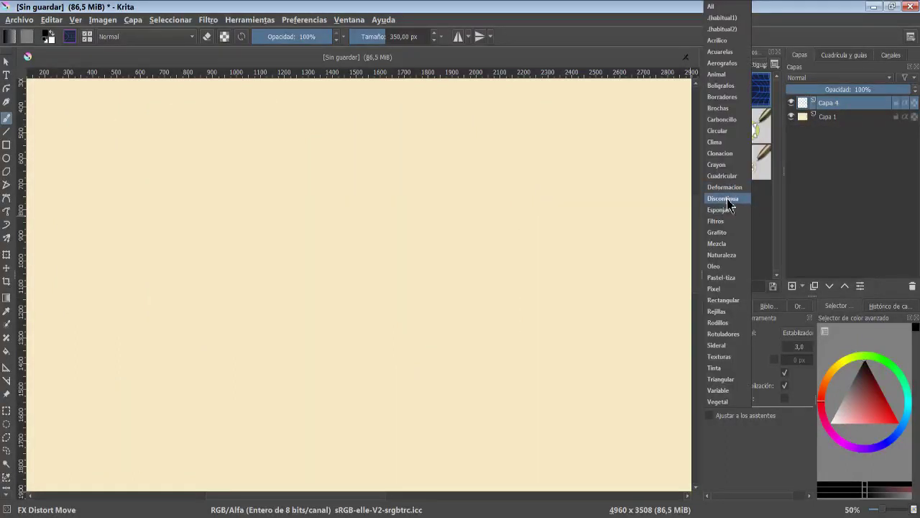
Step: Show Discontinua presets and draw dotted and fun outline 1 looping test strokes
{"action": "left_click", "coordinate": [728, 204]}
{"action": "left_click", "coordinate": [720, 89]}
{"action": "mouse_move", "coordinate": [65, 94]}
{"action": "left_mouse_down"}
{"action": "mouse_move", "coordinate": [98, 160]}
{"action": "mouse_move", "coordinate": [118, 174]}
{"action": "left_mouse_up"}
{"action": "left_click", "coordinate": [746, 93]}
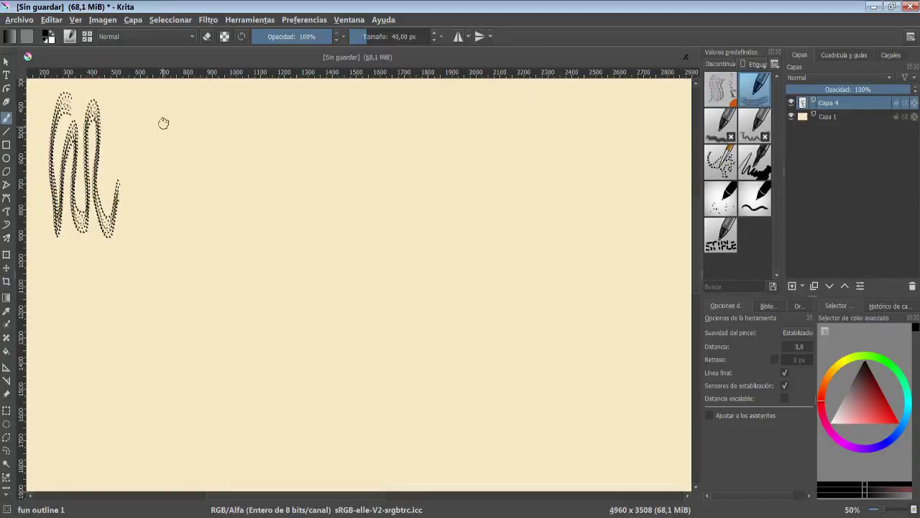
{"action": "mouse_move", "coordinate": [164, 123]}
{"action": "left_mouse_down"}
{"action": "mouse_move", "coordinate": [193, 144]}
{"action": "mouse_move", "coordinate": [209, 244]}
{"action": "mouse_move", "coordinate": [336, 148]}
{"action": "left_mouse_up"}
Step: Draw a thin wavy fun outline 3 stroke and a thick Nylnook Ink dotted curl
{"action": "left_click", "coordinate": [721, 124]}
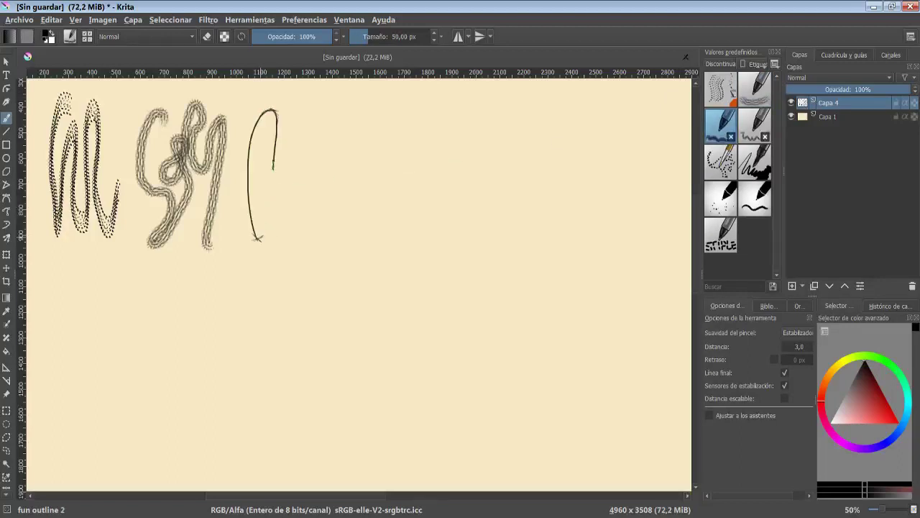
{"action": "left_click", "coordinate": [740, 128]}
{"action": "mouse_move", "coordinate": [367, 193]}
{"action": "left_mouse_down"}
{"action": "mouse_move", "coordinate": [491, 228]}
{"action": "mouse_move", "coordinate": [609, 161]}
{"action": "left_mouse_up"}
{"action": "left_click", "coordinate": [723, 161]}
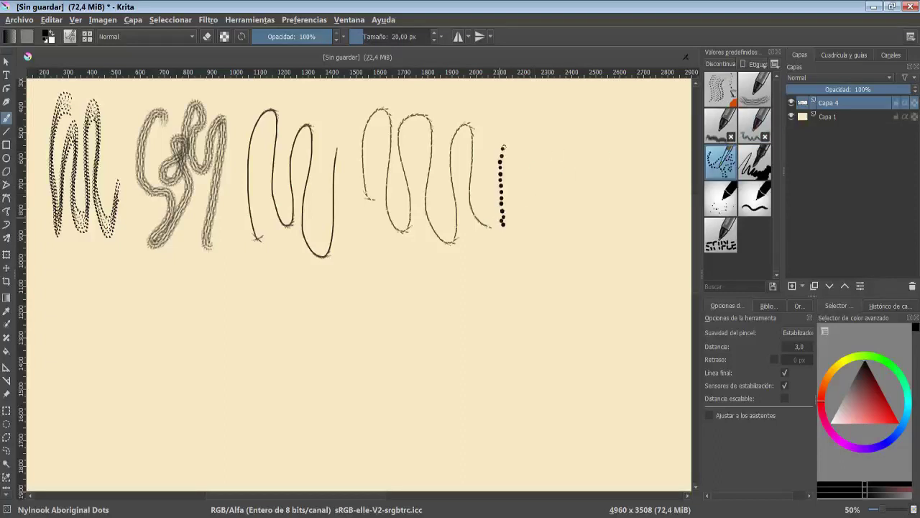
{"action": "left_click", "coordinate": [756, 160]}
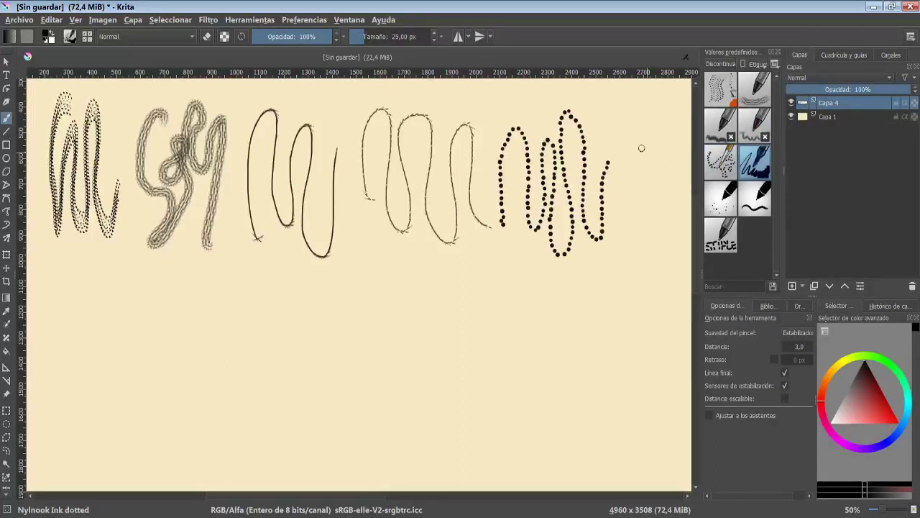
{"action": "left_click_drag", "start_coordinate": [631, 121], "coordinate": [647, 242]}
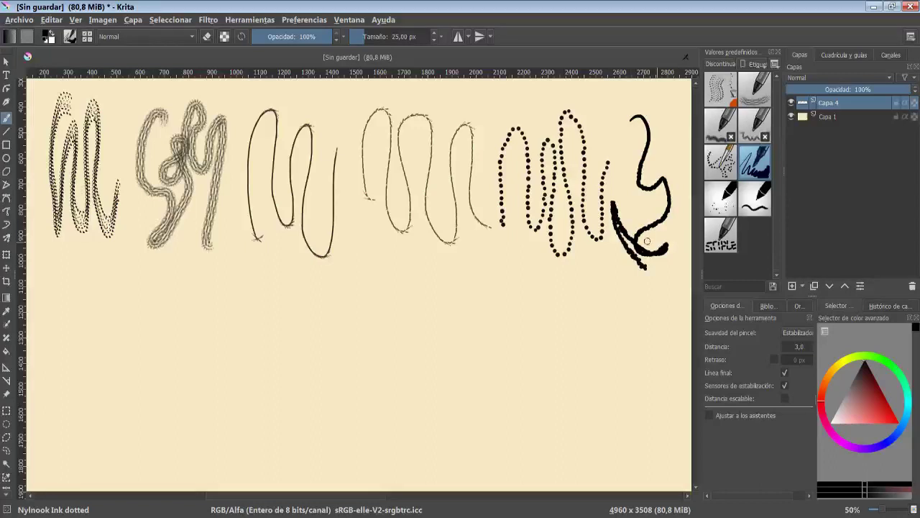
{"action": "left_click_drag", "start_coordinate": [635, 209], "coordinate": [661, 126]}
Step: Draw a thick wavy pack01 fuzzy opaque stroke and a dashed stipple lines stroke
{"action": "left_click", "coordinate": [719, 198]}
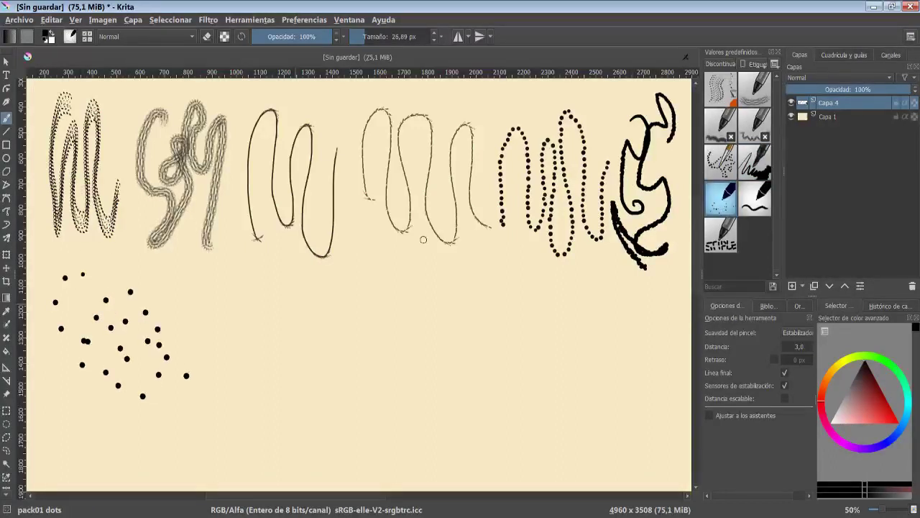
{"action": "left_click", "coordinate": [763, 202]}
{"action": "mouse_move", "coordinate": [221, 348]}
{"action": "left_mouse_down"}
{"action": "mouse_move", "coordinate": [382, 293]}
{"action": "mouse_move", "coordinate": [405, 299]}
{"action": "left_mouse_up"}
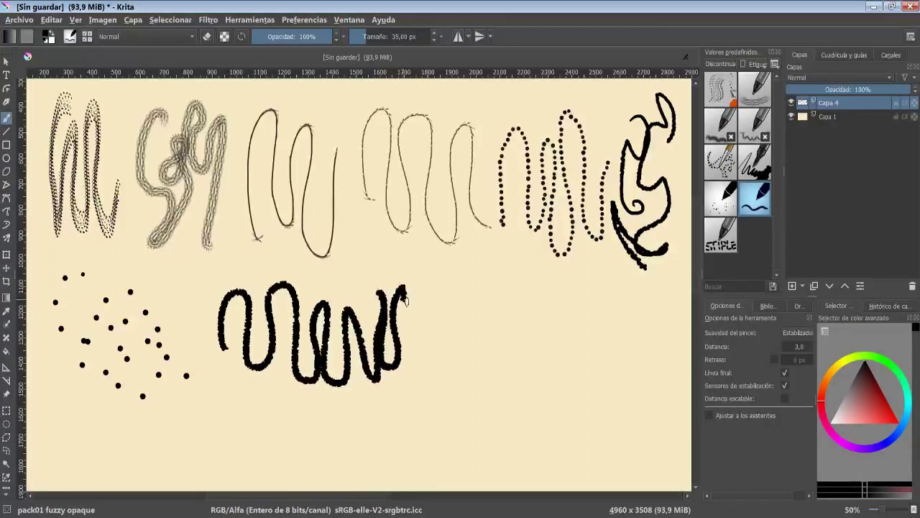
{"action": "left_click", "coordinate": [731, 235]}
{"action": "mouse_move", "coordinate": [448, 368]}
{"action": "left_mouse_down"}
{"action": "mouse_move", "coordinate": [492, 316]}
{"action": "mouse_move", "coordinate": [591, 364]}
{"action": "mouse_move", "coordinate": [623, 353]}
{"action": "mouse_move", "coordinate": [656, 377]}
{"action": "mouse_move", "coordinate": [650, 362]}
{"action": "left_mouse_up"}
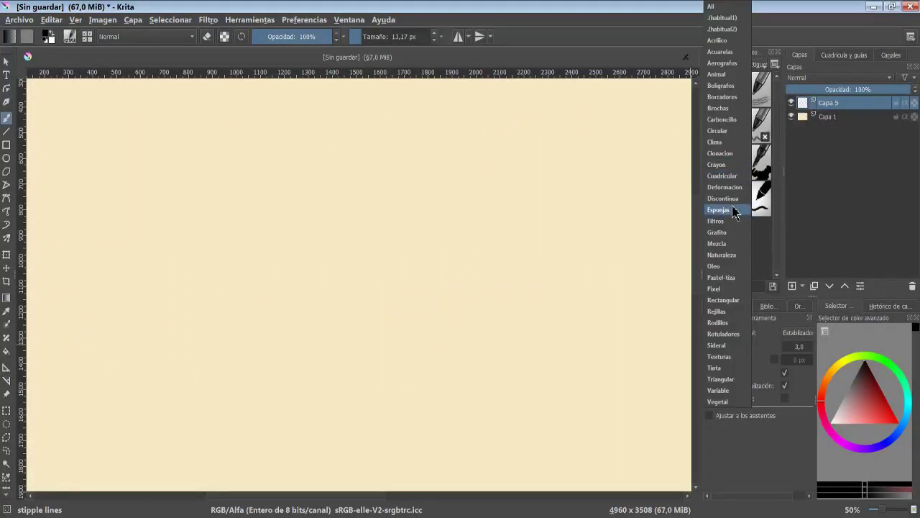
Step: Paint Esponjas test strokes with pack01 sponge wet and sponge dry, the last at 41% opacity
{"action": "left_click", "coordinate": [719, 210]}
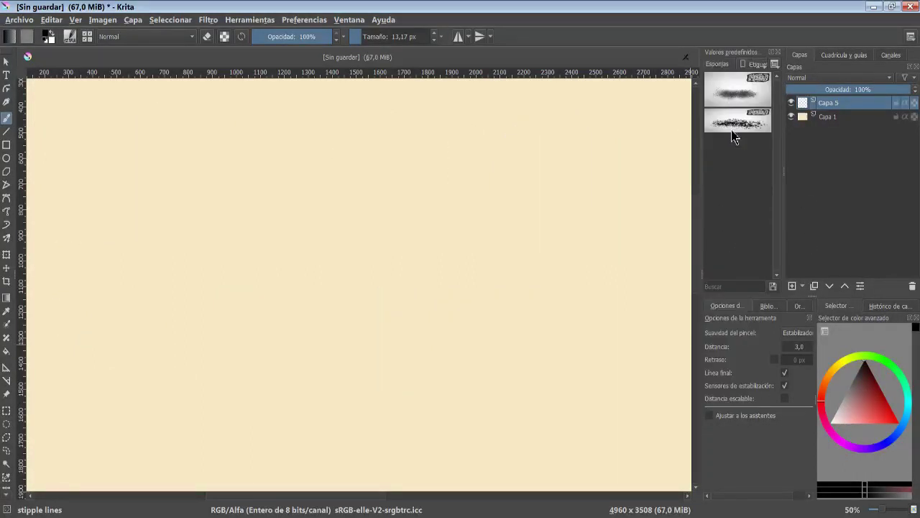
{"action": "left_click", "coordinate": [734, 97]}
{"action": "mouse_move", "coordinate": [60, 248]}
{"action": "left_mouse_down"}
{"action": "mouse_move", "coordinate": [92, 240]}
{"action": "mouse_move", "coordinate": [161, 328]}
{"action": "mouse_move", "coordinate": [202, 266]}
{"action": "mouse_move", "coordinate": [242, 150]}
{"action": "mouse_move", "coordinate": [267, 179]}
{"action": "mouse_move", "coordinate": [309, 302]}
{"action": "left_mouse_up"}
{"action": "left_click", "coordinate": [737, 122]}
{"action": "mouse_move", "coordinate": [431, 201]}
{"action": "left_mouse_down"}
{"action": "mouse_move", "coordinate": [425, 245]}
{"action": "mouse_move", "coordinate": [518, 302]}
{"action": "mouse_move", "coordinate": [633, 230]}
{"action": "left_mouse_up"}
{"action": "mouse_move", "coordinate": [308, 35]}
{"action": "left_mouse_down"}
{"action": "mouse_move", "coordinate": [267, 36]}
{"action": "mouse_move", "coordinate": [285, 36]}
{"action": "left_mouse_up"}
{"action": "mouse_move", "coordinate": [428, 414]}
{"action": "left_mouse_down"}
{"action": "mouse_move", "coordinate": [597, 403]}
{"action": "mouse_move", "coordinate": [446, 417]}
{"action": "mouse_move", "coordinate": [309, 395]}
{"action": "mouse_move", "coordinate": [593, 395]}
{"action": "mouse_move", "coordinate": [503, 288]}
{"action": "mouse_move", "coordinate": [381, 230]}
{"action": "mouse_move", "coordinate": [521, 173]}
{"action": "left_mouse_up"}
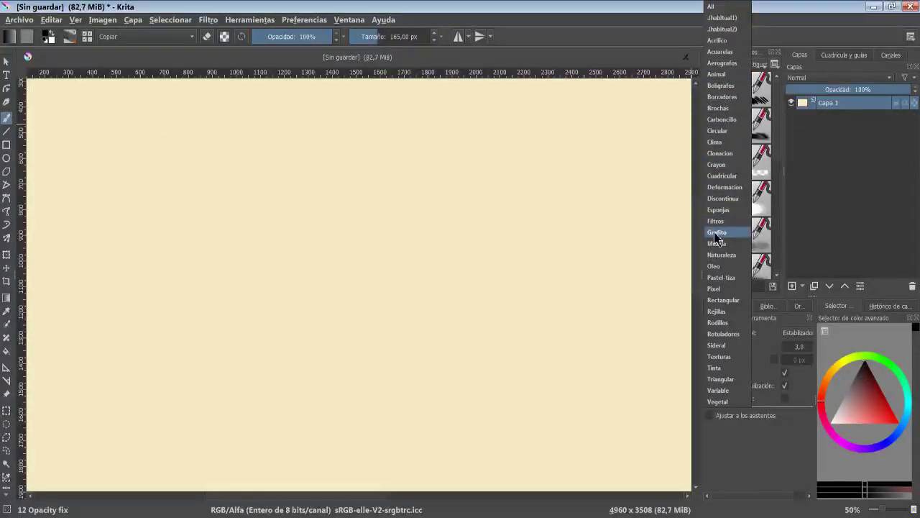
Step: Under Grafito, draw vertical test strokes with 2B Pencil Grainy and Graphite Black 01
{"action": "left_click", "coordinate": [718, 232]}
{"action": "left_click", "coordinate": [721, 90]}
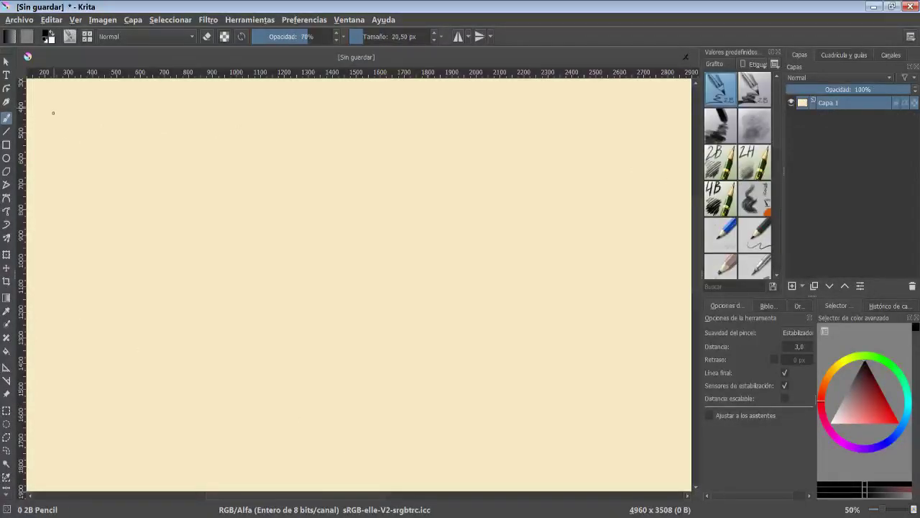
{"action": "left_click", "coordinate": [741, 89]}
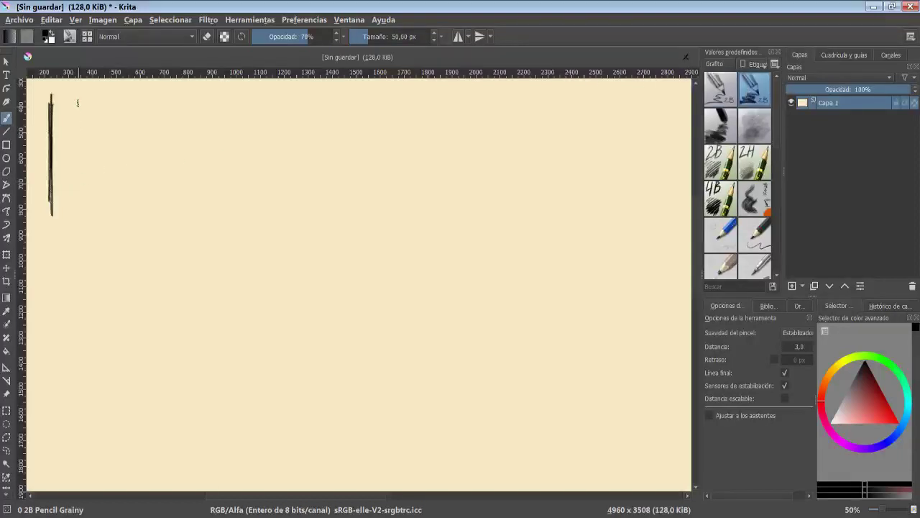
{"action": "left_click_drag", "start_coordinate": [83, 100], "coordinate": [81, 232]}
{"action": "left_click_drag", "start_coordinate": [90, 121], "coordinate": [88, 217]}
{"action": "left_click", "coordinate": [721, 125]}
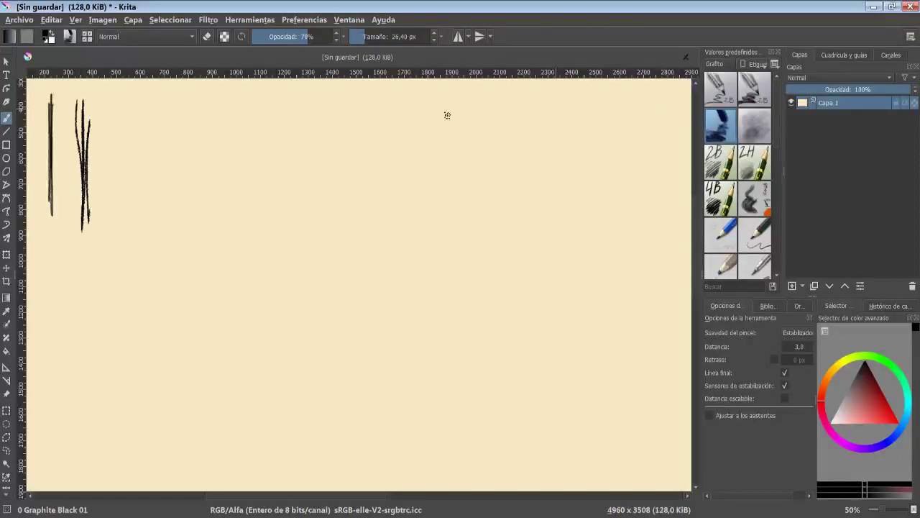
{"action": "left_click_drag", "start_coordinate": [120, 115], "coordinate": [128, 207]}
{"action": "left_click_drag", "start_coordinate": [134, 93], "coordinate": [129, 225]}
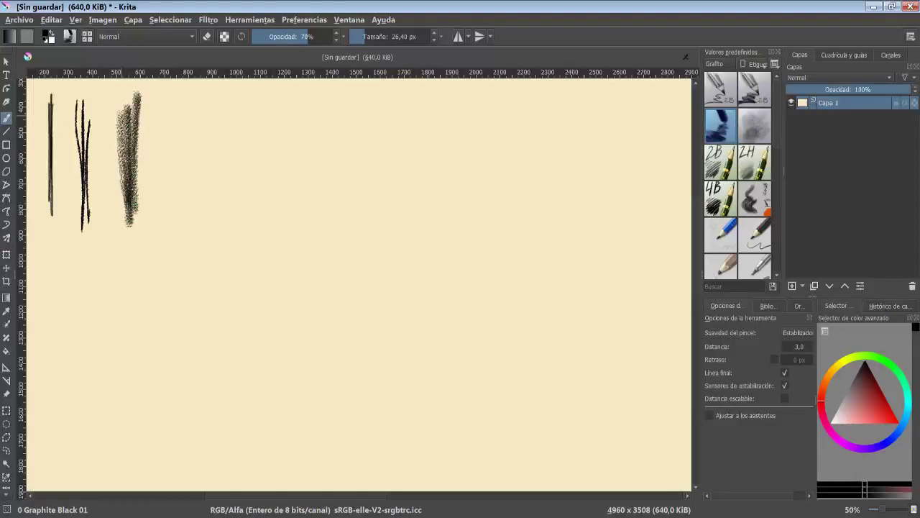
{"action": "left_click_drag", "start_coordinate": [137, 117], "coordinate": [147, 122]}
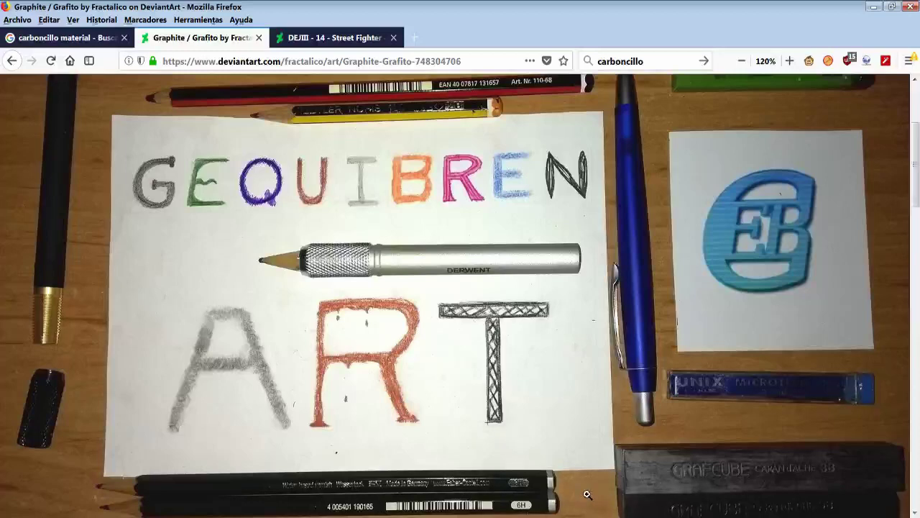
Step: Enlarge the DeviantArt graphite artwork and scroll through it to inspect the pencil textures
{"action": "scroll", "coordinate": [558, 450], "scroll_direction": "down", "scroll_amount": 2}
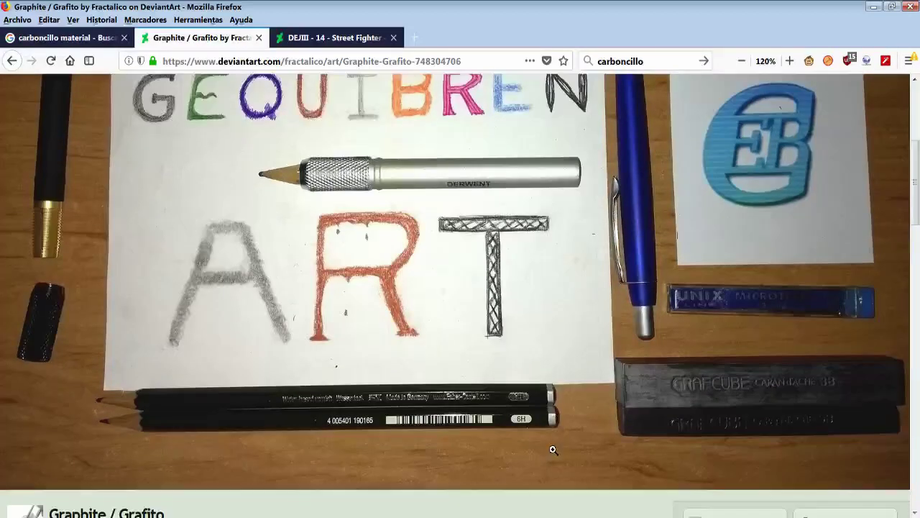
{"action": "left_click", "coordinate": [538, 419]}
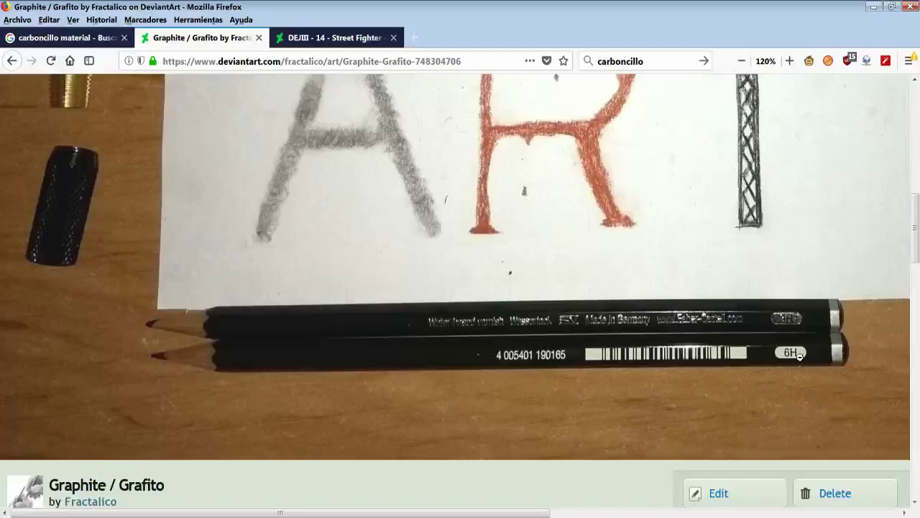
{"action": "scroll", "coordinate": [793, 360], "scroll_direction": "up", "scroll_amount": 3}
{"action": "scroll", "coordinate": [794, 361], "scroll_direction": "up", "scroll_amount": 5}
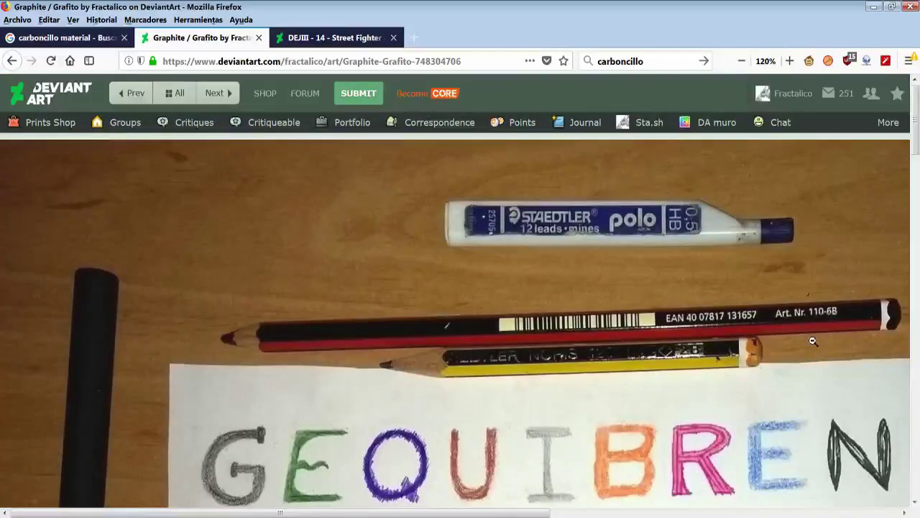
{"action": "scroll", "coordinate": [748, 324], "scroll_direction": "down", "scroll_amount": 3}
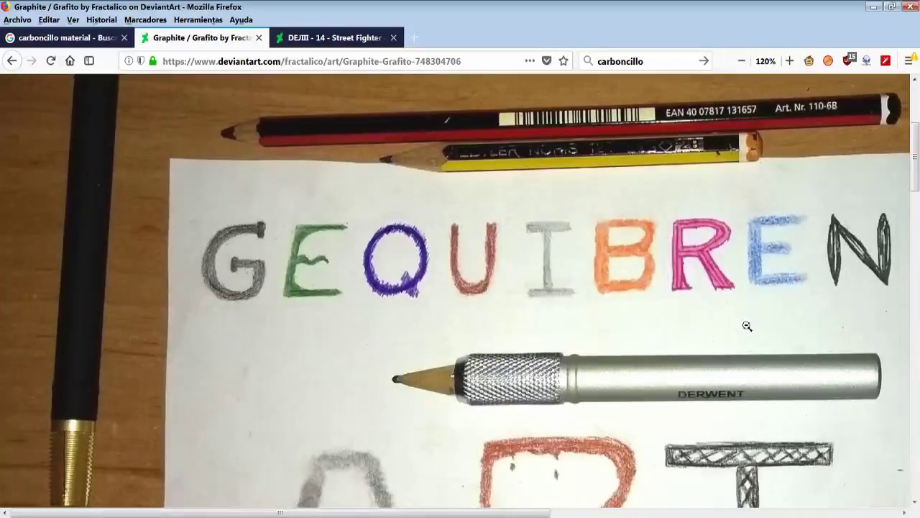
{"action": "scroll", "coordinate": [748, 324], "scroll_direction": "down", "scroll_amount": 2}
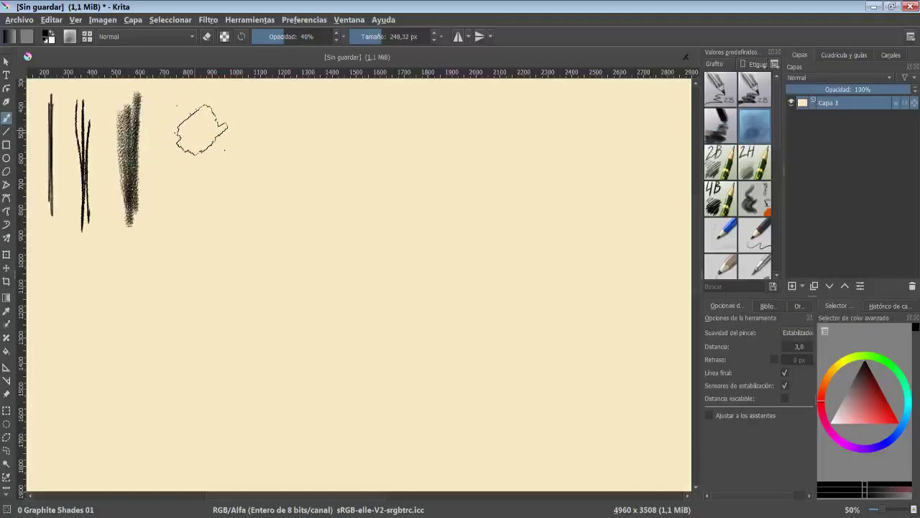
Step: Paint a graphite smudge, then a thick scribbled 4B pencil stroke in the top row
{"action": "mouse_move", "coordinate": [199, 130]}
{"action": "left_mouse_down"}
{"action": "mouse_move", "coordinate": [190, 179]}
{"action": "mouse_move", "coordinate": [207, 229]}
{"action": "left_mouse_up"}
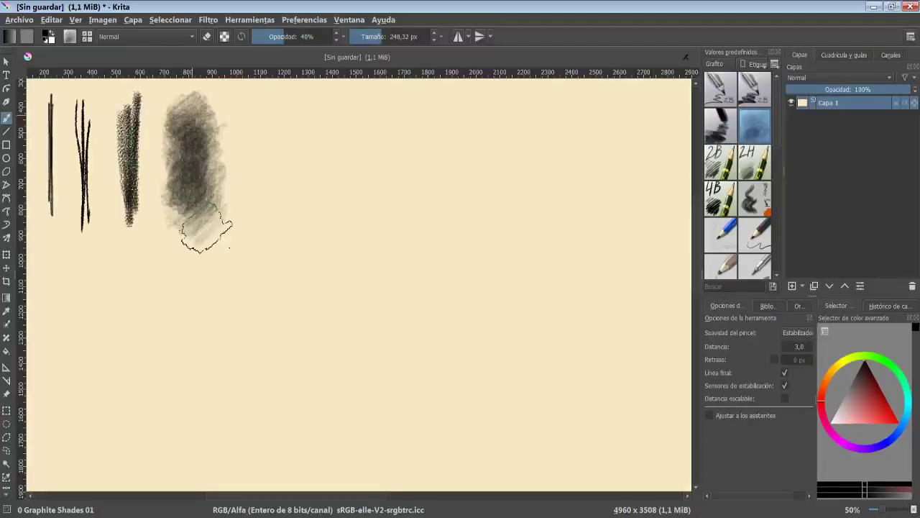
{"action": "left_click", "coordinate": [720, 163]}
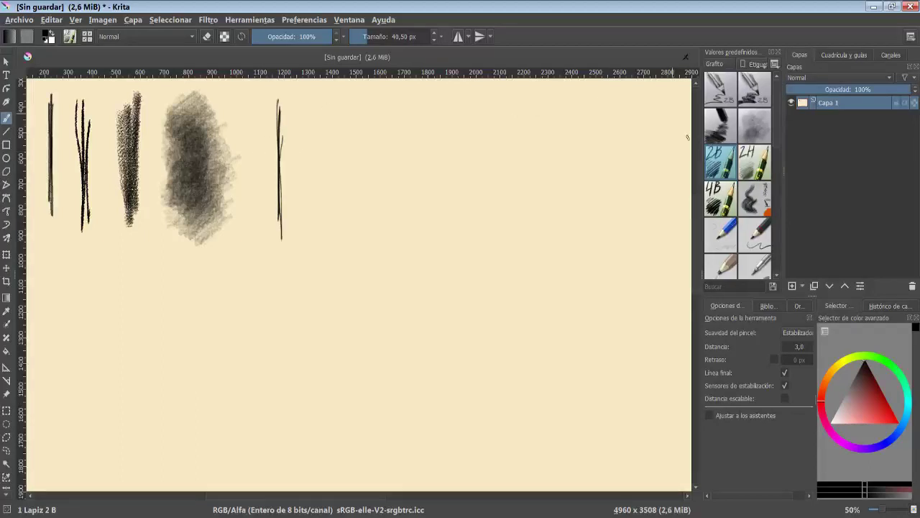
{"action": "left_click", "coordinate": [752, 164]}
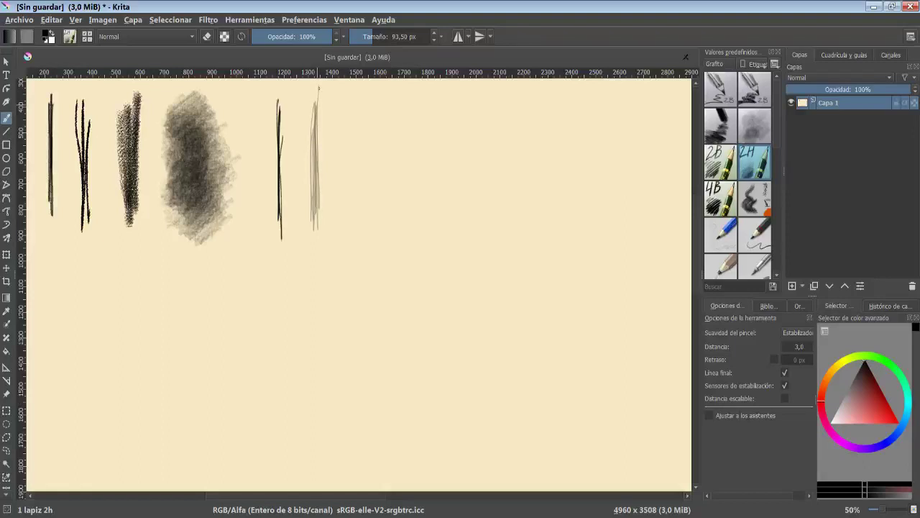
{"action": "left_click", "coordinate": [734, 198]}
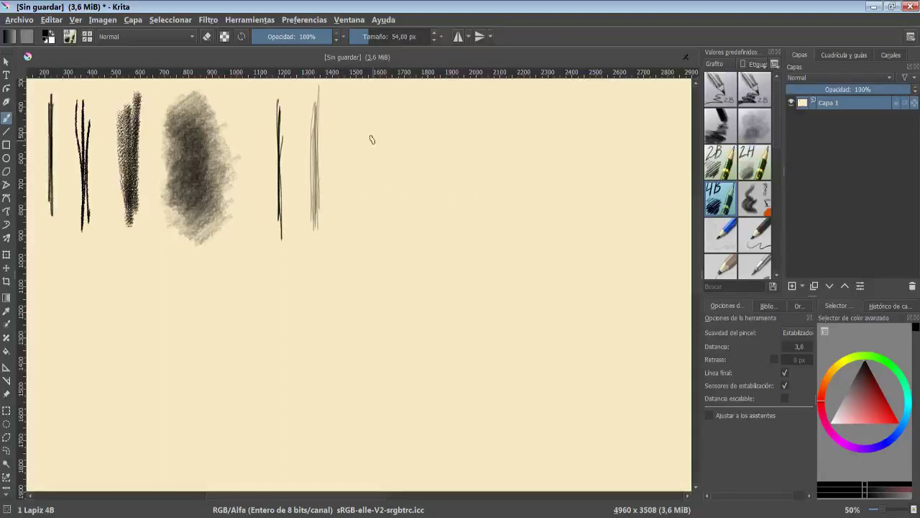
{"action": "left_click_drag", "start_coordinate": [359, 177], "coordinate": [353, 115]}
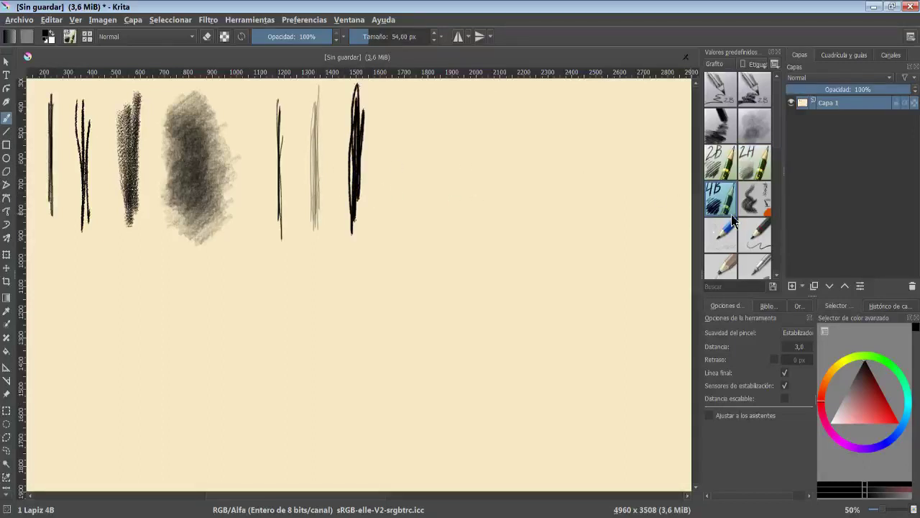
Step: Draw vertical top-row strokes with Pencil tilt, the next pencil preset and Pencil-1 Hard
{"action": "left_click", "coordinate": [747, 200]}
{"action": "left_click_drag", "start_coordinate": [406, 97], "coordinate": [402, 233]}
{"action": "left_click", "coordinate": [721, 234]}
{"action": "left_click_drag", "start_coordinate": [446, 106], "coordinate": [447, 236]}
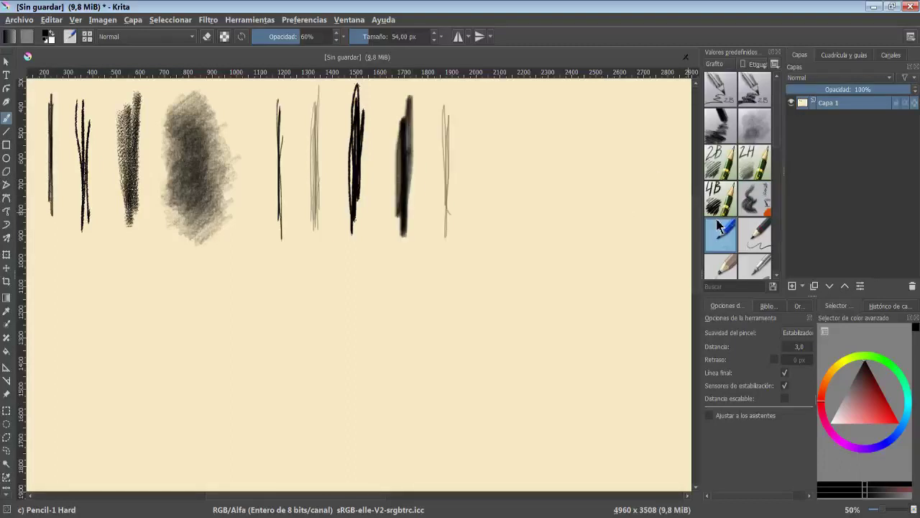
{"action": "left_click", "coordinate": [755, 233]}
{"action": "left_click_drag", "start_coordinate": [485, 106], "coordinate": [485, 214]}
{"action": "scroll", "coordinate": [779, 187], "scroll_direction": "down", "scroll_amount": 4}
Step: Finish the top row with Pencil-4 Soft, Pencil-5 Tilted and Pencil-6 Quick Shade strokes
{"action": "left_click", "coordinate": [721, 126]}
{"action": "left_click_drag", "start_coordinate": [519, 99], "coordinate": [514, 235]}
{"action": "left_click", "coordinate": [755, 126]}
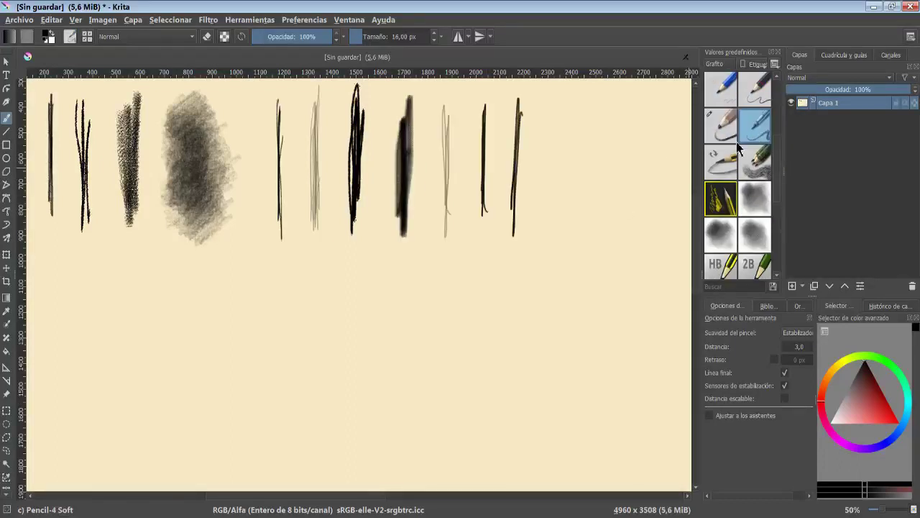
{"action": "left_click_drag", "start_coordinate": [548, 102], "coordinate": [550, 240]}
{"action": "left_click", "coordinate": [721, 161]}
{"action": "mouse_move", "coordinate": [599, 108]}
{"action": "left_mouse_down"}
{"action": "mouse_move", "coordinate": [594, 230]}
{"action": "mouse_move", "coordinate": [599, 210]}
{"action": "left_mouse_up"}
{"action": "left_click", "coordinate": [755, 162]}
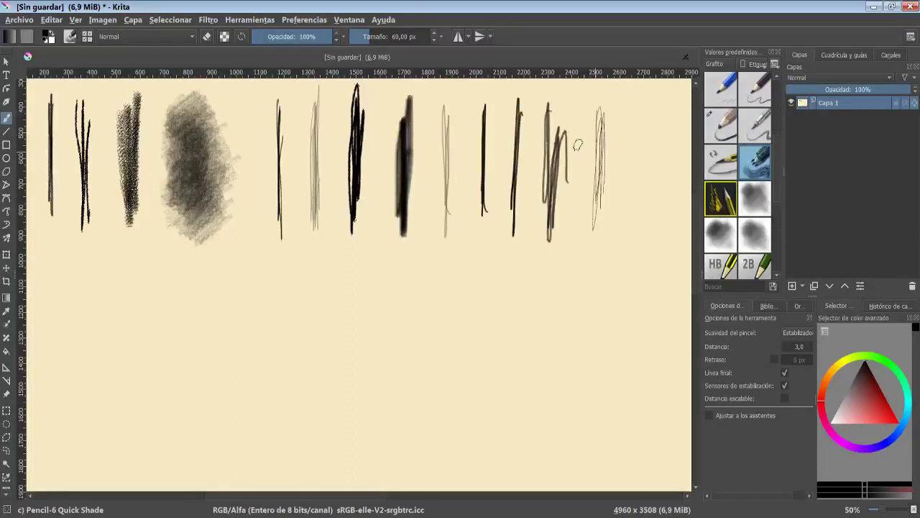
{"action": "left_click_drag", "start_coordinate": [646, 103], "coordinate": [654, 162]}
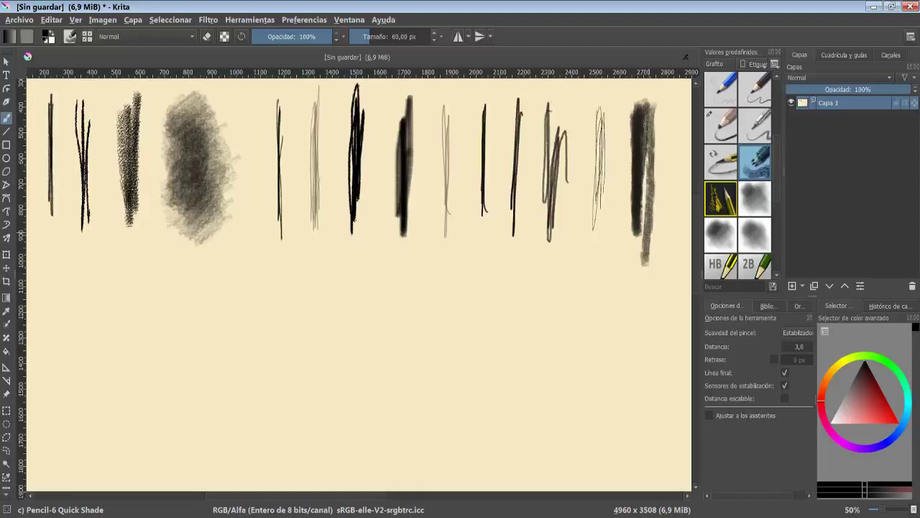
Step: Paint three oval blobs in the second row with the Graphite 9B preset
{"action": "left_click", "coordinate": [723, 204]}
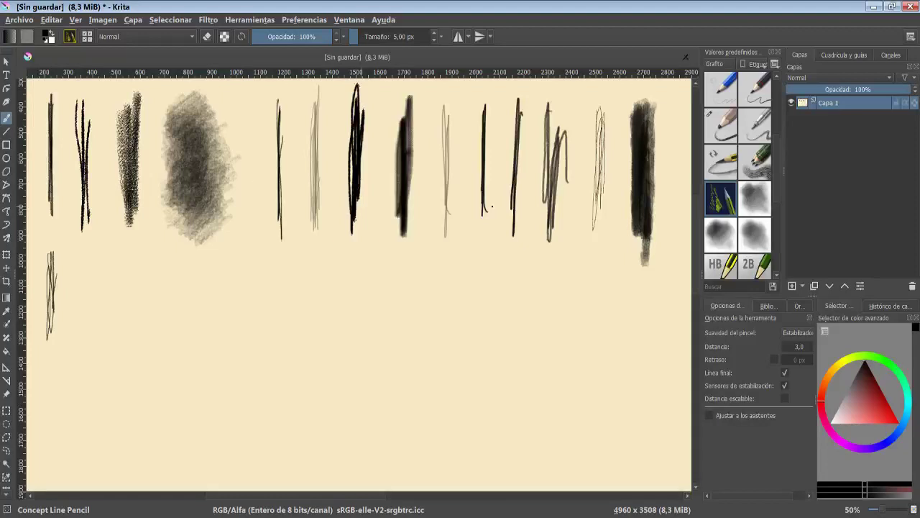
{"action": "left_click", "coordinate": [721, 234]}
{"action": "left_click_drag", "start_coordinate": [115, 266], "coordinate": [119, 346]}
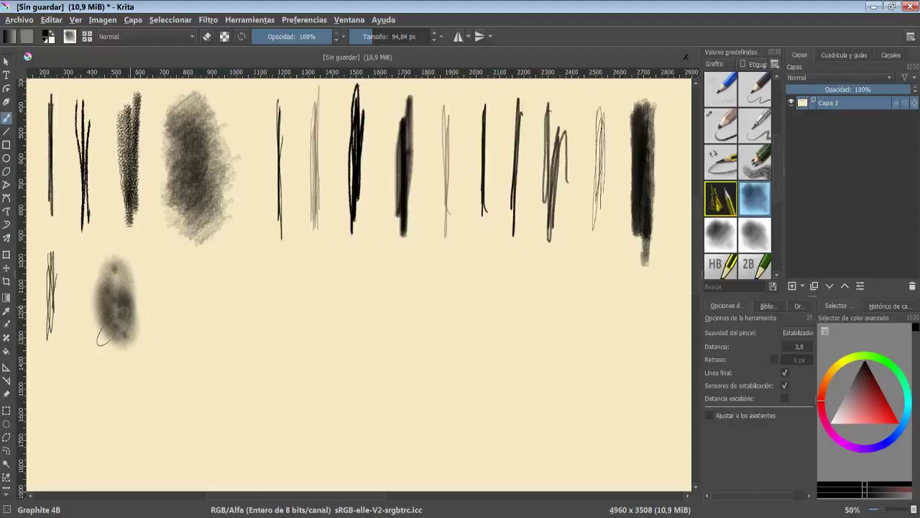
{"action": "mouse_move", "coordinate": [184, 294]}
{"action": "left_mouse_down"}
{"action": "mouse_move", "coordinate": [203, 287]}
{"action": "mouse_move", "coordinate": [194, 309]}
{"action": "left_mouse_up"}
{"action": "left_click_drag", "start_coordinate": [284, 287], "coordinate": [287, 316]}
{"action": "scroll", "coordinate": [740, 179], "scroll_direction": "down", "scroll_amount": 3}
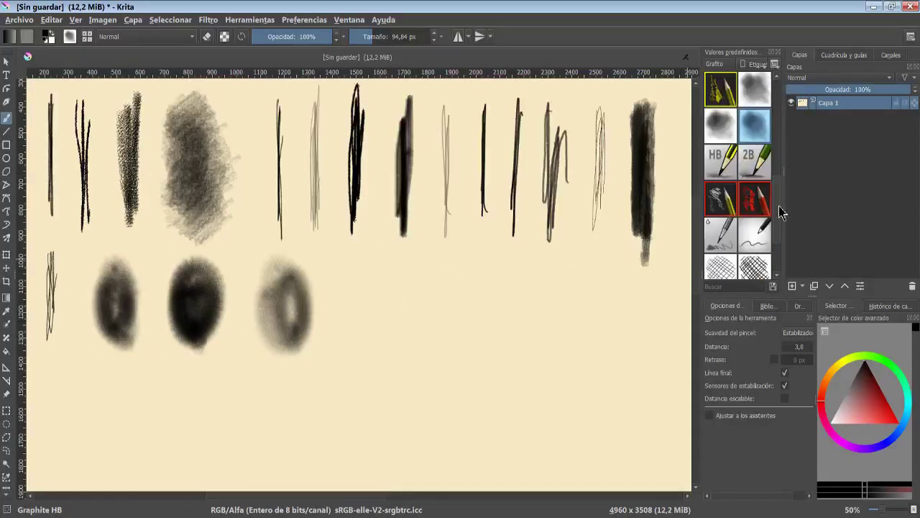
Step: Add spiral and oval scribbles with Pencil HB, 2B and pack01 pencil-01 in the second row
{"action": "left_click", "coordinate": [722, 122]}
{"action": "left_click_drag", "start_coordinate": [345, 285], "coordinate": [367, 302]}
{"action": "left_click", "coordinate": [755, 126]}
{"action": "left_click_drag", "start_coordinate": [428, 266], "coordinate": [424, 345]}
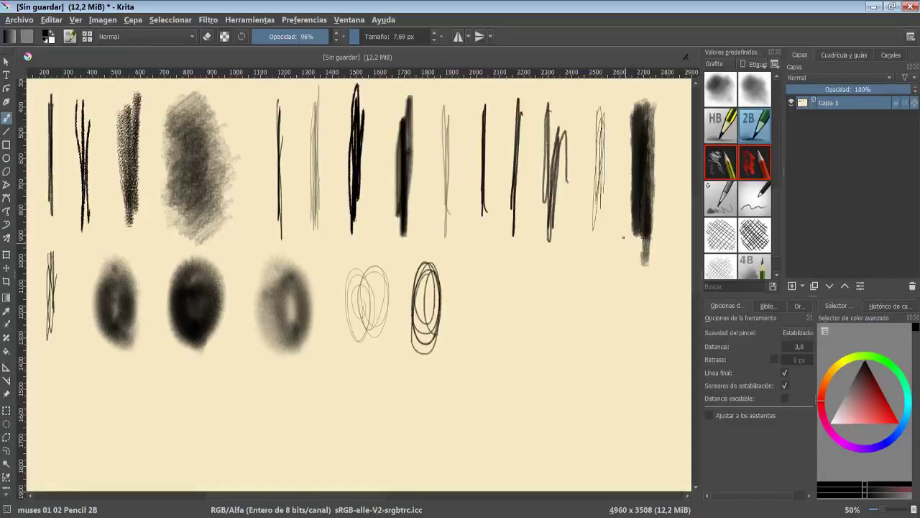
{"action": "left_click", "coordinate": [730, 151]}
{"action": "left_click", "coordinate": [721, 162]}
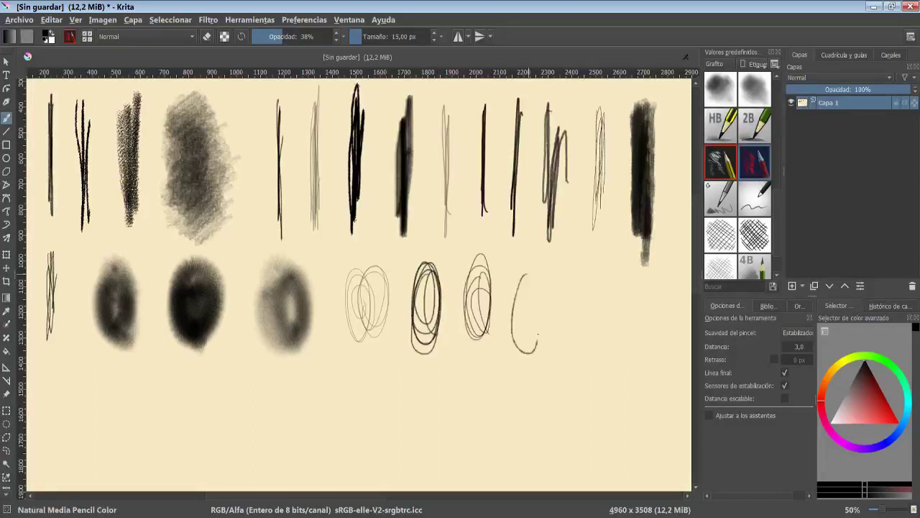
{"action": "left_click_drag", "start_coordinate": [525, 267], "coordinate": [524, 349]}
Step: Finish the second row with two more test ellipses and start a looping stroke at lower left
{"action": "left_click", "coordinate": [721, 198]}
{"action": "left_click_drag", "start_coordinate": [578, 265], "coordinate": [579, 343]}
{"action": "left_click", "coordinate": [755, 198]}
{"action": "left_click_drag", "start_coordinate": [631, 290], "coordinate": [632, 339]}
{"action": "left_click_drag", "start_coordinate": [52, 370], "coordinate": [108, 435]}
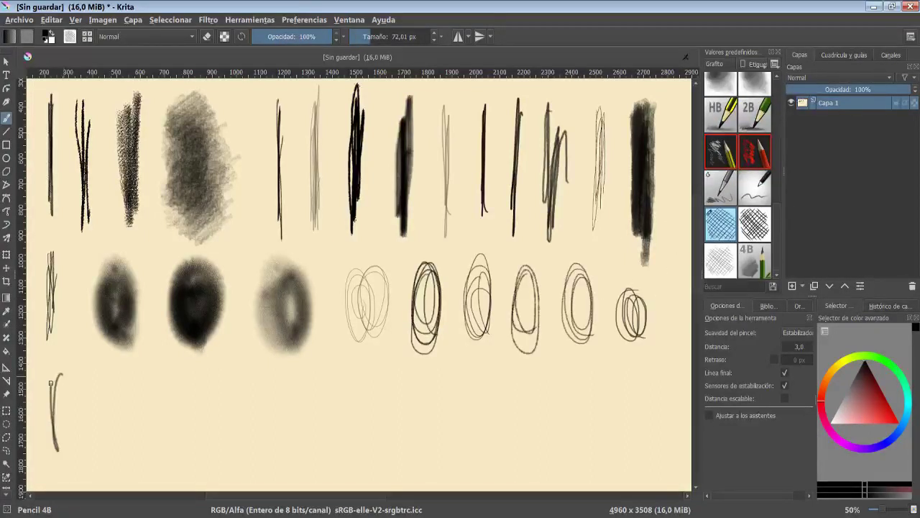
Step: Draw third-row looping and zigzag strokes with Pencil 9B hatching, Pencil HB and Pencil 4B
{"action": "left_click", "coordinate": [752, 229]}
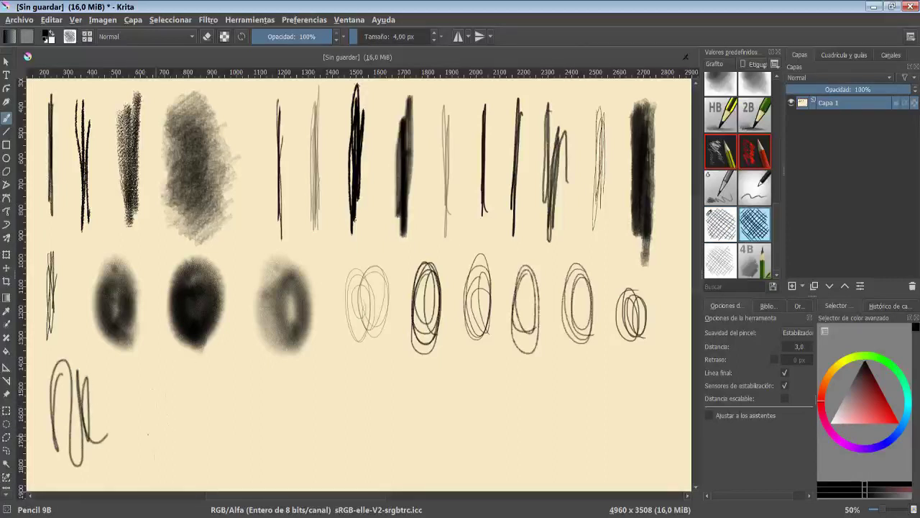
{"action": "left_click_drag", "start_coordinate": [144, 400], "coordinate": [166, 458]}
{"action": "left_click", "coordinate": [725, 256]}
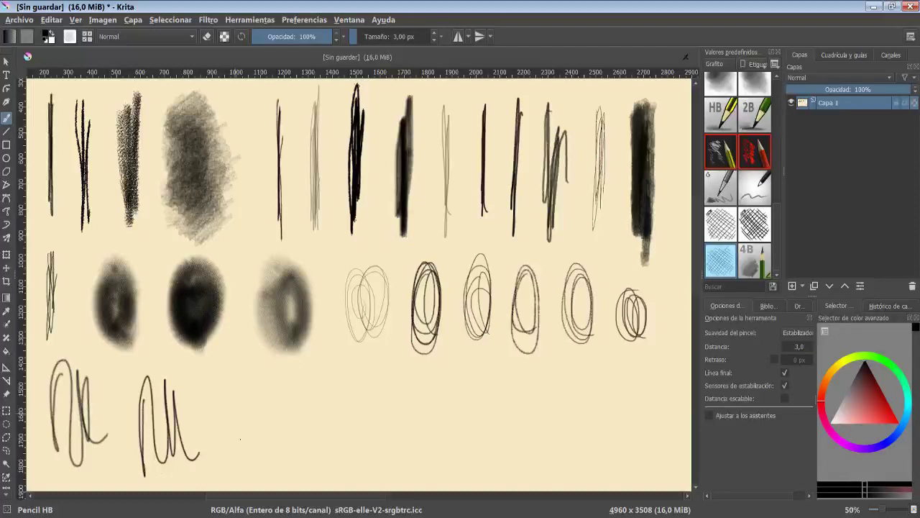
{"action": "left_click_drag", "start_coordinate": [240, 438], "coordinate": [268, 381]}
{"action": "left_click", "coordinate": [750, 259]}
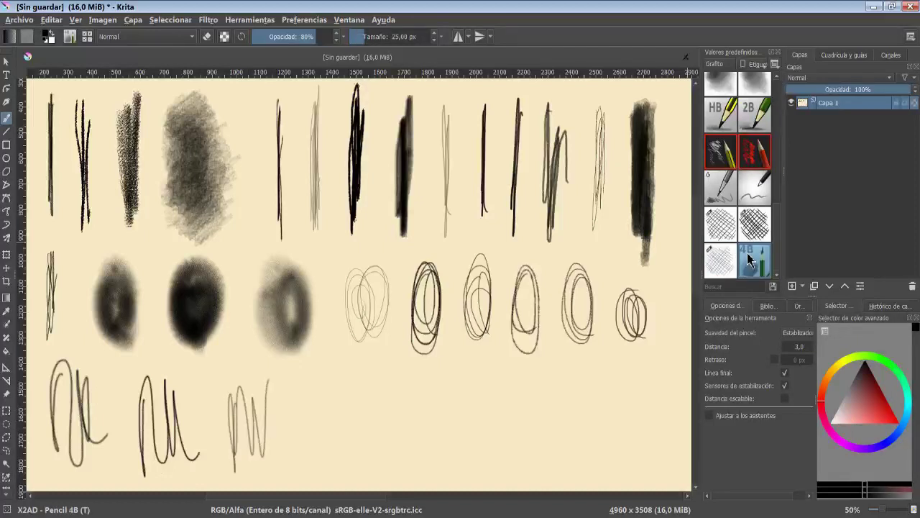
{"action": "left_click_drag", "start_coordinate": [320, 444], "coordinate": [368, 402]}
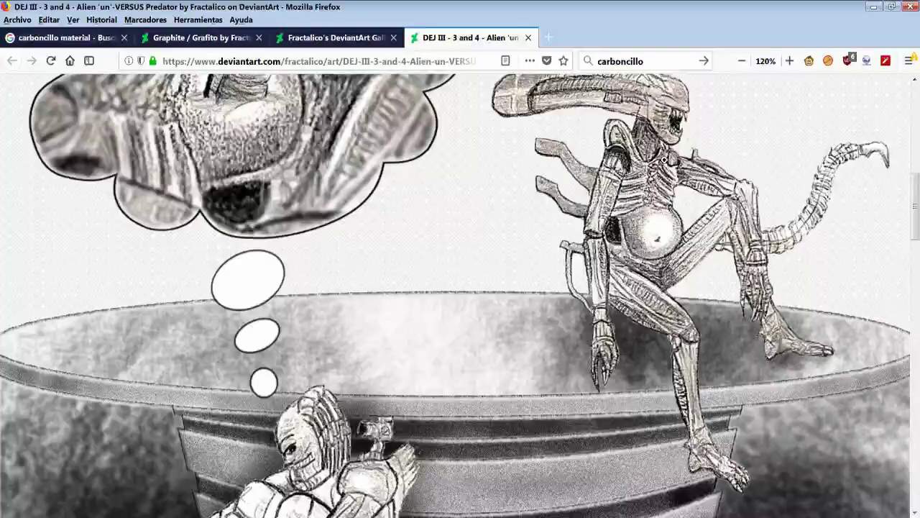
Step: Scroll up through the alien-versus-predator graphite drawing on DeviantArt
{"action": "scroll", "coordinate": [469, 255], "scroll_direction": "up", "scroll_amount": 5}
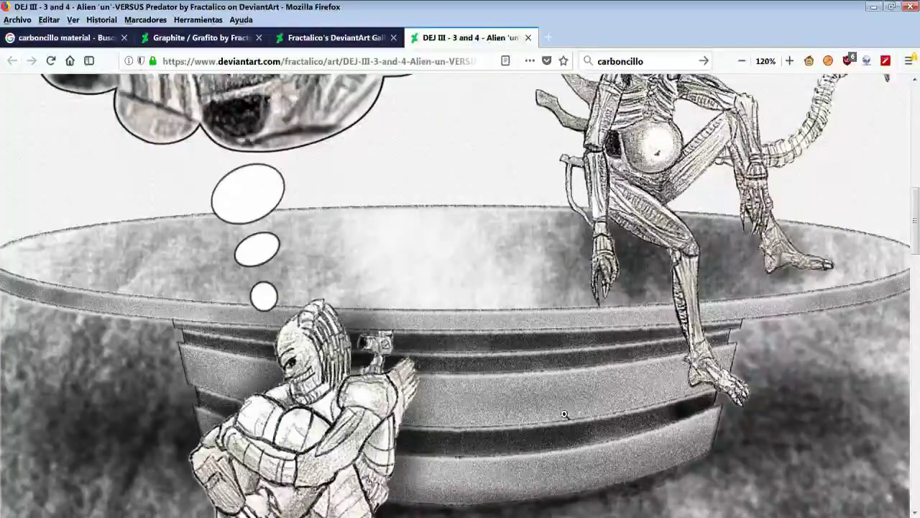
{"action": "scroll", "coordinate": [777, 374], "scroll_direction": "up", "scroll_amount": 5}
{"action": "scroll", "coordinate": [647, 273], "scroll_direction": "up", "scroll_amount": 2}
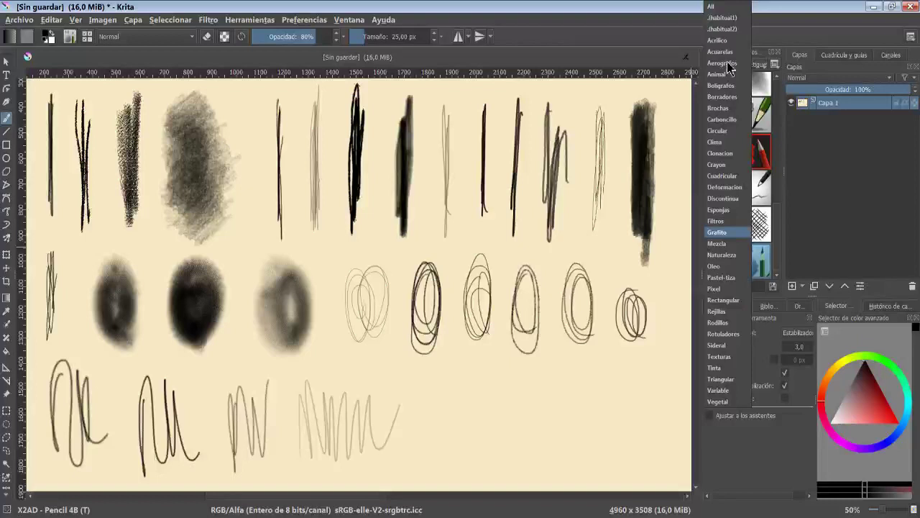
Step: Filter the Brush Presets docker by the Mezcla tag
{"action": "left_click", "coordinate": [732, 245]}
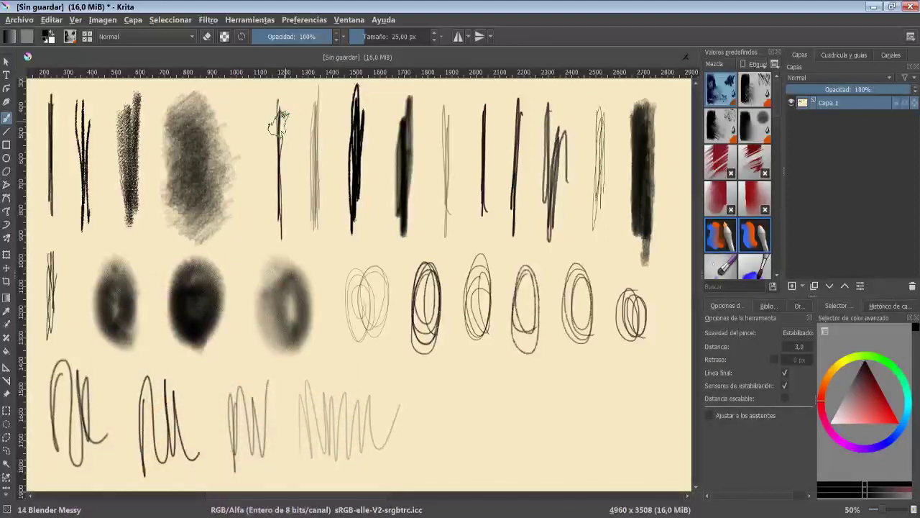
Step: Undo a speckled scribble and lower the brush opacity to about a quarter
{"action": "mouse_move", "coordinate": [274, 115]}
{"action": "left_mouse_down"}
{"action": "mouse_move", "coordinate": [290, 140]}
{"action": "mouse_move", "coordinate": [309, 121]}
{"action": "mouse_move", "coordinate": [324, 147]}
{"action": "left_mouse_up"}
{"action": "key", "text": "ctrl+z"}
{"action": "left_click_drag", "start_coordinate": [285, 42], "coordinate": [276, 39]}
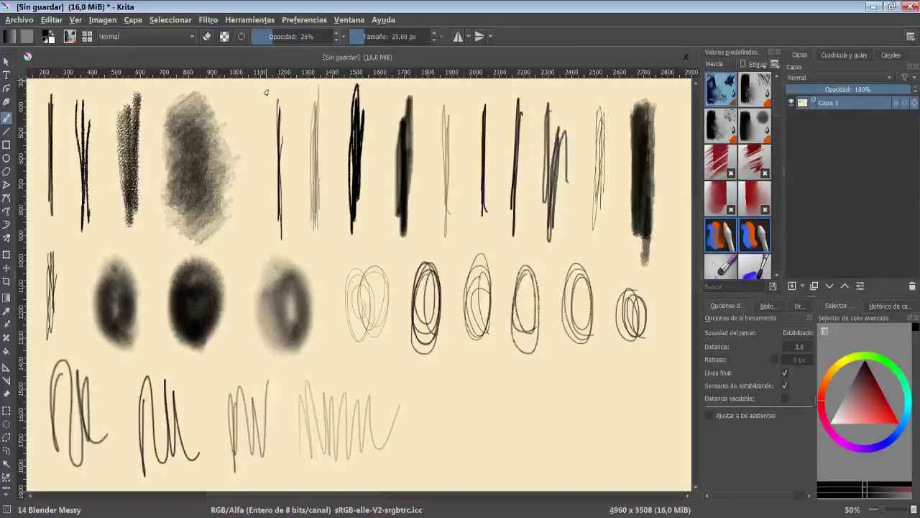
Step: Cycle through blender presets, including 8 dif duro, smudging the dark first-row pencil strokes into soft blurs
{"action": "key", "text": "."}
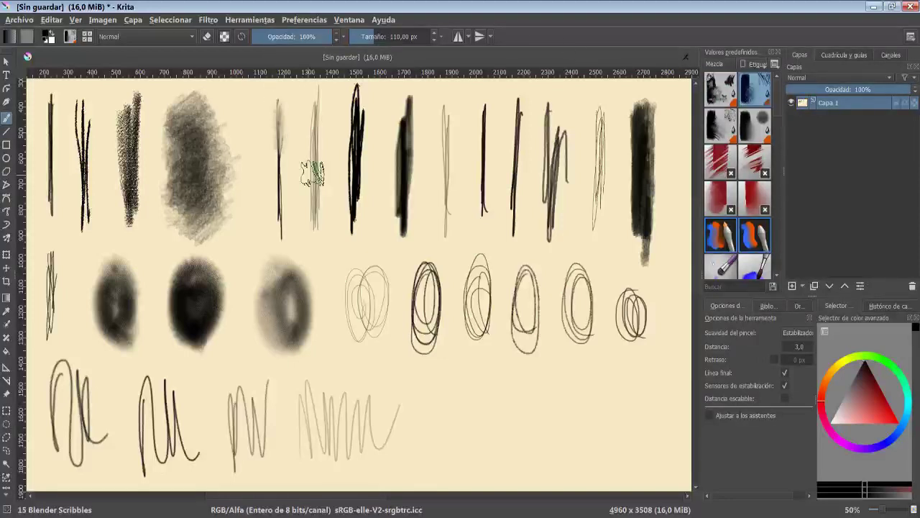
{"action": "left_click_drag", "start_coordinate": [305, 137], "coordinate": [317, 115]}
{"action": "key", "text": "period"}
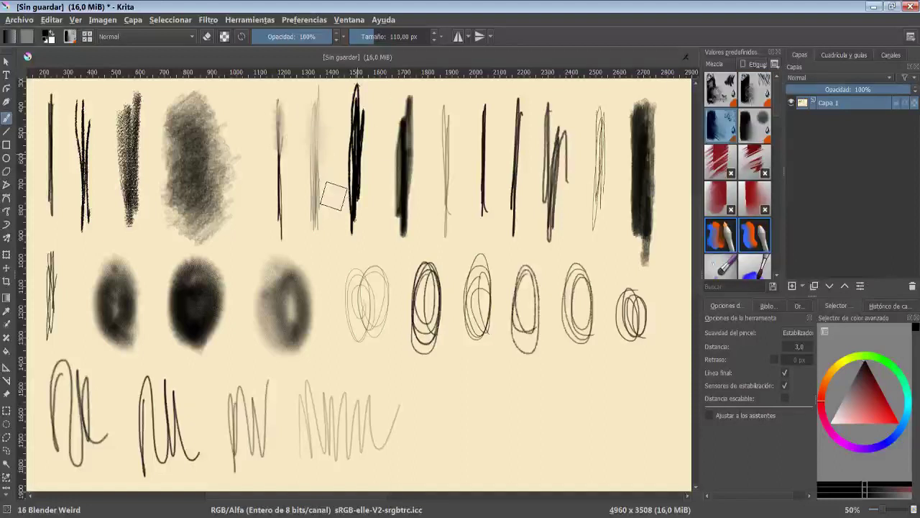
{"action": "left_click_drag", "start_coordinate": [352, 151], "coordinate": [360, 101]}
{"action": "left_click_drag", "start_coordinate": [407, 172], "coordinate": [411, 100]}
{"action": "left_click", "coordinate": [729, 160]}
{"action": "left_click", "coordinate": [447, 138]}
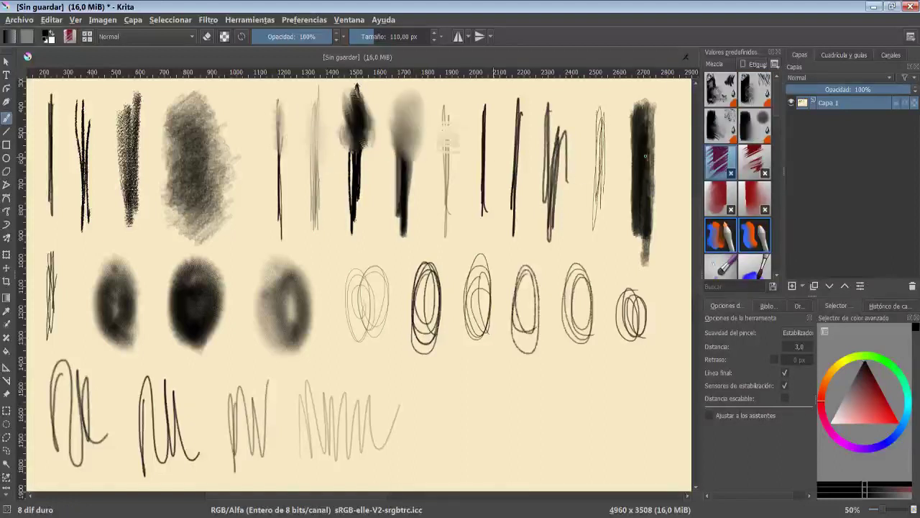
Step: Soften the tops of first-row strokes with 8 dif gusanos, 8 dif suave and Basic Blender Noisy
{"action": "left_click", "coordinate": [755, 151]}
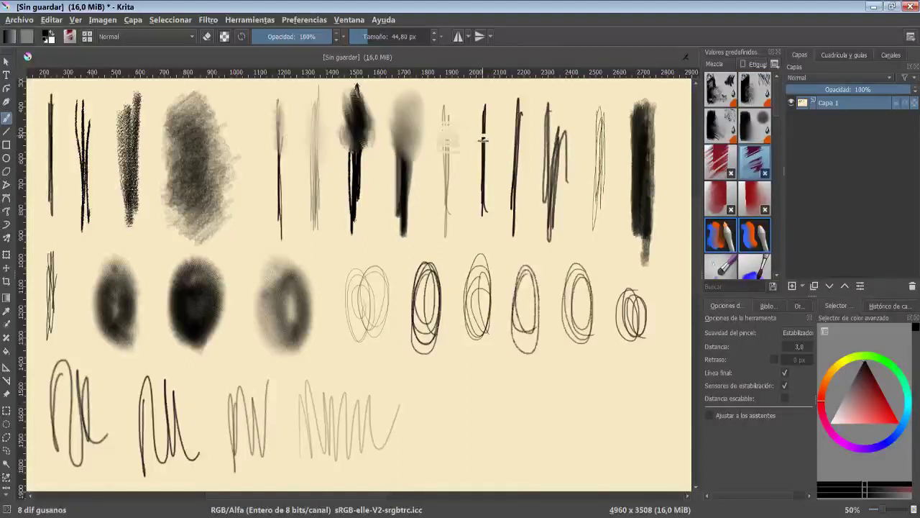
{"action": "left_click", "coordinate": [729, 198]}
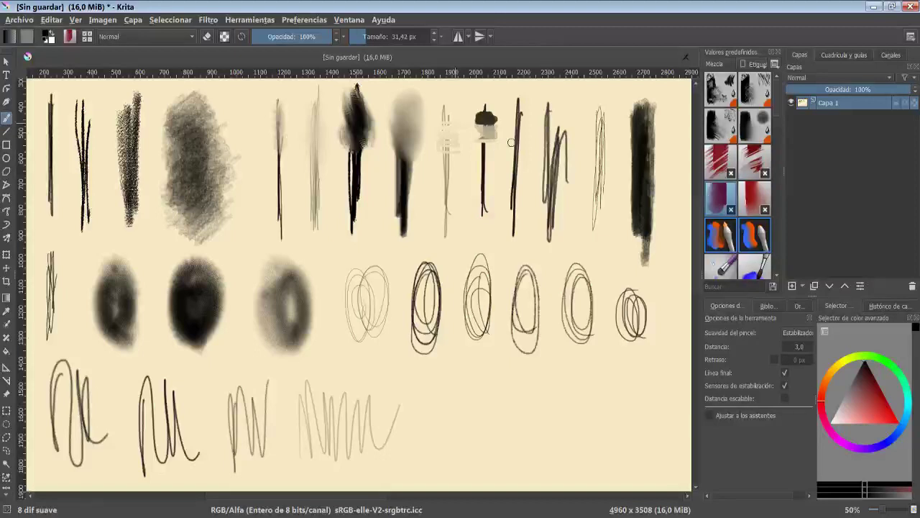
{"action": "mouse_move", "coordinate": [512, 144]}
{"action": "left_mouse_down"}
{"action": "mouse_move", "coordinate": [518, 115]}
{"action": "mouse_move", "coordinate": [548, 104]}
{"action": "left_mouse_up"}
{"action": "left_click", "coordinate": [755, 194]}
{"action": "left_click", "coordinate": [733, 186]}
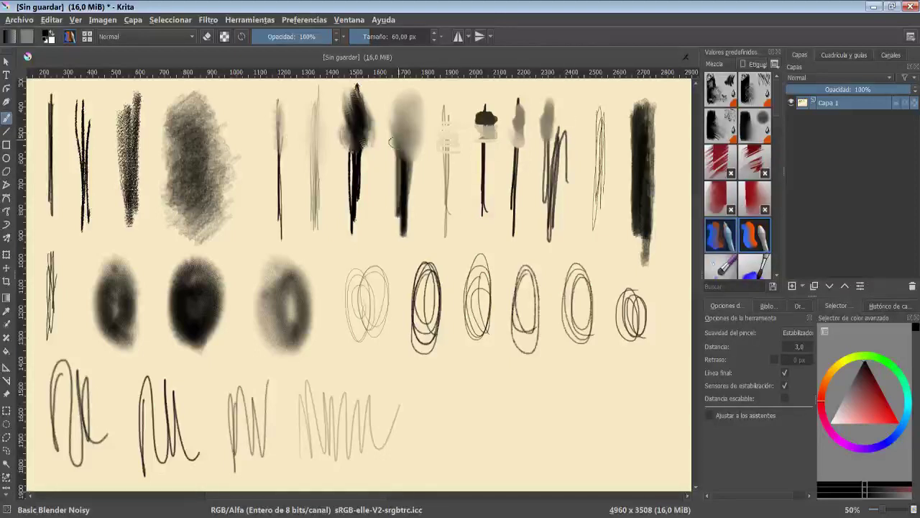
{"action": "mouse_move", "coordinate": [596, 144]}
{"action": "left_mouse_down"}
{"action": "mouse_move", "coordinate": [604, 111]}
{"action": "mouse_move", "coordinate": [651, 104]}
{"action": "left_mouse_up"}
Step: With deevad 3c blend and paint, darken the rightmost stroke and paint a black blob in row three
{"action": "scroll", "coordinate": [780, 137], "scroll_direction": "down", "scroll_amount": 1}
{"action": "scroll", "coordinate": [780, 137], "scroll_direction": "down", "scroll_amount": 2}
{"action": "left_click", "coordinate": [754, 125]}
{"action": "left_click", "coordinate": [726, 164]}
{"action": "left_click_drag", "start_coordinate": [653, 140], "coordinate": [650, 155]}
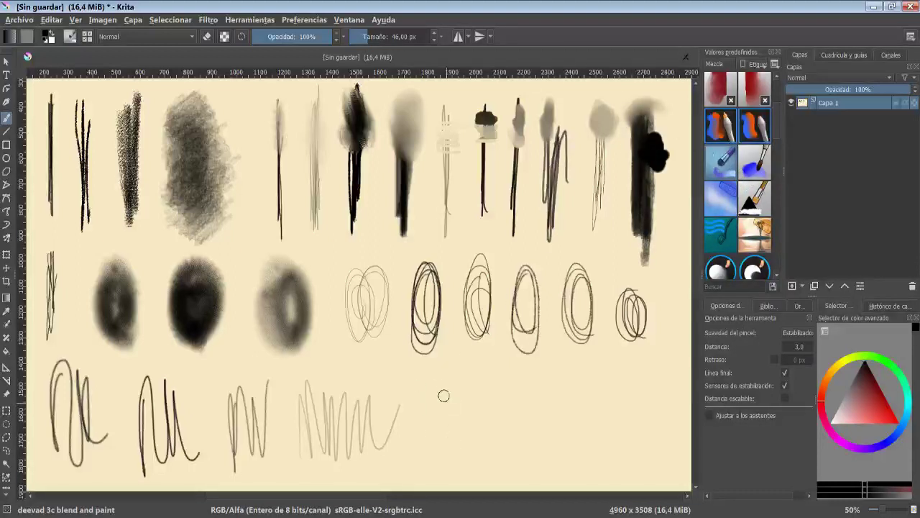
{"action": "mouse_move", "coordinate": [444, 396]}
{"action": "left_mouse_down"}
{"action": "mouse_move", "coordinate": [442, 468]}
{"action": "mouse_move", "coordinate": [452, 457]}
{"action": "left_mouse_up"}
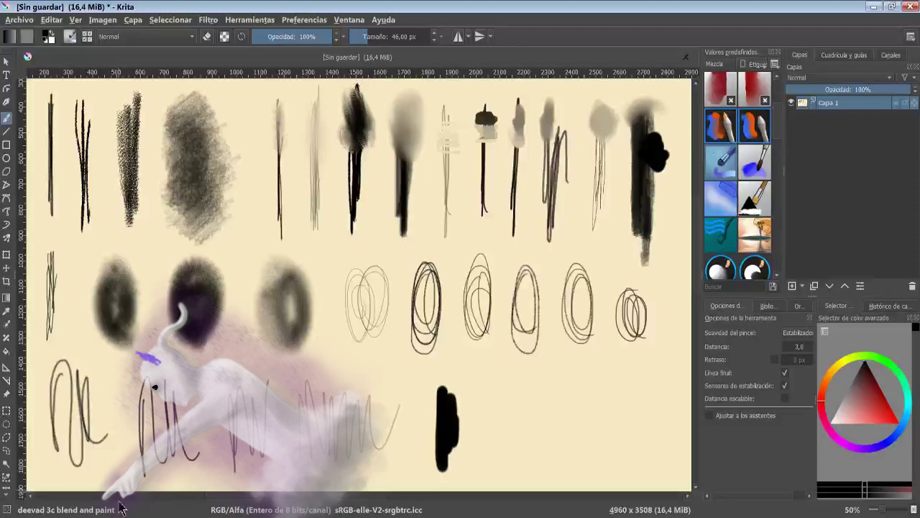
{"action": "mouse_move", "coordinate": [440, 394]}
{"action": "left_mouse_down"}
{"action": "mouse_move", "coordinate": [455, 385]}
{"action": "mouse_move", "coordinate": [436, 405]}
{"action": "left_mouse_up"}
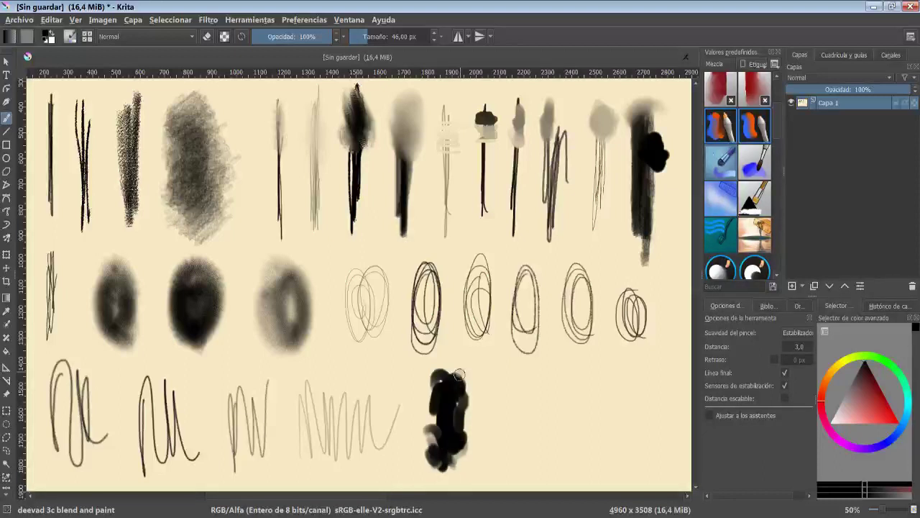
{"action": "left_click", "coordinate": [760, 164]}
Step: Lighten the far-right stroke and blur the looped circles with Cloud Smudge and Water Blurry
{"action": "left_click_drag", "start_coordinate": [632, 169], "coordinate": [630, 222]}
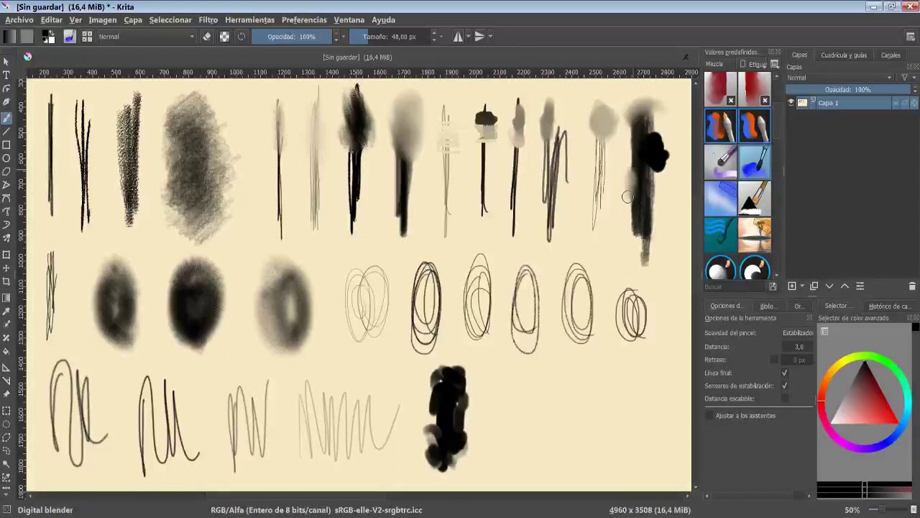
{"action": "left_click", "coordinate": [723, 193]}
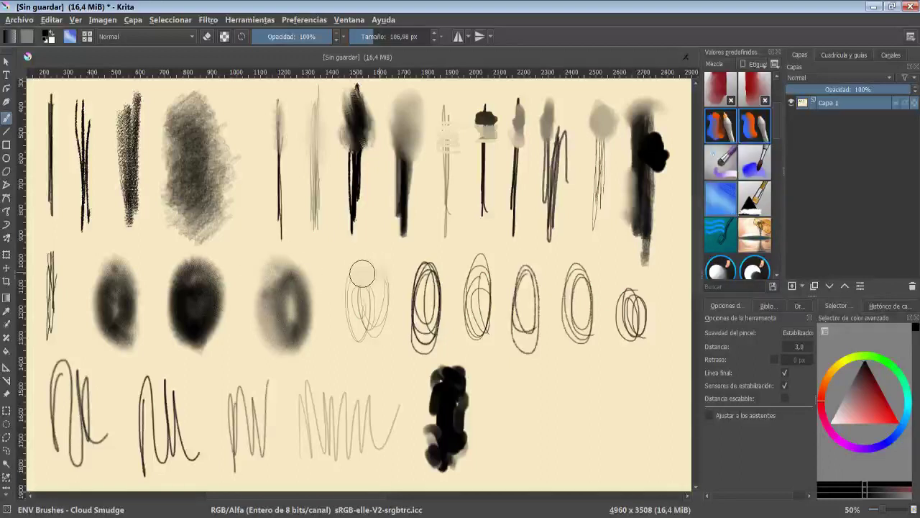
{"action": "mouse_move", "coordinate": [363, 264]}
{"action": "left_mouse_down"}
{"action": "mouse_move", "coordinate": [367, 277]}
{"action": "mouse_move", "coordinate": [319, 307]}
{"action": "mouse_move", "coordinate": [290, 275]}
{"action": "left_mouse_up"}
{"action": "left_click", "coordinate": [754, 198]}
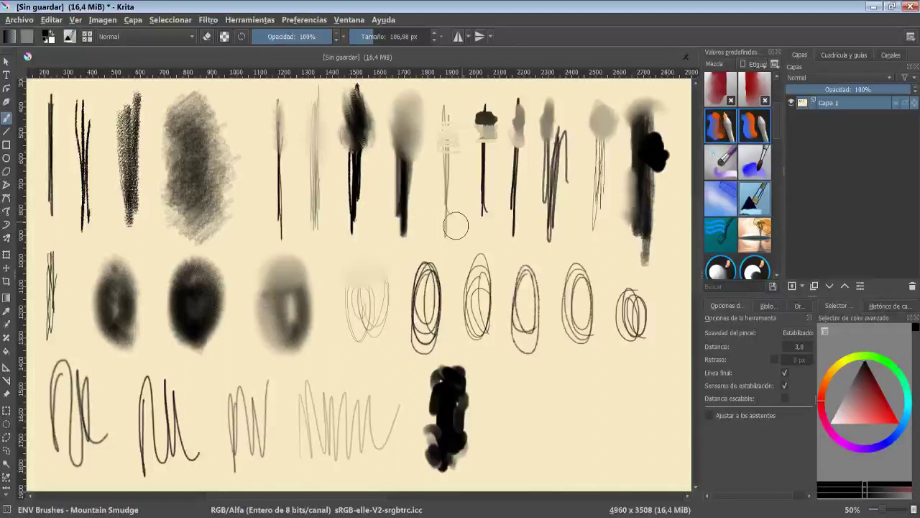
{"action": "left_click_drag", "start_coordinate": [475, 259], "coordinate": [480, 282]}
{"action": "scroll", "coordinate": [755, 180], "scroll_direction": "down", "scroll_amount": 3}
{"action": "mouse_move", "coordinate": [544, 283]}
{"action": "left_mouse_down"}
{"action": "mouse_move", "coordinate": [521, 272]}
{"action": "mouse_move", "coordinate": [579, 268]}
{"action": "left_mouse_up"}
Step: Smear the third stroke's top and bottom with GDquest Smear Cloud and GDquest Smear Round
{"action": "left_click", "coordinate": [755, 126]}
{"action": "left_click", "coordinate": [721, 162]}
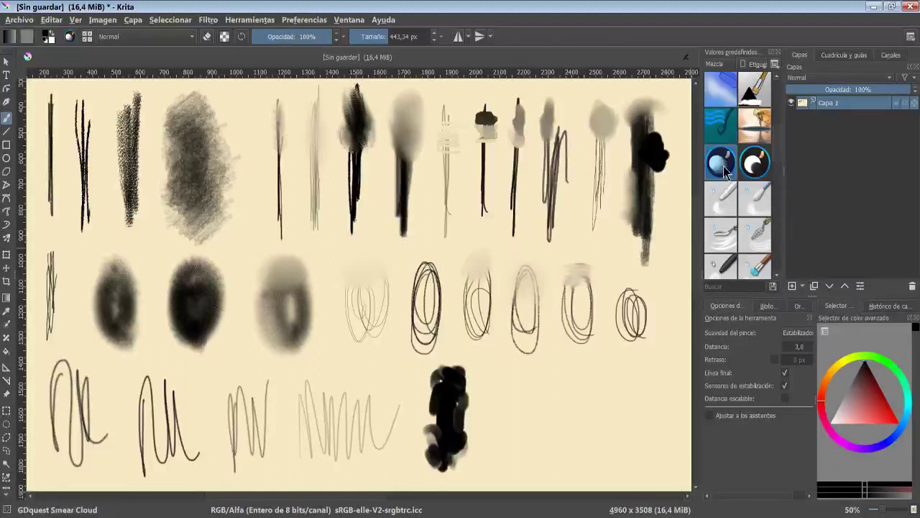
{"action": "left_click_drag", "start_coordinate": [119, 122], "coordinate": [130, 101]}
{"action": "left_click", "coordinate": [754, 162]}
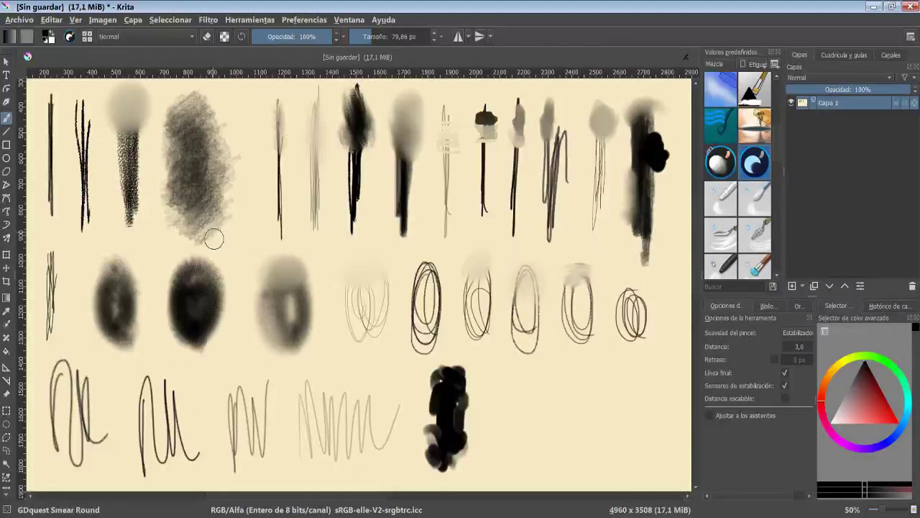
{"action": "left_click_drag", "start_coordinate": [137, 220], "coordinate": [131, 210]}
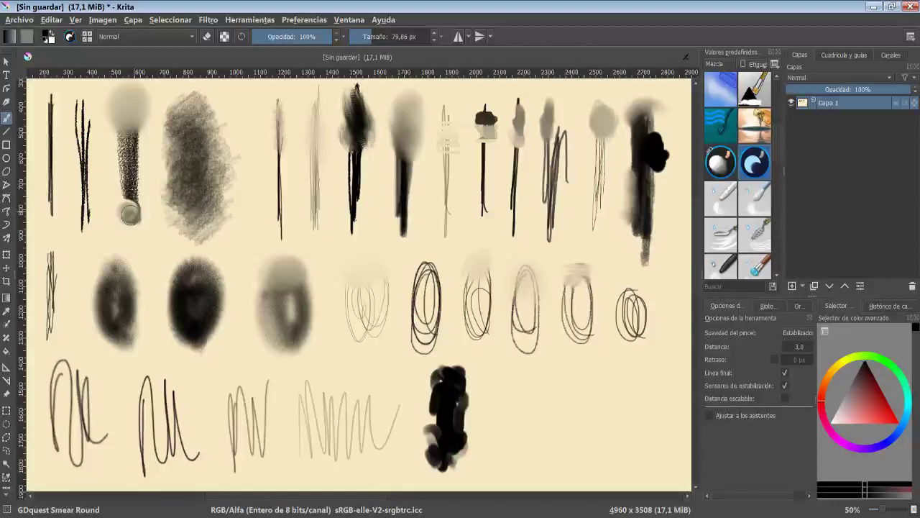
Step: Blur first-row stroke bottoms with Blender Basic and Blender Blur, then try Knife Edge and Rake
{"action": "left_click", "coordinate": [721, 197]}
{"action": "left_click_drag", "start_coordinate": [277, 228], "coordinate": [280, 222]}
{"action": "left_click", "coordinate": [754, 197]}
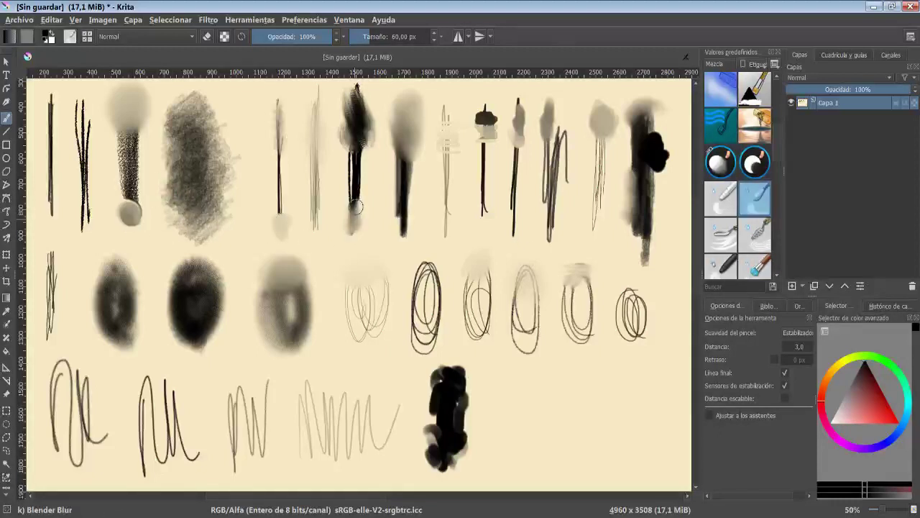
{"action": "left_click_drag", "start_coordinate": [356, 207], "coordinate": [354, 218]}
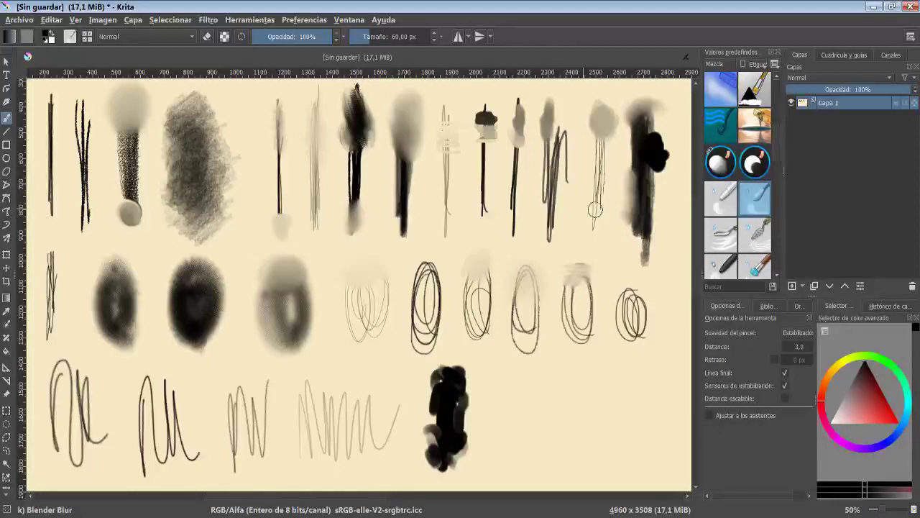
{"action": "left_click", "coordinate": [717, 238]}
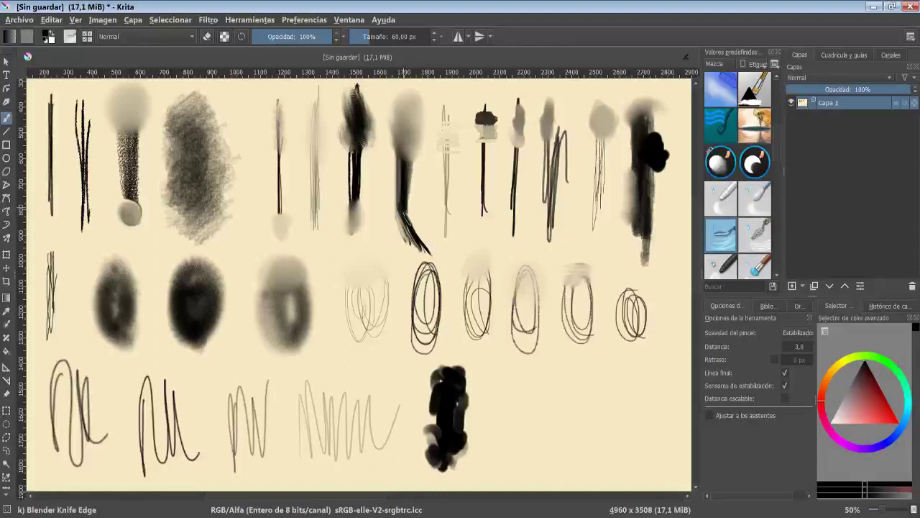
{"action": "left_click", "coordinate": [757, 229]}
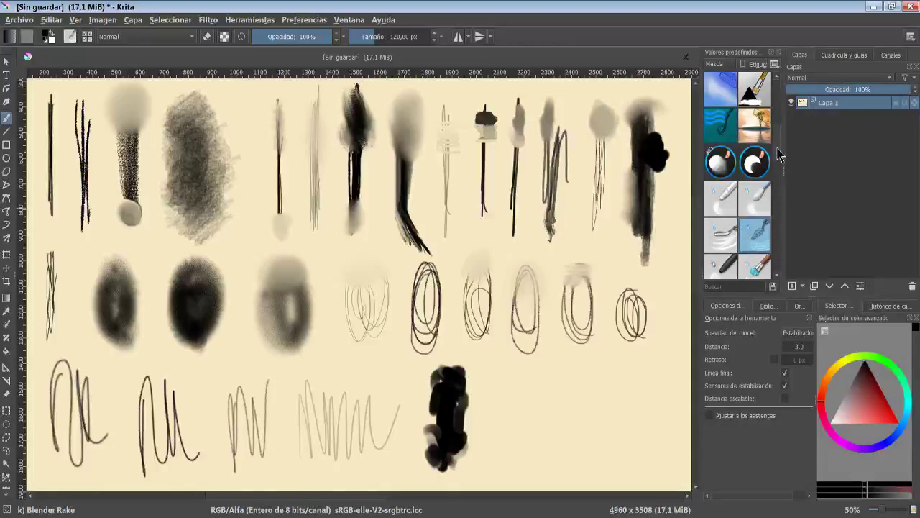
Step: Smear the right ellipse and the area beneath it, starting from Blender Smear and cycling presets
{"action": "left_click_drag", "start_coordinate": [781, 155], "coordinate": [783, 179]}
{"action": "left_click", "coordinate": [723, 131]}
{"action": "left_click_drag", "start_coordinate": [626, 284], "coordinate": [640, 302]}
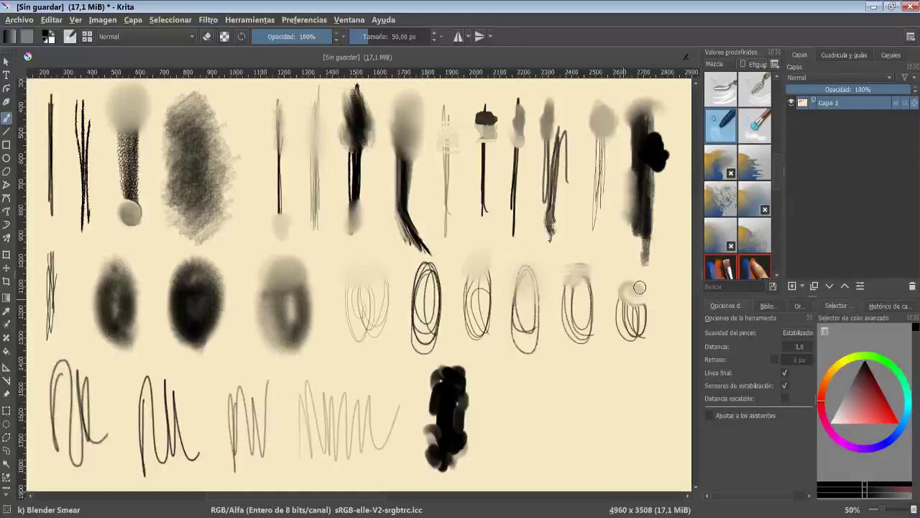
{"action": "key", "text": "period"}
{"action": "left_click_drag", "start_coordinate": [622, 338], "coordinate": [647, 338]}
{"action": "key", "text": "period"}
{"action": "mouse_move", "coordinate": [512, 338]}
{"action": "left_mouse_down"}
{"action": "mouse_move", "coordinate": [554, 348]}
{"action": "mouse_move", "coordinate": [604, 334]}
{"action": "left_mouse_up"}
{"action": "key", "text": "period"}
Step: Smear beneath the middle ellipses and work the black blob into a textured grey shape
{"action": "key", "text": "period"}
{"action": "left_click_drag", "start_coordinate": [464, 320], "coordinate": [504, 349]}
{"action": "key", "text": "period"}
{"action": "left_click_drag", "start_coordinate": [417, 316], "coordinate": [431, 349]}
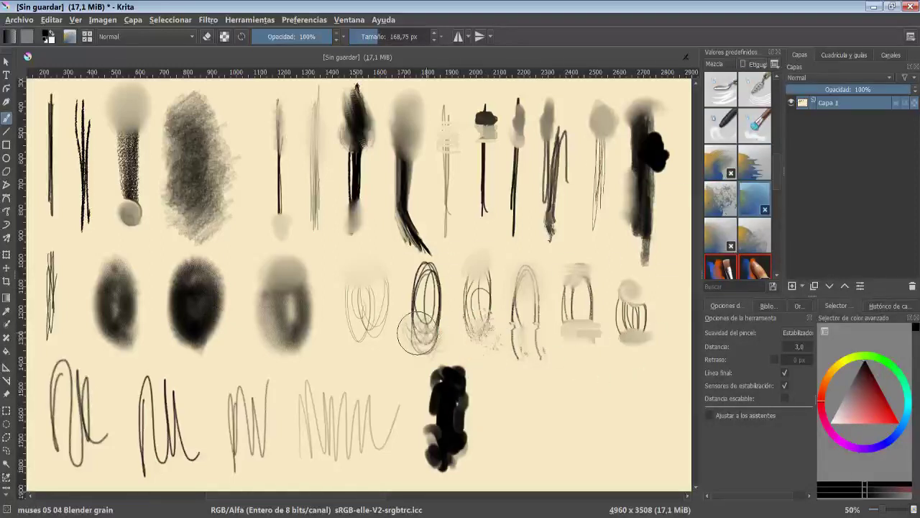
{"action": "key", "text": "period"}
{"action": "left_click_drag", "start_coordinate": [363, 328], "coordinate": [377, 356]}
{"action": "key", "text": "period"}
{"action": "left_click_drag", "start_coordinate": [436, 370], "coordinate": [460, 471]}
{"action": "left_click_drag", "start_coordinate": [464, 392], "coordinate": [449, 449]}
{"action": "left_click_drag", "start_coordinate": [431, 360], "coordinate": [464, 403]}
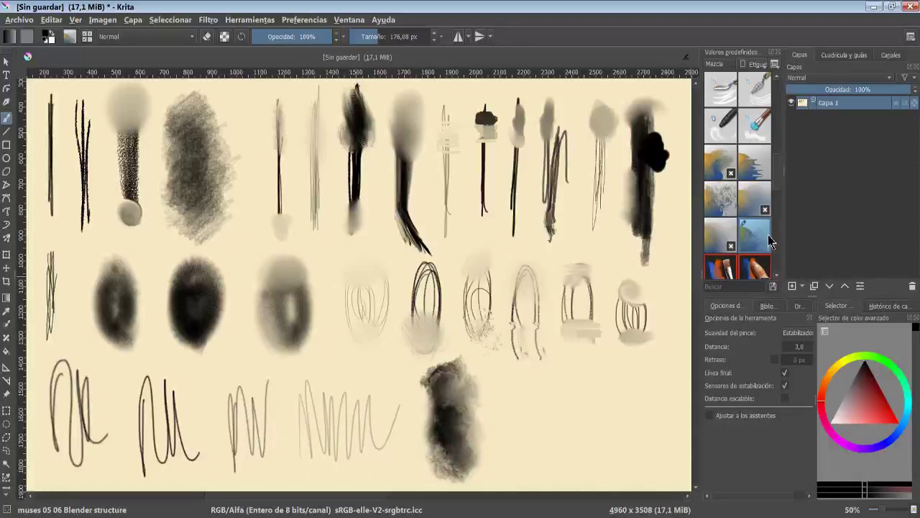
Step: Smudge the bottom-row scribble ends with oil, pastel, roller and watercolor blender brushes
{"action": "scroll", "coordinate": [776, 191], "scroll_direction": "down", "scroll_amount": 3}
{"action": "left_click", "coordinate": [734, 137]}
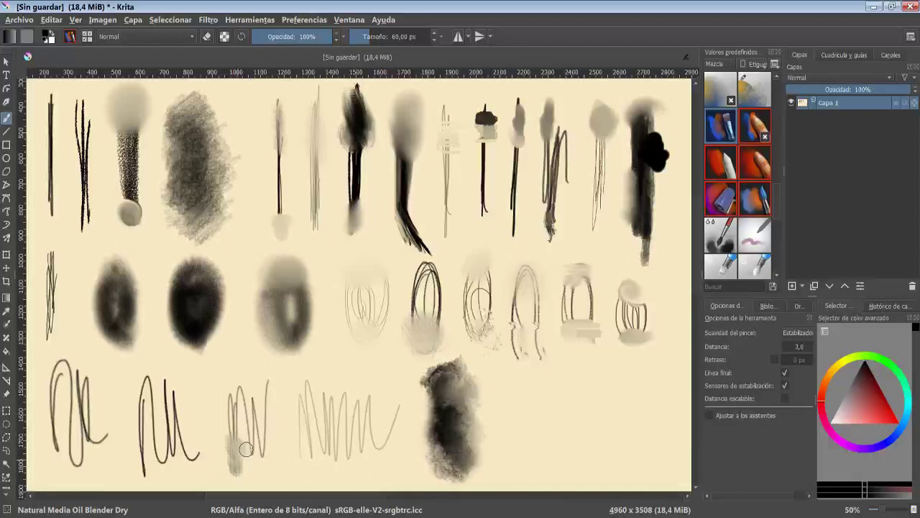
{"action": "left_click", "coordinate": [761, 130]}
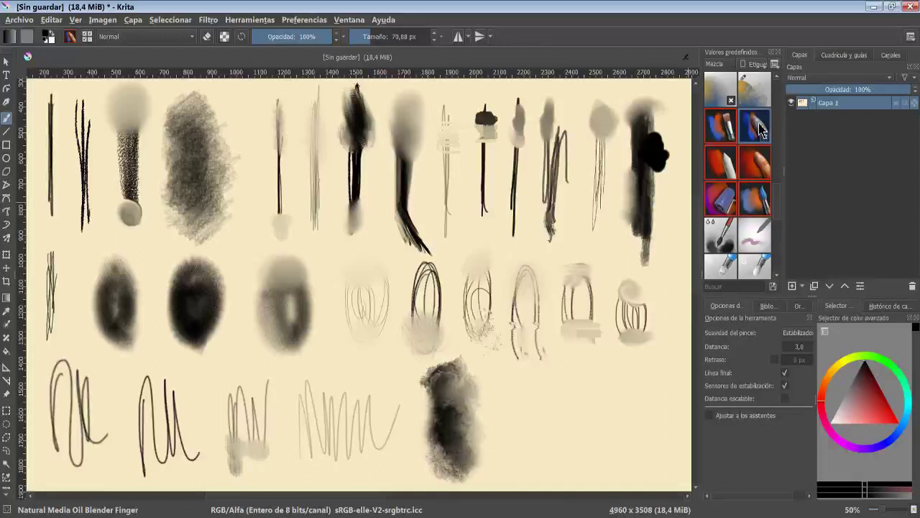
{"action": "left_click", "coordinate": [725, 163]}
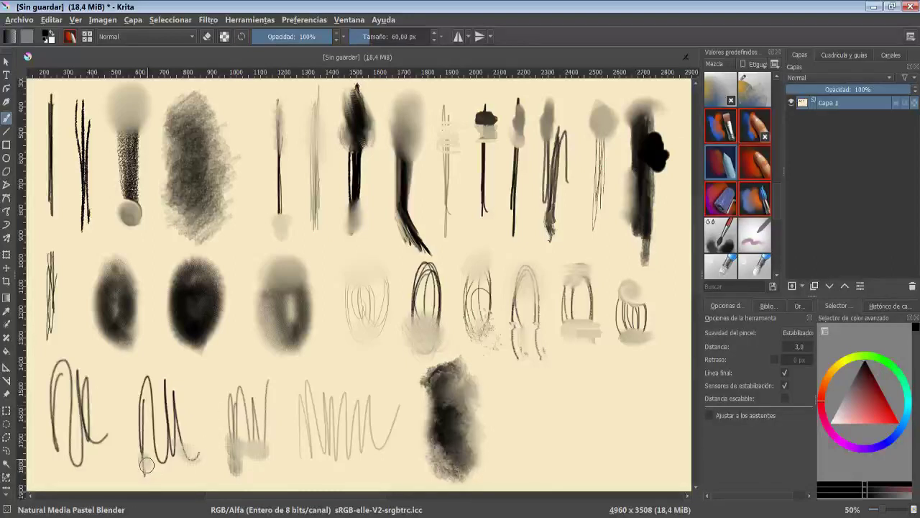
{"action": "left_click_drag", "start_coordinate": [141, 447], "coordinate": [145, 458]}
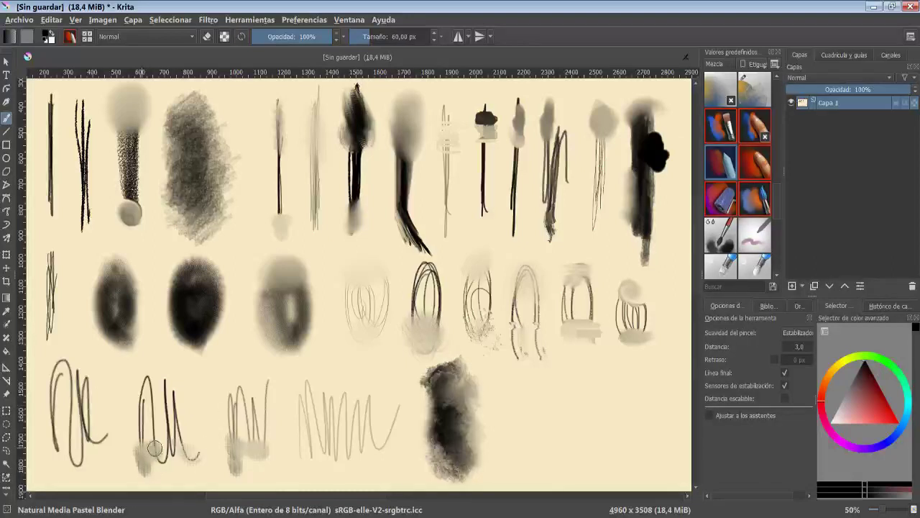
{"action": "left_click", "coordinate": [761, 168]}
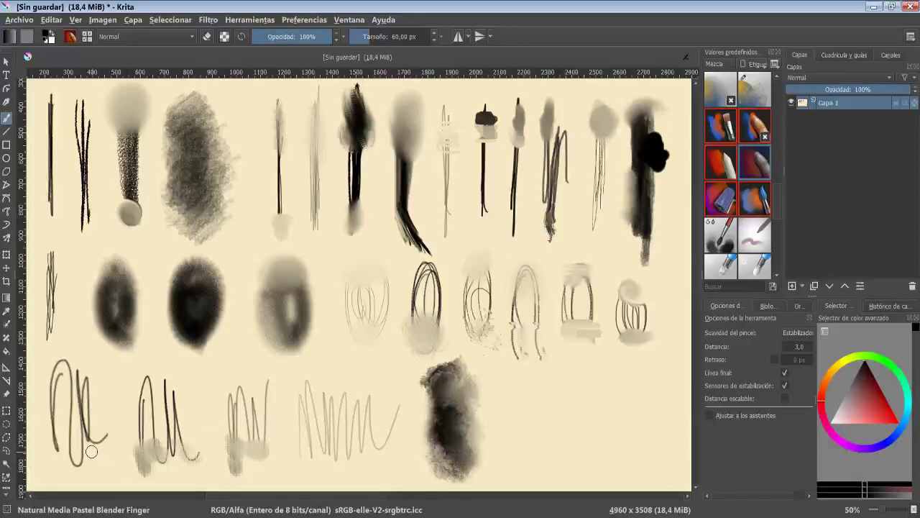
{"action": "left_click_drag", "start_coordinate": [83, 457], "coordinate": [77, 445]}
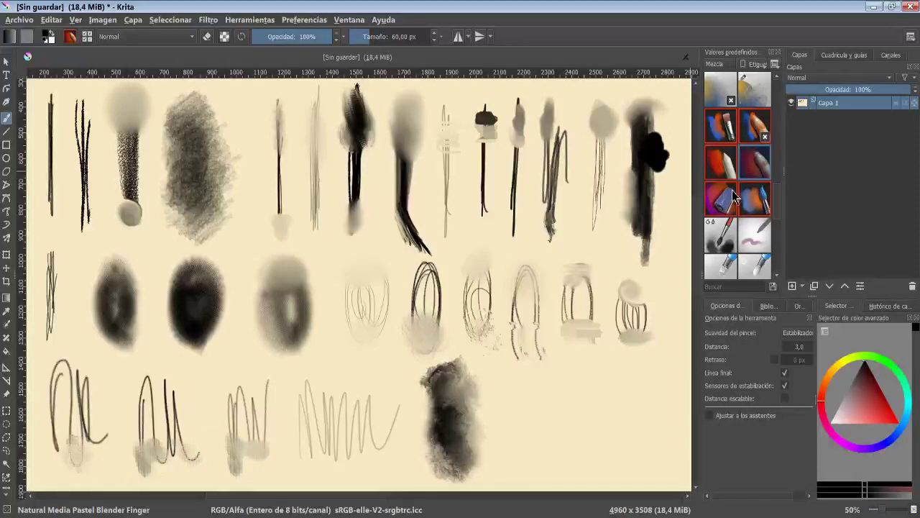
{"action": "left_click", "coordinate": [733, 199]}
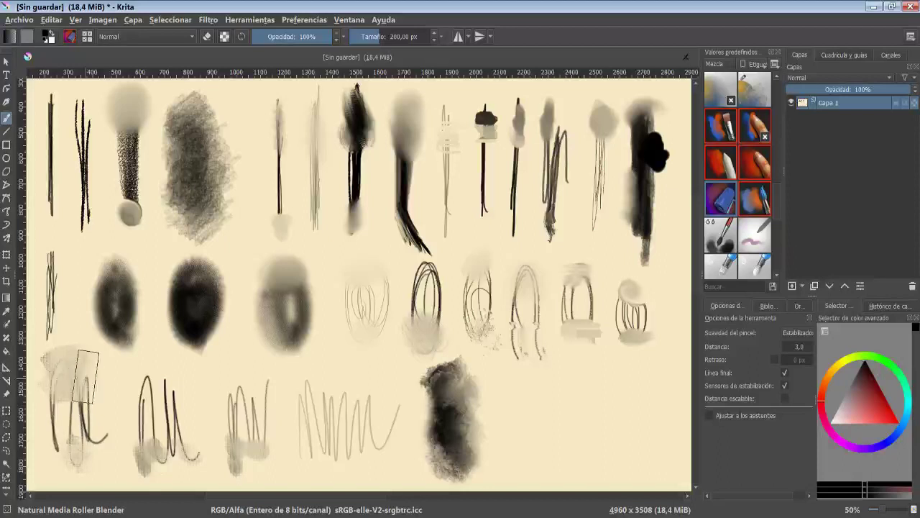
{"action": "left_click", "coordinate": [756, 196]}
{"action": "mouse_move", "coordinate": [180, 384]}
{"action": "left_mouse_down"}
{"action": "mouse_move", "coordinate": [141, 386]}
{"action": "mouse_move", "coordinate": [166, 385]}
{"action": "left_mouse_up"}
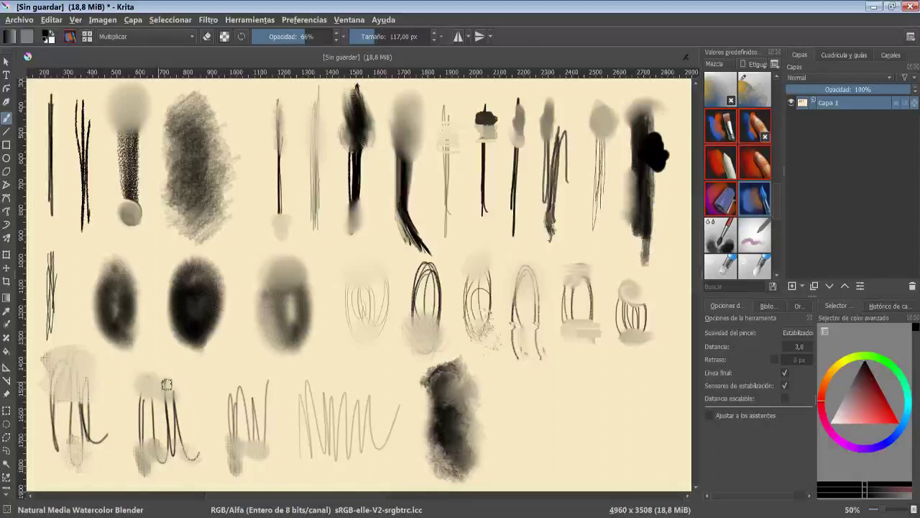
Step: Paint large dark blobs at lower right with Nylnook paint and blend, noisy smudge, paint blur texture
{"action": "scroll", "coordinate": [778, 195], "scroll_direction": "down", "scroll_amount": 3}
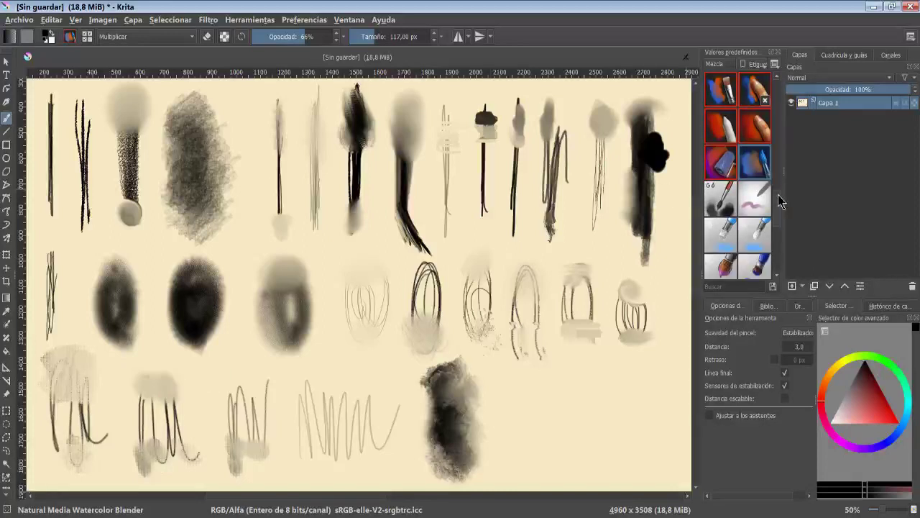
{"action": "left_click", "coordinate": [721, 126]}
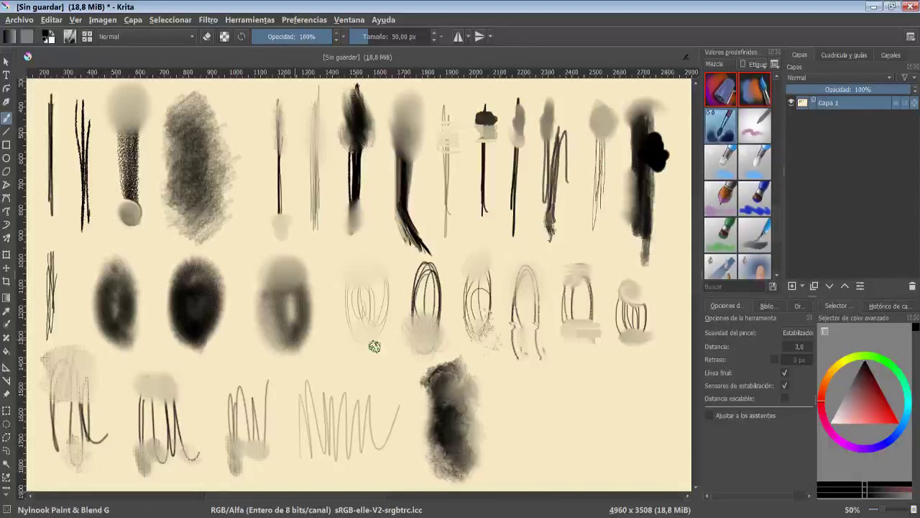
{"action": "mouse_move", "coordinate": [526, 383]}
{"action": "left_mouse_down"}
{"action": "mouse_move", "coordinate": [541, 432]}
{"action": "mouse_move", "coordinate": [555, 400]}
{"action": "left_mouse_up"}
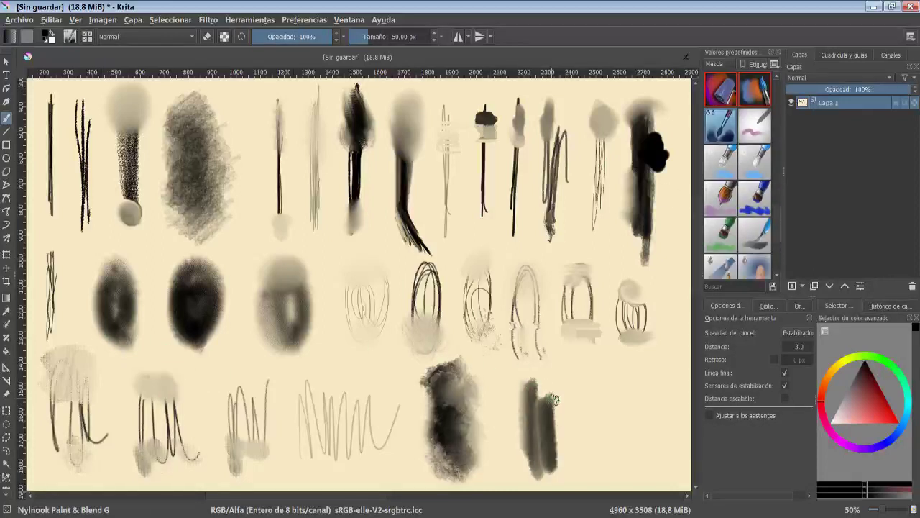
{"action": "left_click", "coordinate": [755, 126]}
{"action": "mouse_move", "coordinate": [468, 384]}
{"action": "left_mouse_down"}
{"action": "mouse_move", "coordinate": [539, 390]}
{"action": "mouse_move", "coordinate": [616, 424]}
{"action": "mouse_move", "coordinate": [628, 417]}
{"action": "left_mouse_up"}
{"action": "left_click", "coordinate": [721, 162]}
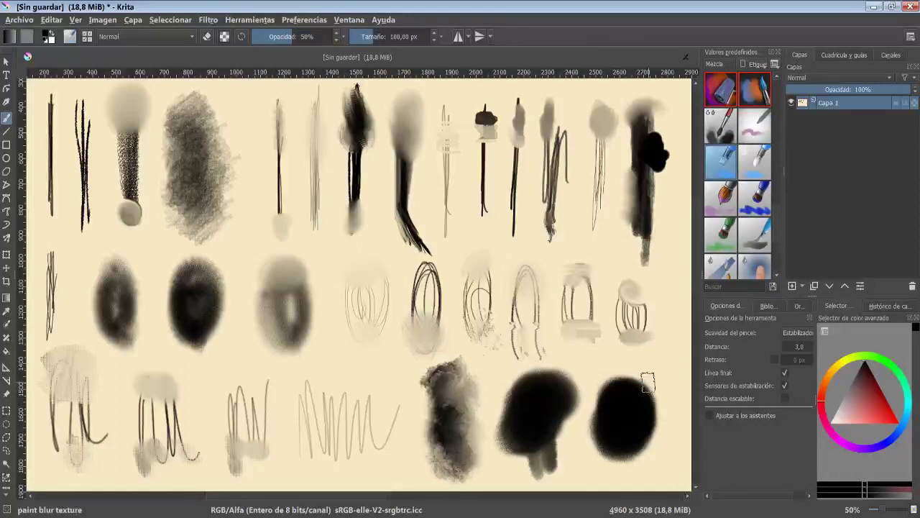
{"action": "left_click_drag", "start_coordinate": [644, 381], "coordinate": [658, 390]}
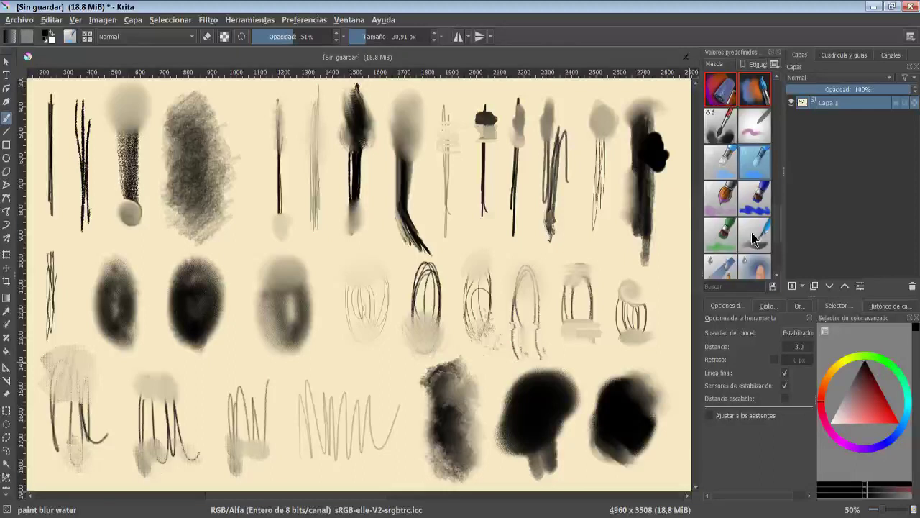
Step: Darken the middle-left blob with giant blurry paint and paint two black top-row test blobs
{"action": "left_click", "coordinate": [722, 197]}
{"action": "left_click_drag", "start_coordinate": [187, 338], "coordinate": [213, 344]}
{"action": "left_click", "coordinate": [755, 197]}
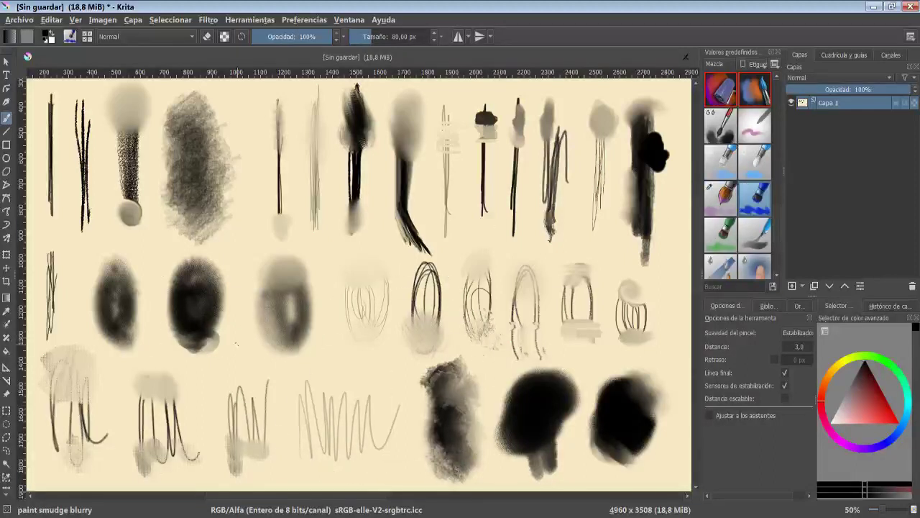
{"action": "left_click_drag", "start_coordinate": [164, 277], "coordinate": [180, 308]}
{"action": "key", "text": "ctrl+z"}
{"action": "left_click_drag", "start_coordinate": [251, 93], "coordinate": [253, 151]}
{"action": "left_click", "coordinate": [722, 233]}
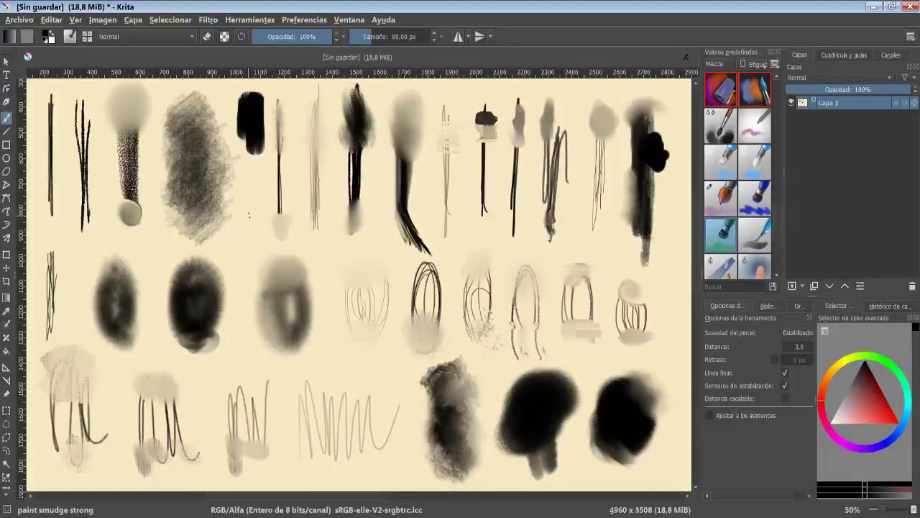
{"action": "left_click_drag", "start_coordinate": [248, 212], "coordinate": [252, 259]}
Step: Smudge the middle-row grey blob with vb ACRYL Blender and knife-blend the zigzag line
{"action": "left_click", "coordinate": [749, 230]}
{"action": "left_click_drag", "start_coordinate": [258, 324], "coordinate": [284, 344]}
{"action": "scroll", "coordinate": [729, 158], "scroll_direction": "down", "scroll_amount": 3}
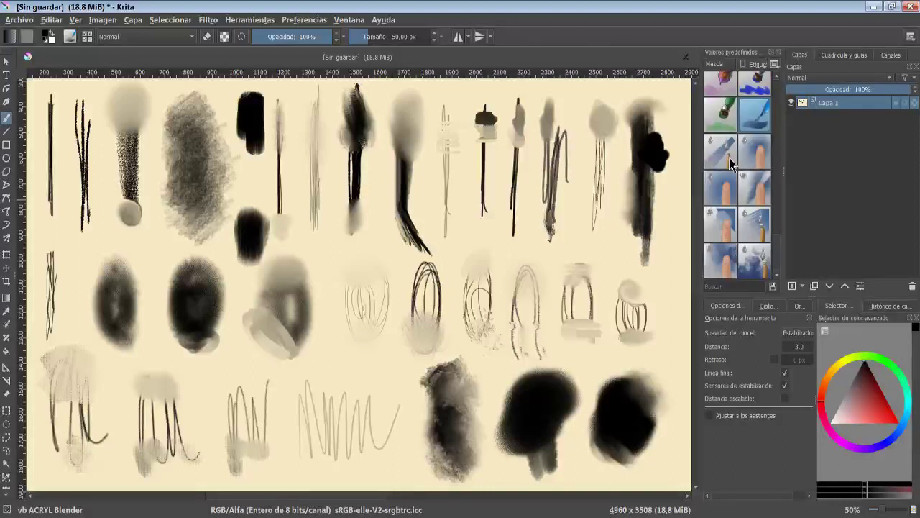
{"action": "left_click", "coordinate": [756, 115]}
{"action": "left_click_drag", "start_coordinate": [299, 421], "coordinate": [324, 450]}
{"action": "left_click_drag", "start_coordinate": [392, 415], "coordinate": [360, 453]}
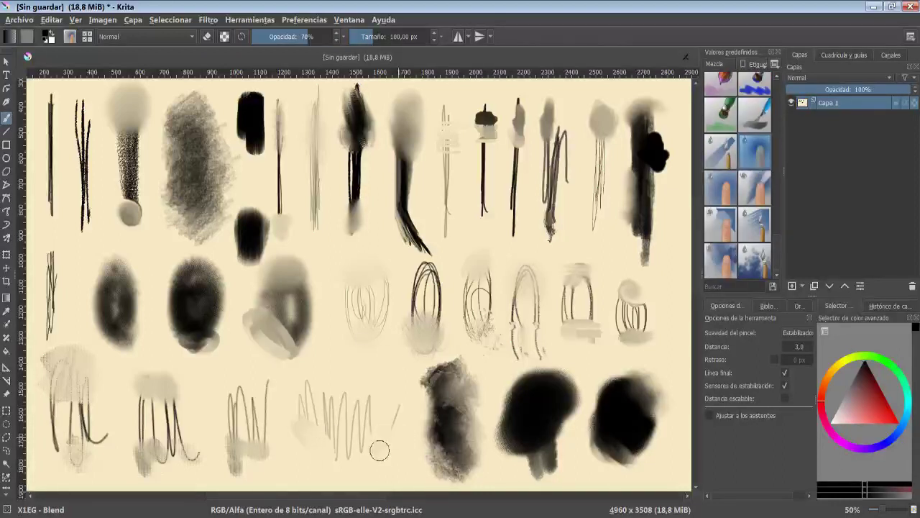
Step: Add soft grey blobs and smudges in the top row with Soft Blend, undoing the Rake Fuzzy strokes
{"action": "left_click", "coordinate": [721, 187]}
{"action": "left_click_drag", "start_coordinate": [547, 213], "coordinate": [554, 233]}
{"action": "left_click", "coordinate": [754, 187]}
{"action": "left_click_drag", "start_coordinate": [512, 213], "coordinate": [517, 237]}
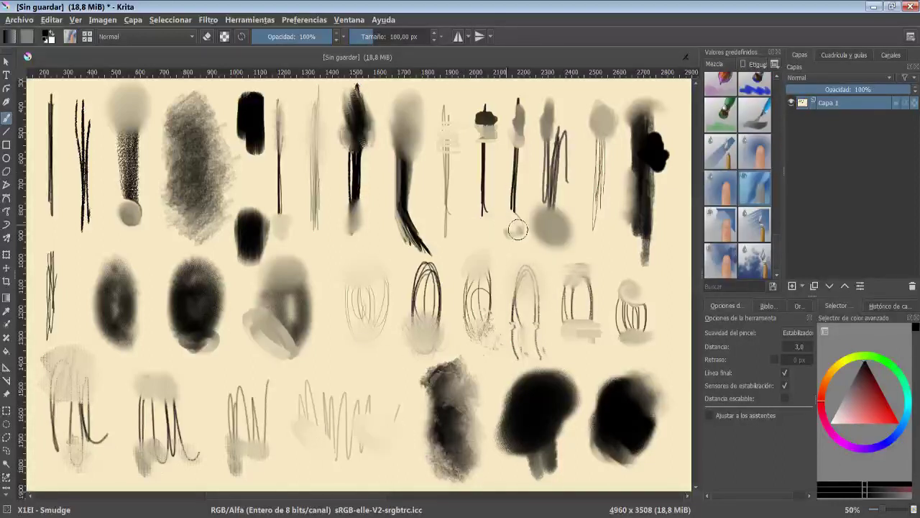
{"action": "left_click", "coordinate": [721, 225]}
{"action": "left_click_drag", "start_coordinate": [453, 183], "coordinate": [475, 237]}
{"action": "left_click", "coordinate": [755, 225]}
{"action": "left_click_drag", "start_coordinate": [397, 221], "coordinate": [421, 248]}
{"action": "key", "text": "ctrl+z"}
Step: Lightly smudge the textured patches with Texture Blend and Ball Smudge brushes
{"action": "left_click_drag", "start_coordinate": [173, 209], "coordinate": [198, 230]}
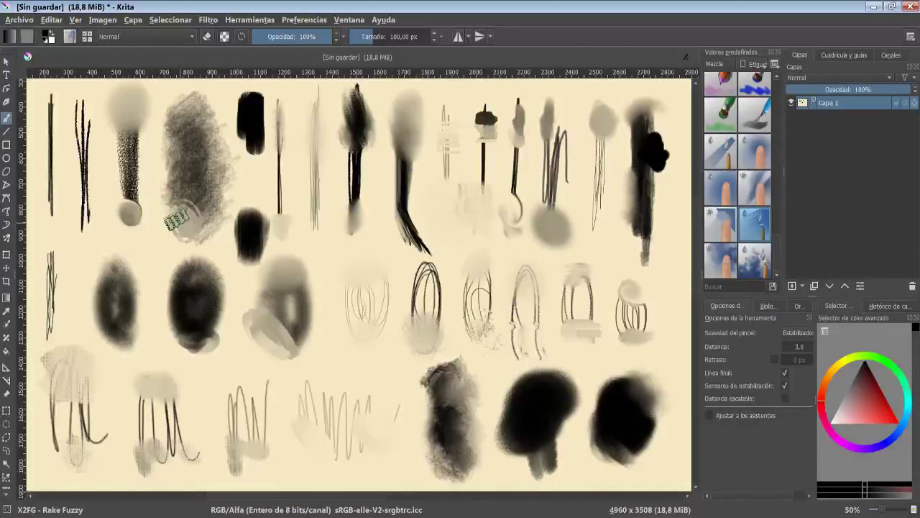
{"action": "left_click", "coordinate": [722, 260]}
{"action": "left_click", "coordinate": [754, 260]}
{"action": "left_click_drag", "start_coordinate": [202, 155], "coordinate": [226, 176]}
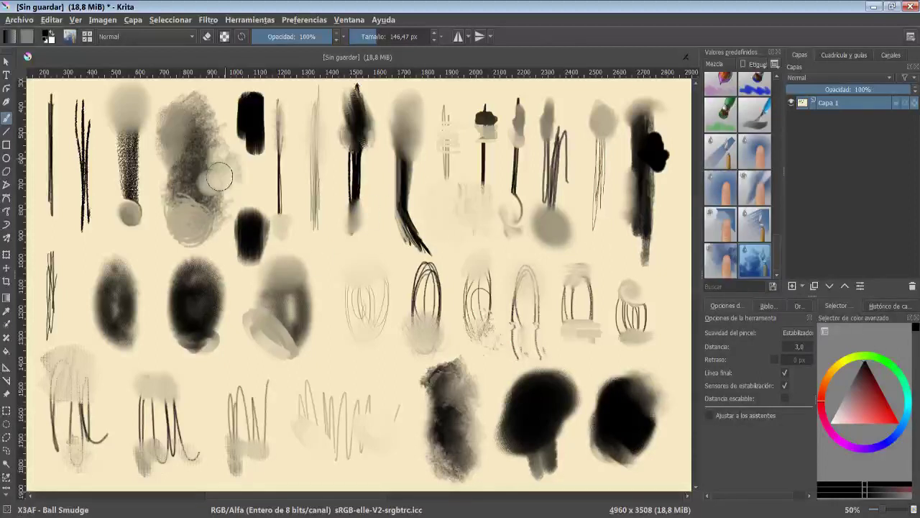
{"action": "left_click", "coordinate": [725, 64]}
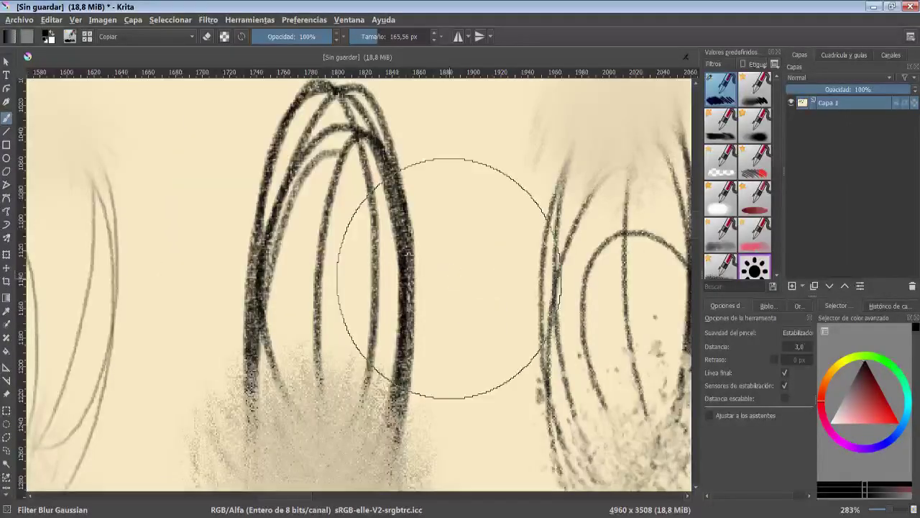
Step: Blur the left arch with Filter Blur Gaussian and the middle arch with Blur Lens
{"action": "mouse_move", "coordinate": [180, 187]}
{"action": "left_mouse_down"}
{"action": "mouse_move", "coordinate": [369, 213]}
{"action": "mouse_move", "coordinate": [333, 256]}
{"action": "mouse_move", "coordinate": [339, 165]}
{"action": "left_mouse_up"}
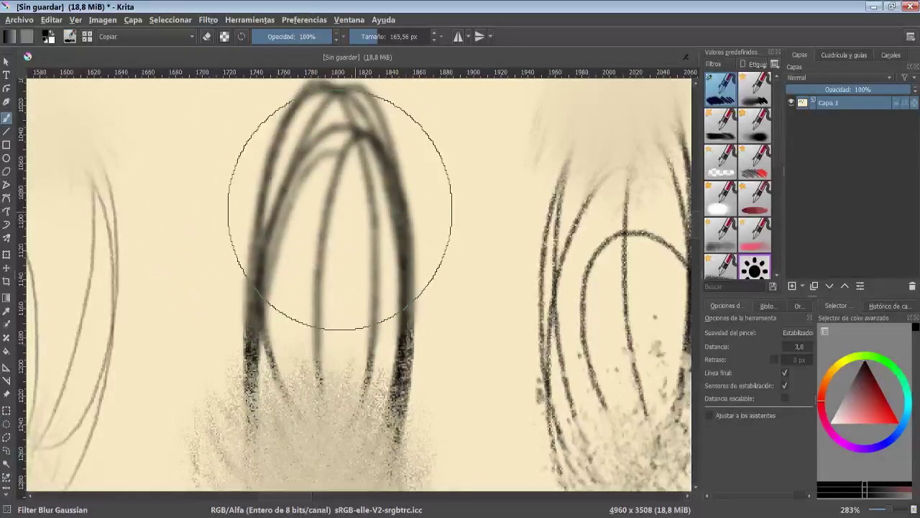
{"action": "left_click", "coordinate": [757, 92]}
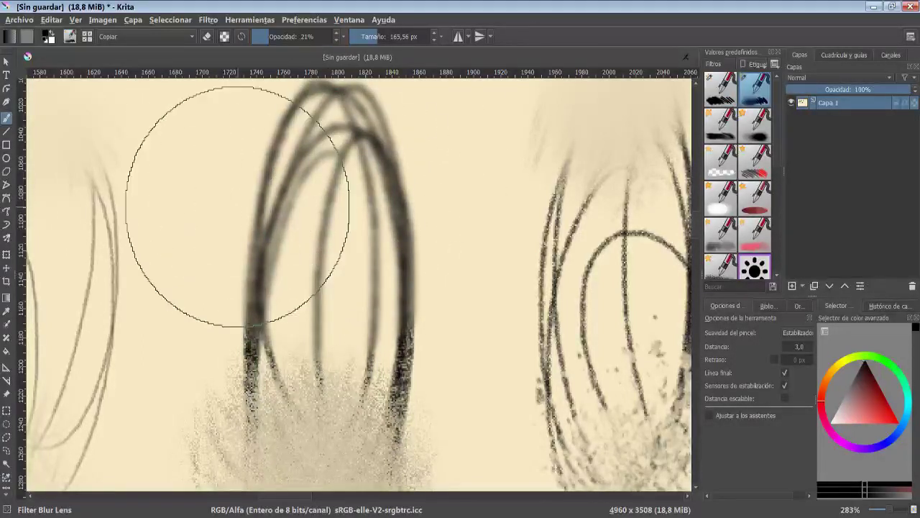
{"action": "scroll", "coordinate": [238, 209], "scroll_direction": "down", "scroll_amount": 3}
{"action": "scroll", "coordinate": [237, 243], "scroll_direction": "up", "scroll_amount": 2}
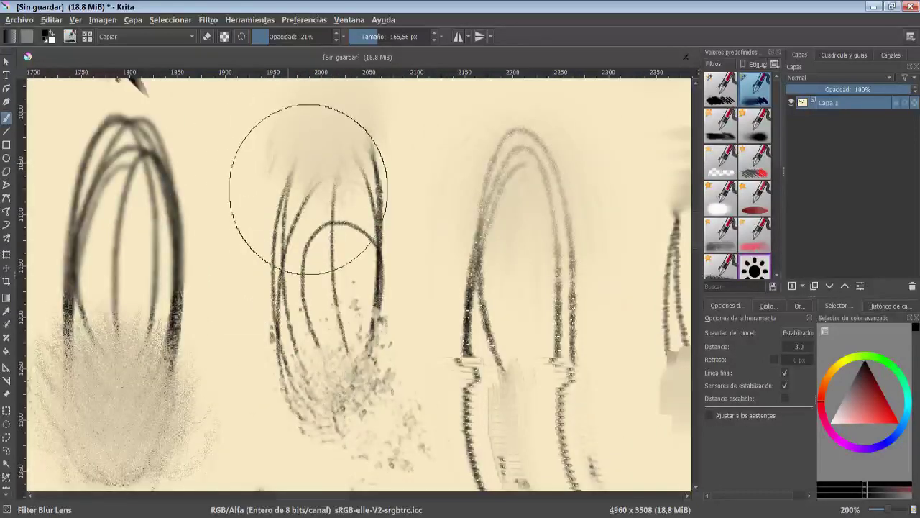
{"action": "mouse_move", "coordinate": [297, 195]}
{"action": "left_mouse_down"}
{"action": "mouse_move", "coordinate": [339, 247]}
{"action": "mouse_move", "coordinate": [343, 202]}
{"action": "mouse_move", "coordinate": [312, 288]}
{"action": "mouse_move", "coordinate": [294, 287]}
{"action": "mouse_move", "coordinate": [335, 333]}
{"action": "left_mouse_up"}
Step: Motion-blur the middle arch strokes, then scroll across to the Spiderman painting
{"action": "left_click", "coordinate": [721, 126]}
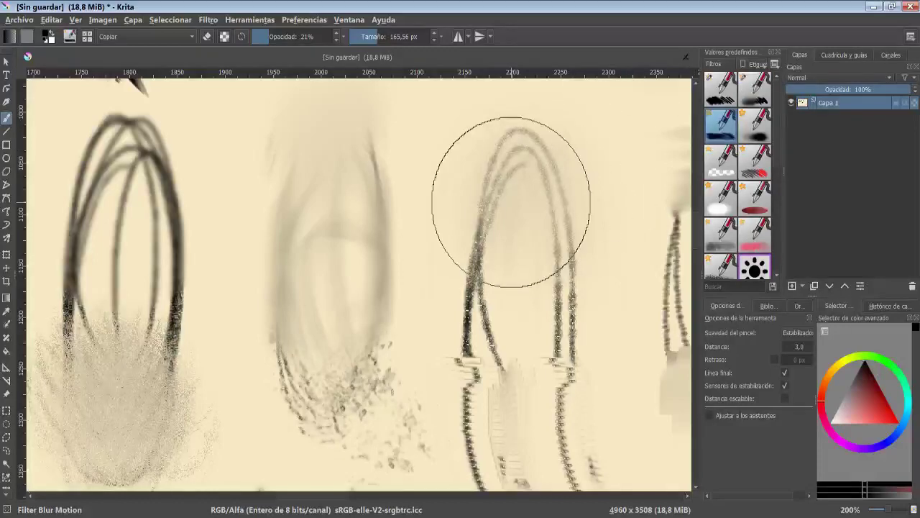
{"action": "scroll", "coordinate": [283, 277], "scroll_direction": "right", "scroll_amount": 2}
{"action": "scroll", "coordinate": [283, 278], "scroll_direction": "right", "scroll_amount": 2}
{"action": "mouse_move", "coordinate": [405, 282]}
{"action": "left_mouse_down"}
{"action": "mouse_move", "coordinate": [468, 333]}
{"action": "mouse_move", "coordinate": [386, 324]}
{"action": "mouse_move", "coordinate": [420, 271]}
{"action": "left_mouse_up"}
{"action": "scroll", "coordinate": [405, 339], "scroll_direction": "right", "scroll_amount": 2}
{"action": "scroll", "coordinate": [359, 213], "scroll_direction": "right", "scroll_amount": 3}
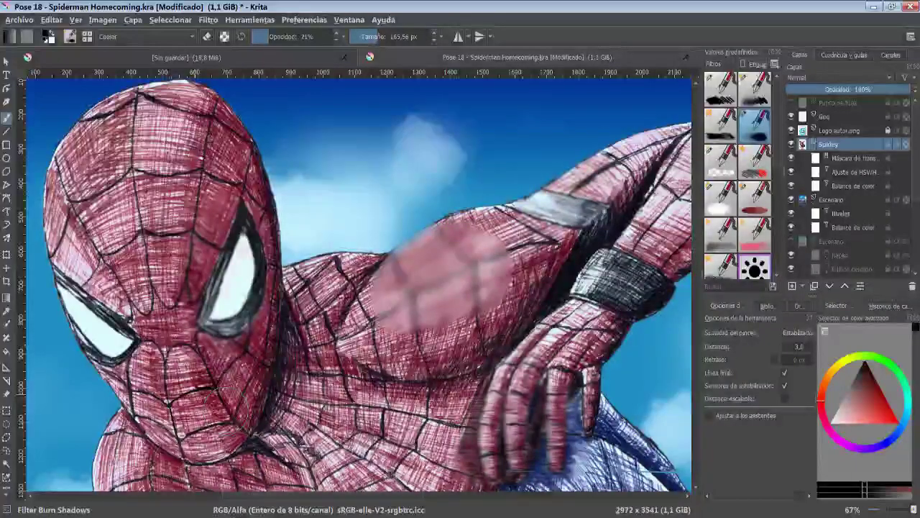
Step: Darken the chin shadow, make the eye white partly transparent, and hatch around the left eye
{"action": "mouse_move", "coordinate": [191, 346]}
{"action": "left_mouse_down"}
{"action": "mouse_move", "coordinate": [241, 381]}
{"action": "mouse_move", "coordinate": [249, 399]}
{"action": "mouse_move", "coordinate": [244, 381]}
{"action": "mouse_move", "coordinate": [249, 402]}
{"action": "left_mouse_up"}
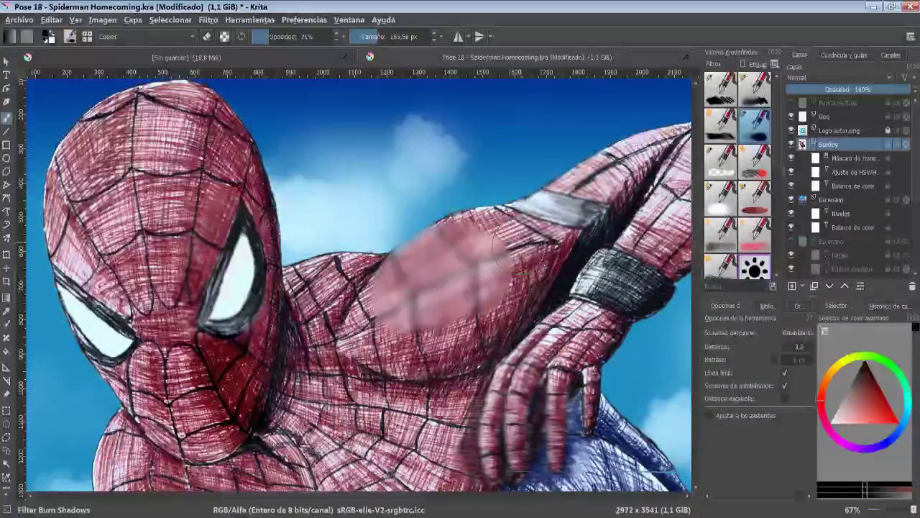
{"action": "left_click", "coordinate": [721, 159]}
{"action": "mouse_move", "coordinate": [108, 327]}
{"action": "left_mouse_down"}
{"action": "mouse_move", "coordinate": [83, 305]}
{"action": "mouse_move", "coordinate": [95, 331]}
{"action": "mouse_move", "coordinate": [86, 327]}
{"action": "left_mouse_up"}
{"action": "left_click_drag", "start_coordinate": [111, 248], "coordinate": [57, 269]}
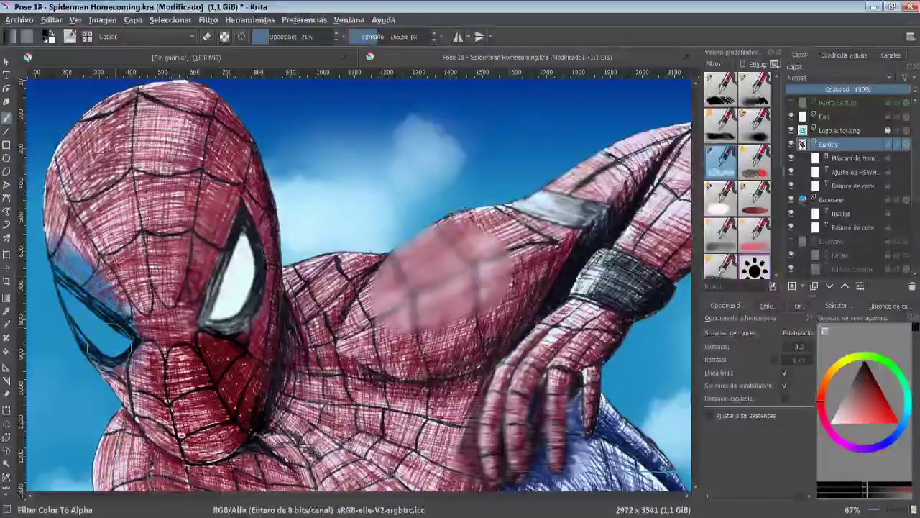
{"action": "left_click_drag", "start_coordinate": [119, 216], "coordinate": [58, 248]}
{"action": "left_click_drag", "start_coordinate": [108, 165], "coordinate": [58, 244]}
Step: Desaturate the shoulder hatching with the Filter Desaturate preset
{"action": "left_click", "coordinate": [755, 162]}
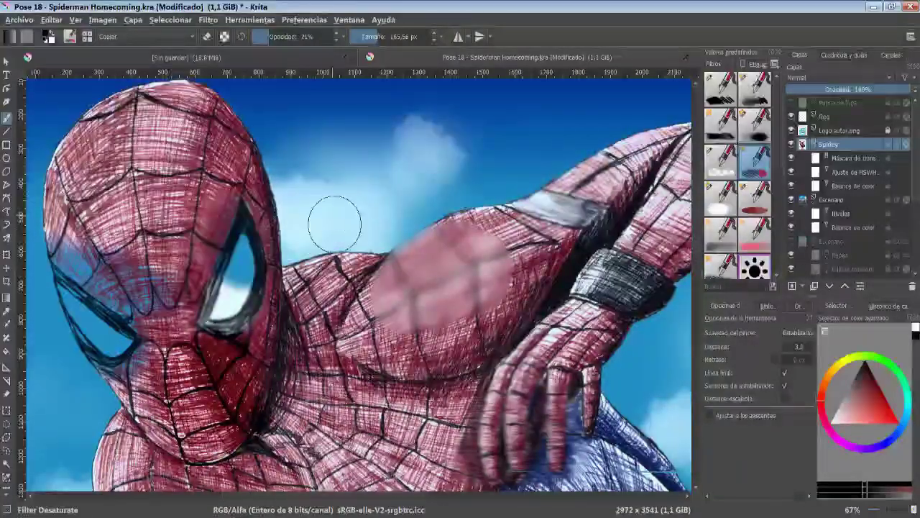
{"action": "left_click_drag", "start_coordinate": [291, 284], "coordinate": [327, 252]}
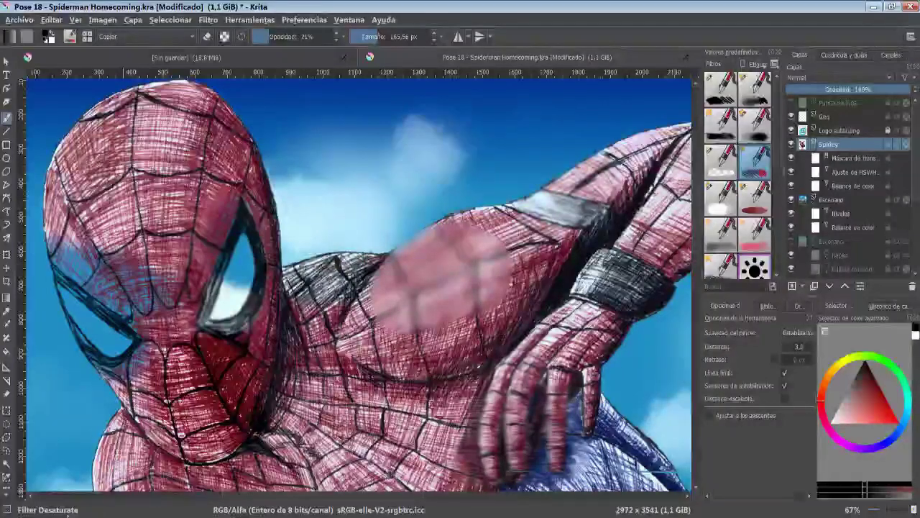
{"action": "left_click", "coordinate": [718, 189]}
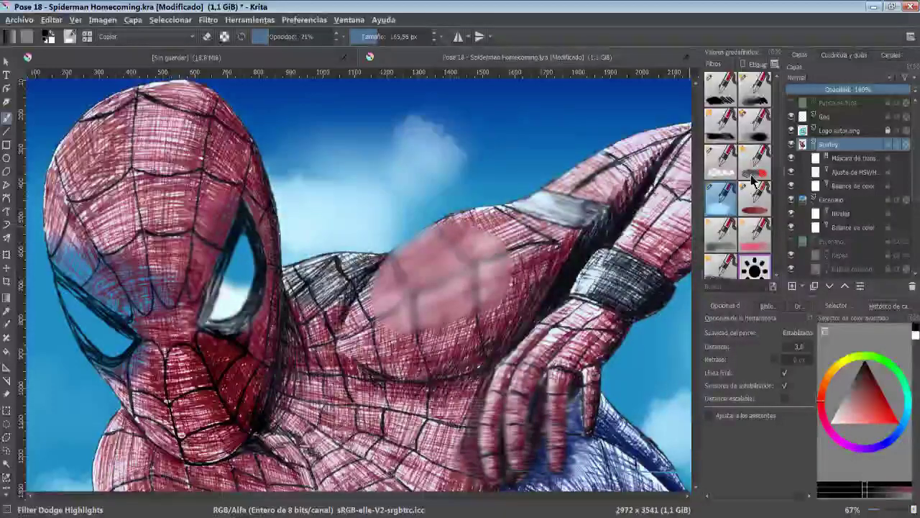
{"action": "scroll", "coordinate": [729, 167], "scroll_direction": "down", "scroll_amount": 1}
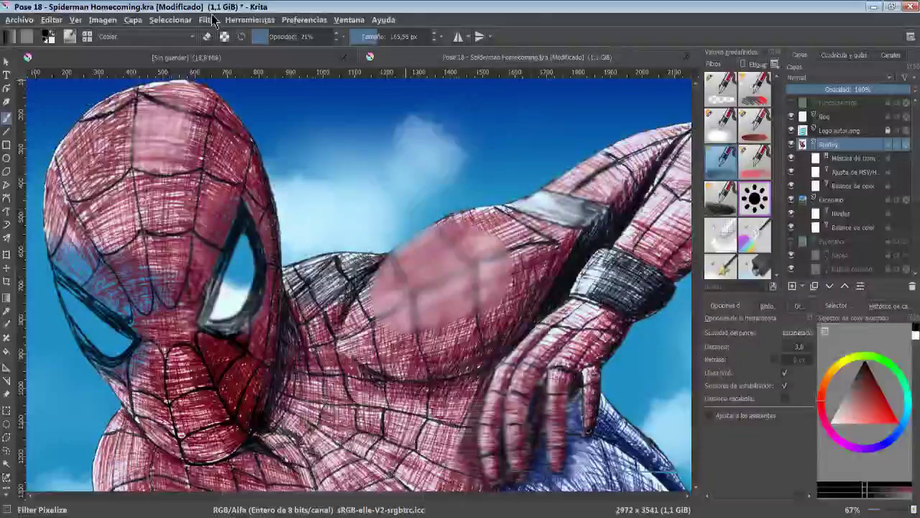
Step: Blend the head-top hatching and the eye's left edge with a soft blender at about 247 px
{"action": "left_click", "coordinate": [728, 169]}
{"action": "left_click", "coordinate": [380, 37]}
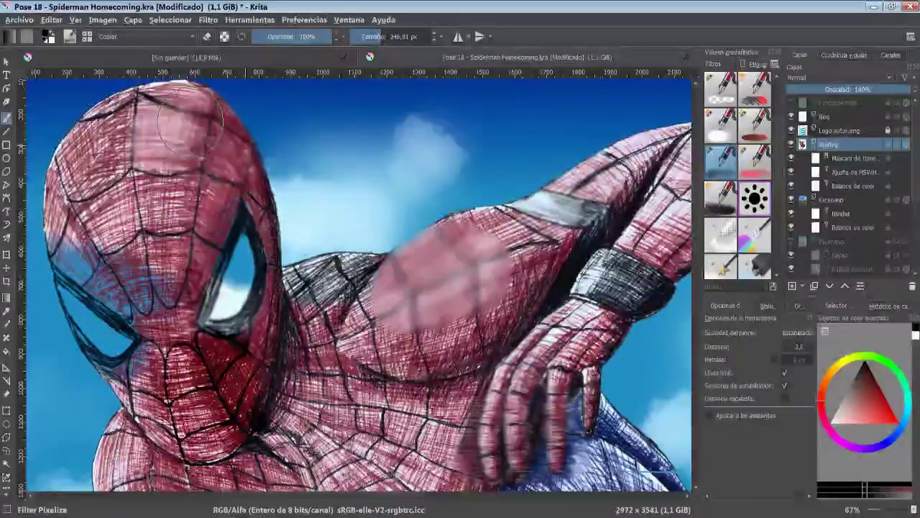
{"action": "left_click_drag", "start_coordinate": [219, 126], "coordinate": [223, 154]}
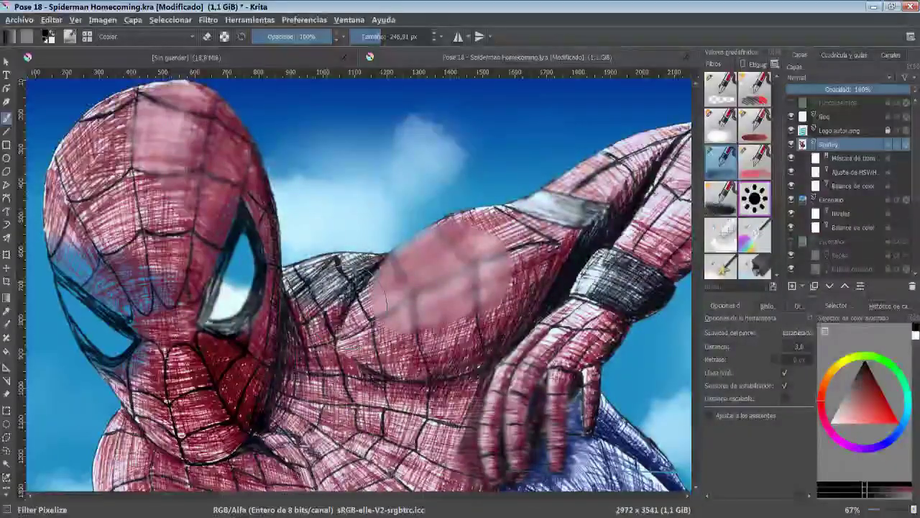
{"action": "left_click_drag", "start_coordinate": [243, 282], "coordinate": [219, 309]}
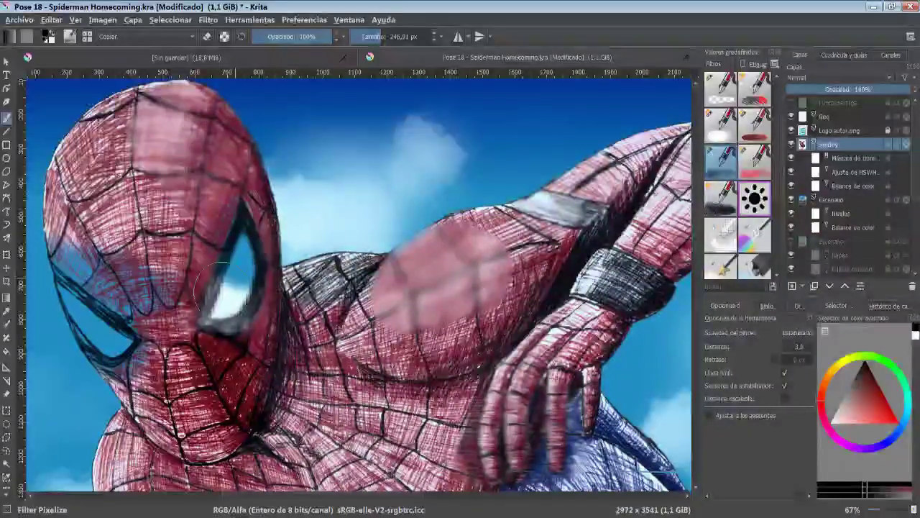
Step: Saturate the lower suit red with the Filter Saturate preset
{"action": "left_click", "coordinate": [754, 173]}
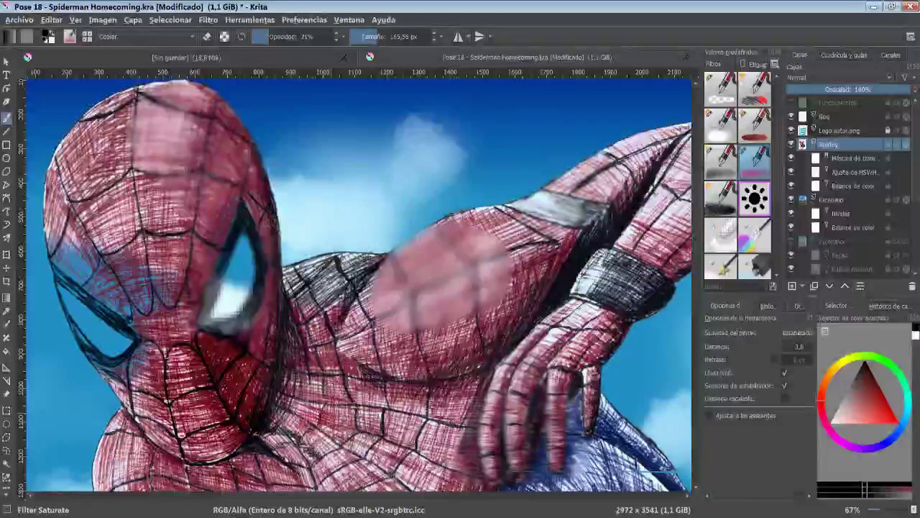
{"action": "left_click_drag", "start_coordinate": [295, 431], "coordinate": [352, 392]}
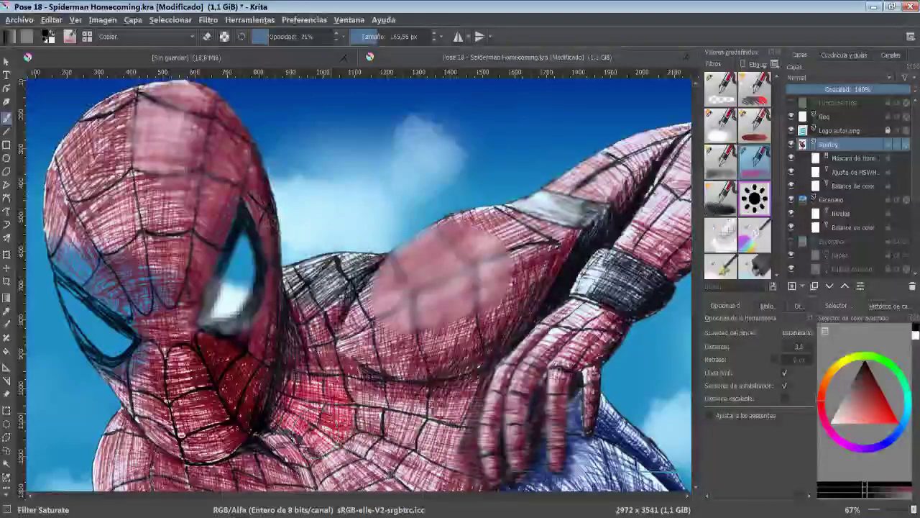
{"action": "left_click_drag", "start_coordinate": [302, 451], "coordinate": [336, 439]}
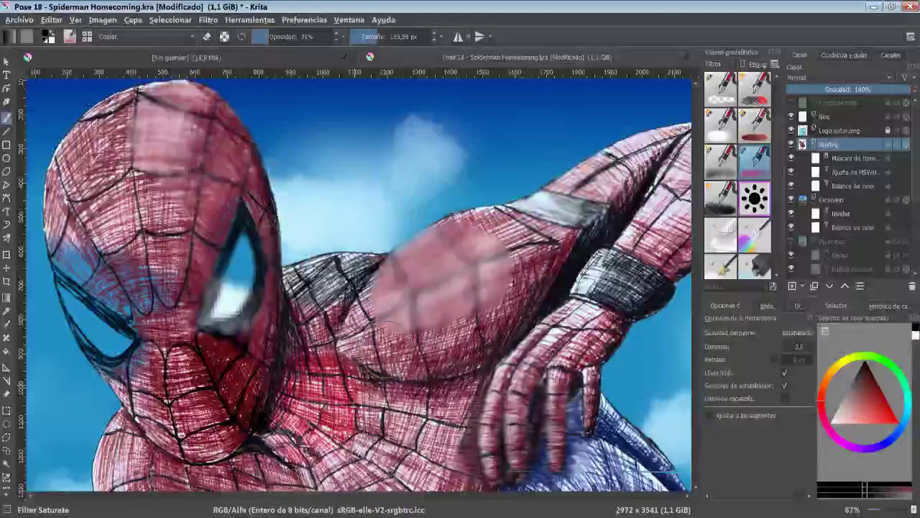
{"action": "left_click", "coordinate": [721, 198]}
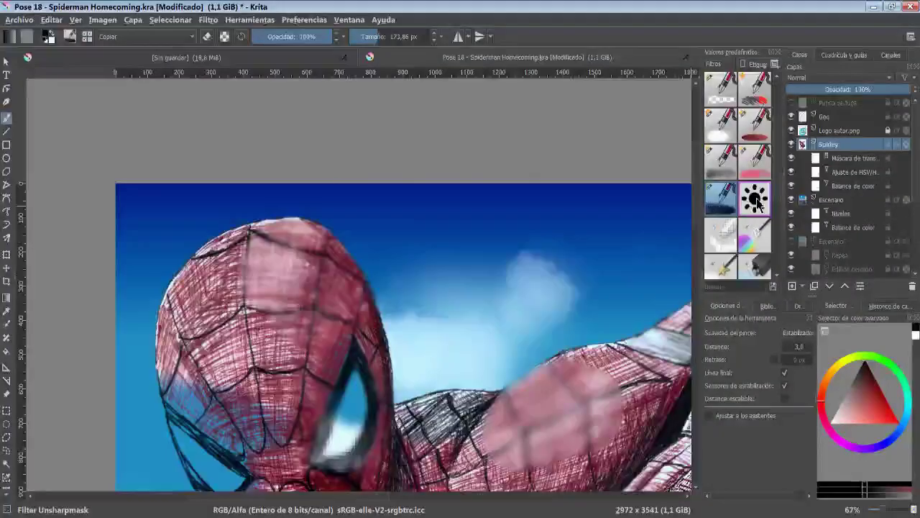
{"action": "left_click", "coordinate": [756, 200]}
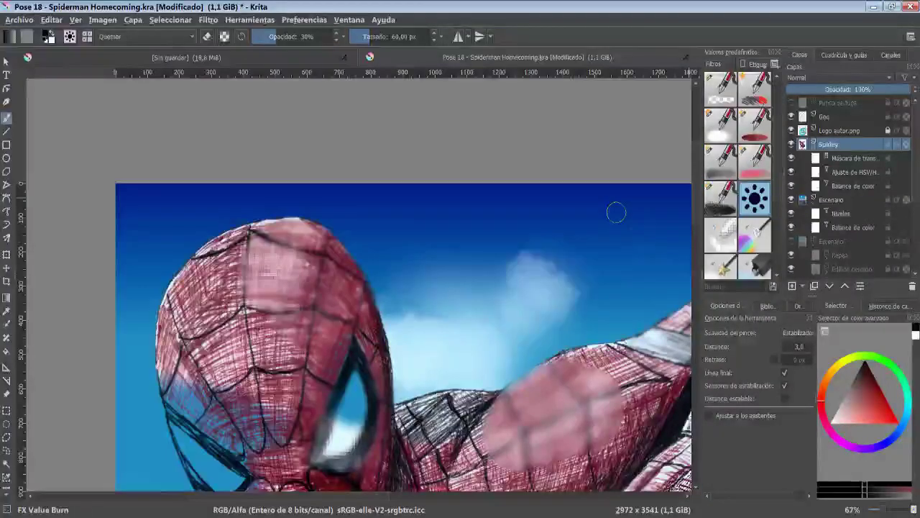
Step: Burn darker shading onto the forehead, head, chest and blue suit with FX Value Burn
{"action": "left_click_drag", "start_coordinate": [266, 242], "coordinate": [253, 272]}
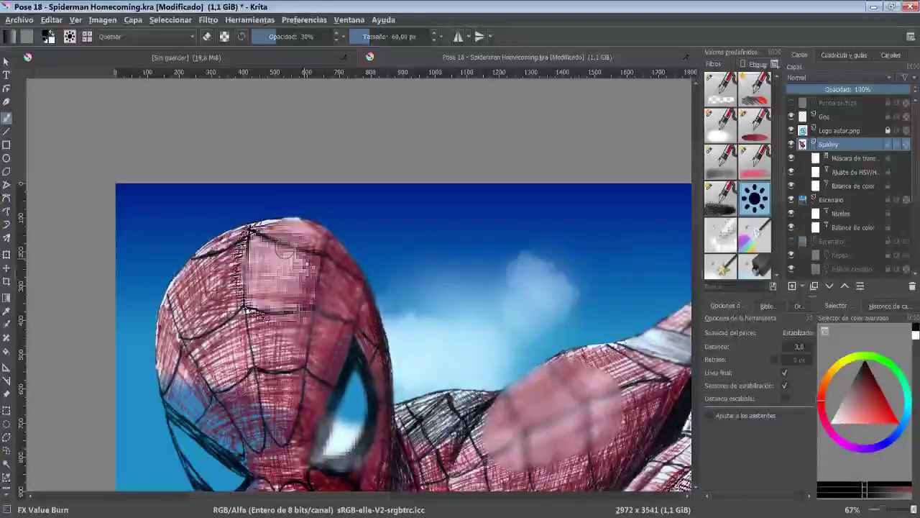
{"action": "left_click_drag", "start_coordinate": [274, 317], "coordinate": [355, 342]}
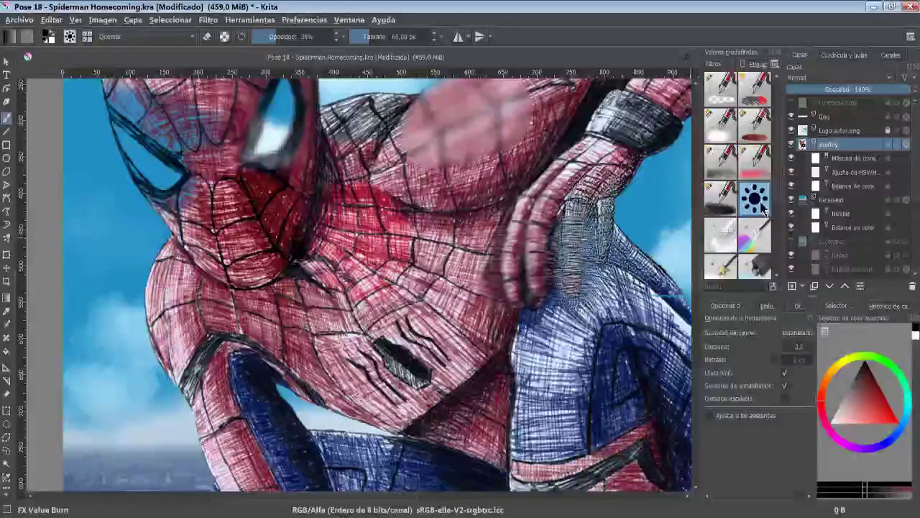
{"action": "mouse_move", "coordinate": [633, 288]}
{"action": "left_mouse_down"}
{"action": "mouse_move", "coordinate": [425, 338]}
{"action": "mouse_move", "coordinate": [406, 352]}
{"action": "mouse_move", "coordinate": [381, 351]}
{"action": "left_mouse_up"}
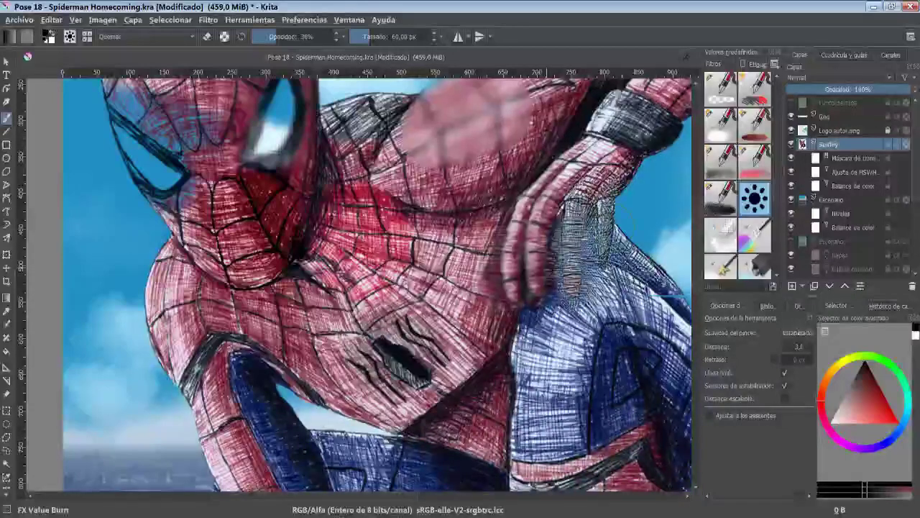
Step: Pixelate a small patch along Spider-Man's left arm edge with Blender Pixelize at about 13 px
{"action": "left_click", "coordinate": [721, 235]}
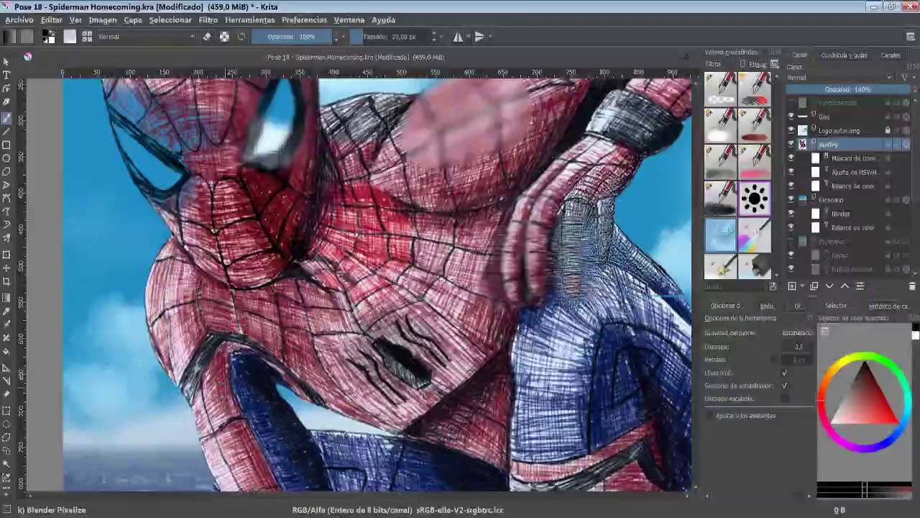
{"action": "mouse_move", "coordinate": [204, 422]}
{"action": "left_mouse_down"}
{"action": "mouse_move", "coordinate": [223, 423]}
{"action": "mouse_move", "coordinate": [231, 401]}
{"action": "left_mouse_up"}
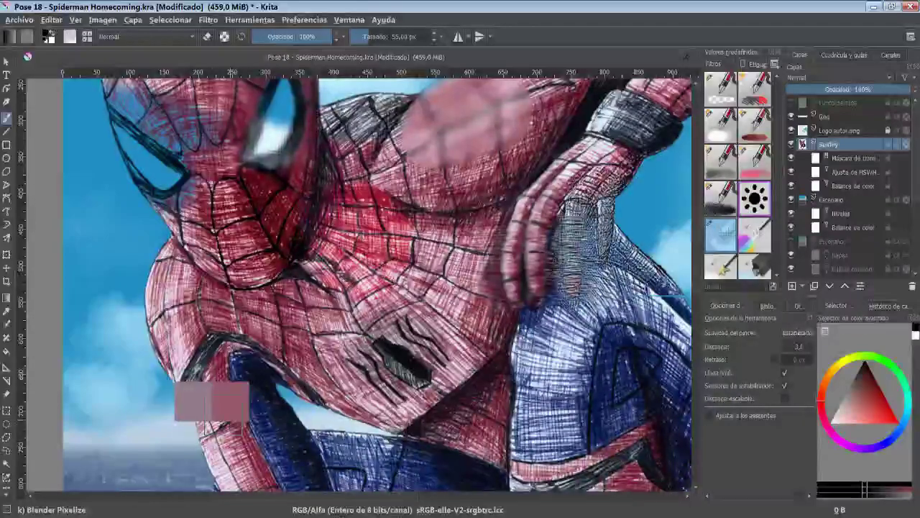
{"action": "left_click_drag", "start_coordinate": [368, 36], "coordinate": [354, 36]}
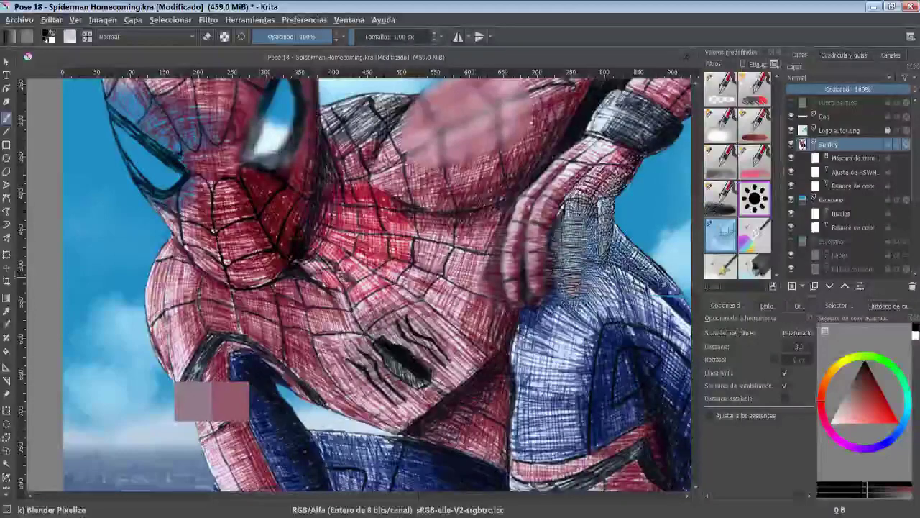
{"action": "key", "text": "bracketright"}
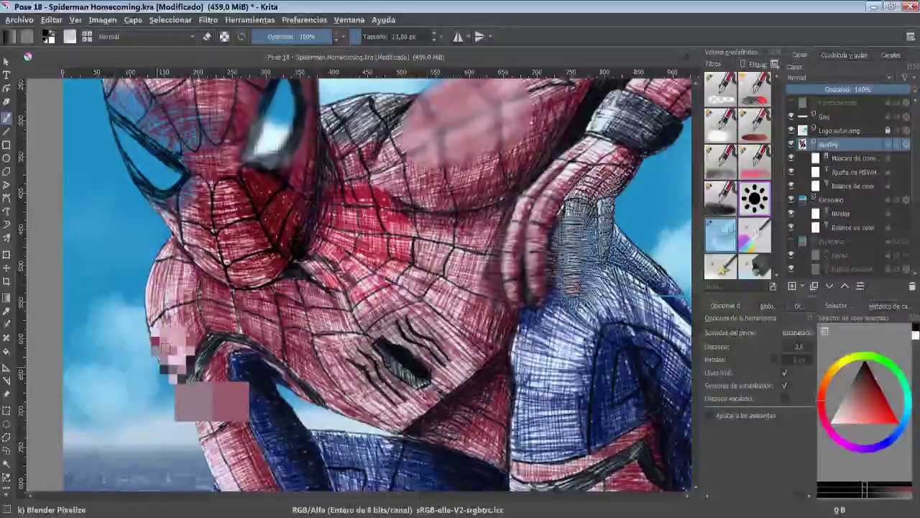
{"action": "mouse_move", "coordinate": [208, 361]}
{"action": "left_mouse_down"}
{"action": "mouse_move", "coordinate": [198, 365]}
{"action": "mouse_move", "coordinate": [154, 337]}
{"action": "left_mouse_up"}
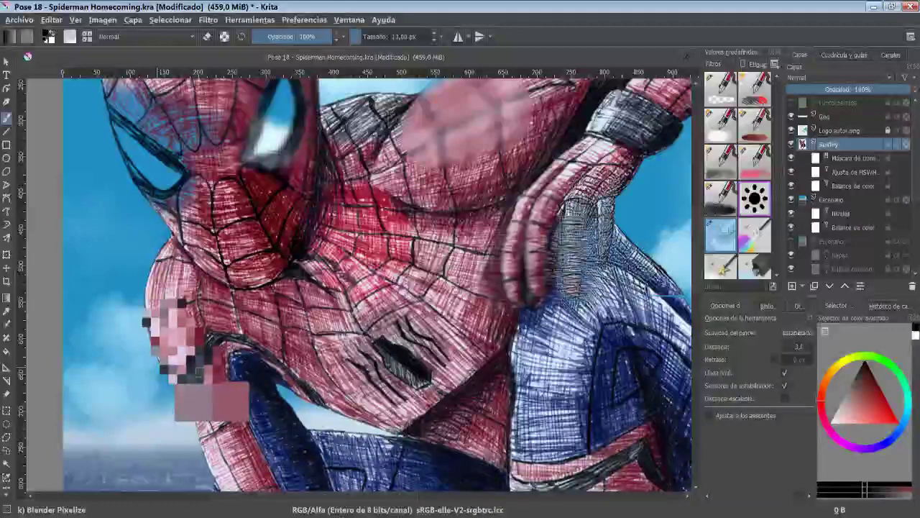
{"action": "left_click_drag", "start_coordinate": [212, 359], "coordinate": [229, 370]}
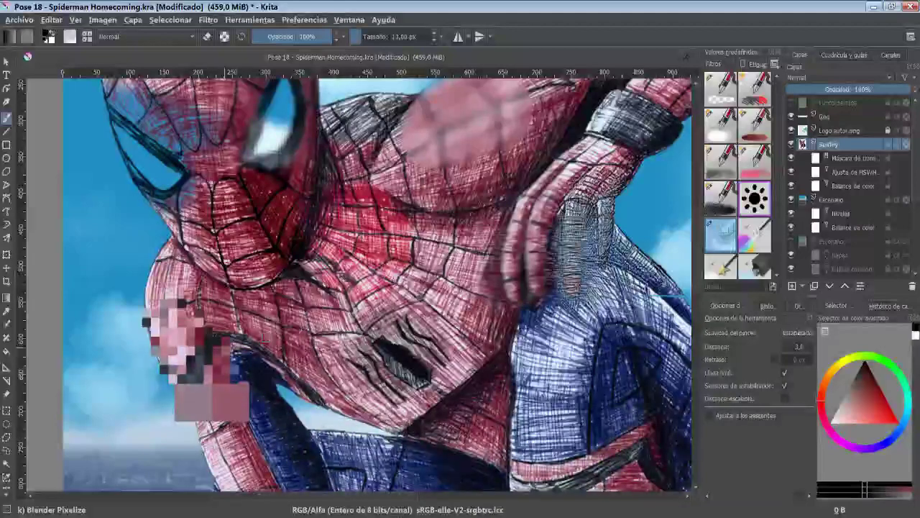
{"action": "scroll", "coordinate": [757, 176], "scroll_direction": "down", "scroll_amount": 2}
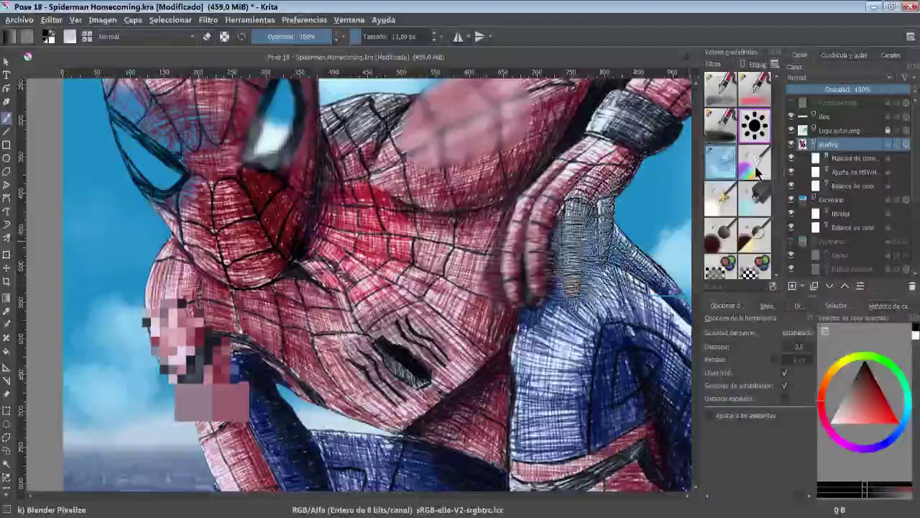
{"action": "left_click", "coordinate": [755, 162]}
Step: Tint the lower-right arm and blue forearm green with a brush shrunk to about 371 px
{"action": "left_click_drag", "start_coordinate": [382, 295], "coordinate": [317, 295]}
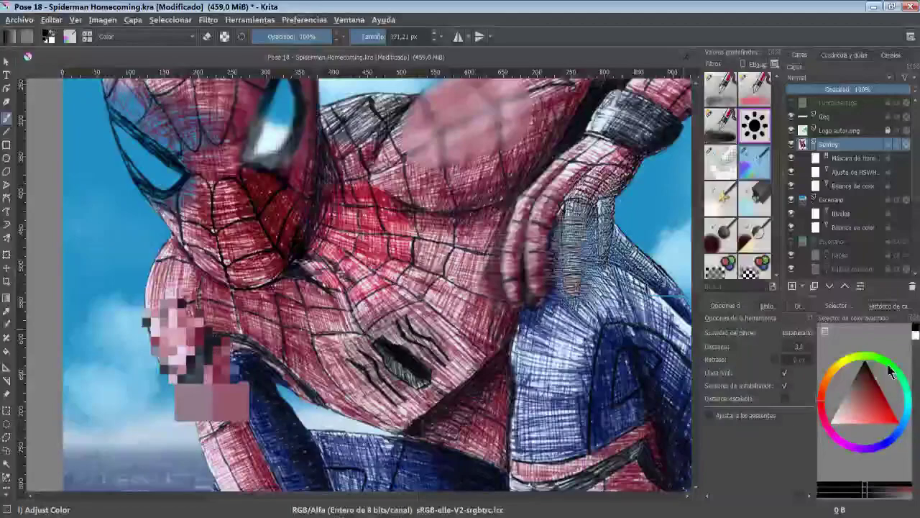
{"action": "left_click_drag", "start_coordinate": [891, 371], "coordinate": [886, 360]}
{"action": "mouse_move", "coordinate": [597, 381]}
{"action": "left_mouse_down"}
{"action": "mouse_move", "coordinate": [557, 342]}
{"action": "mouse_move", "coordinate": [518, 238]}
{"action": "left_mouse_up"}
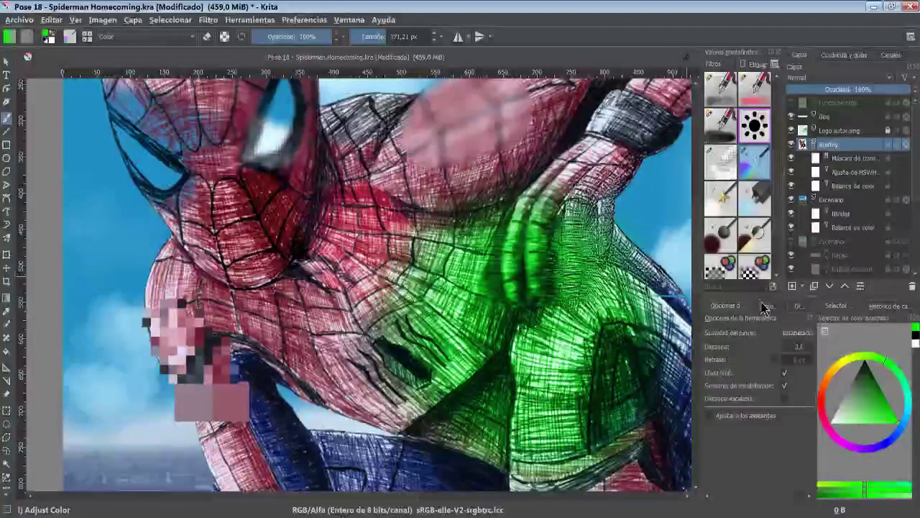
{"action": "left_click", "coordinate": [722, 196]}
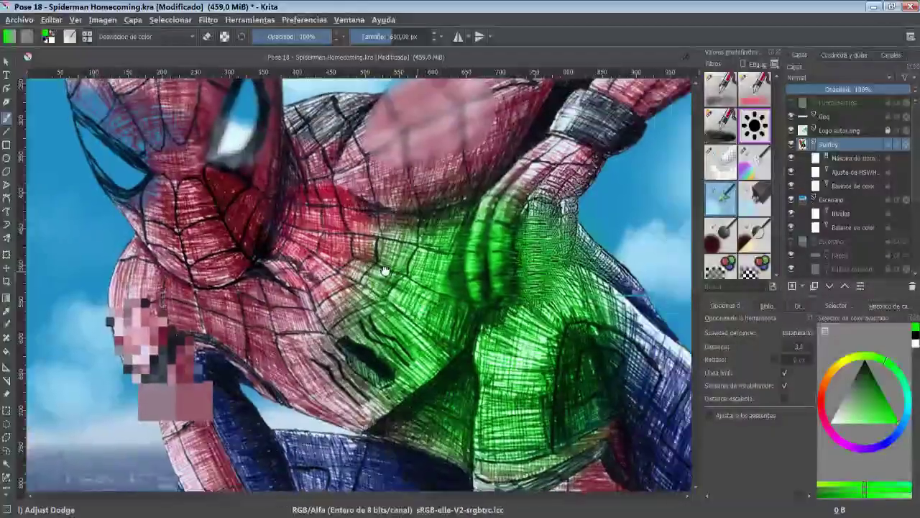
{"action": "left_click_drag", "start_coordinate": [421, 288], "coordinate": [108, 93]}
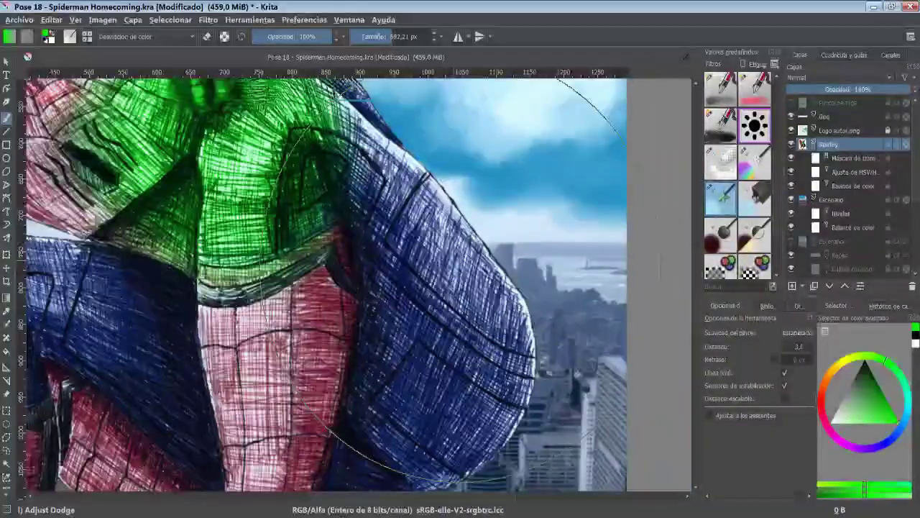
{"action": "mouse_move", "coordinate": [432, 302]}
{"action": "left_mouse_down"}
{"action": "mouse_move", "coordinate": [449, 295]}
{"action": "mouse_move", "coordinate": [525, 344]}
{"action": "left_mouse_up"}
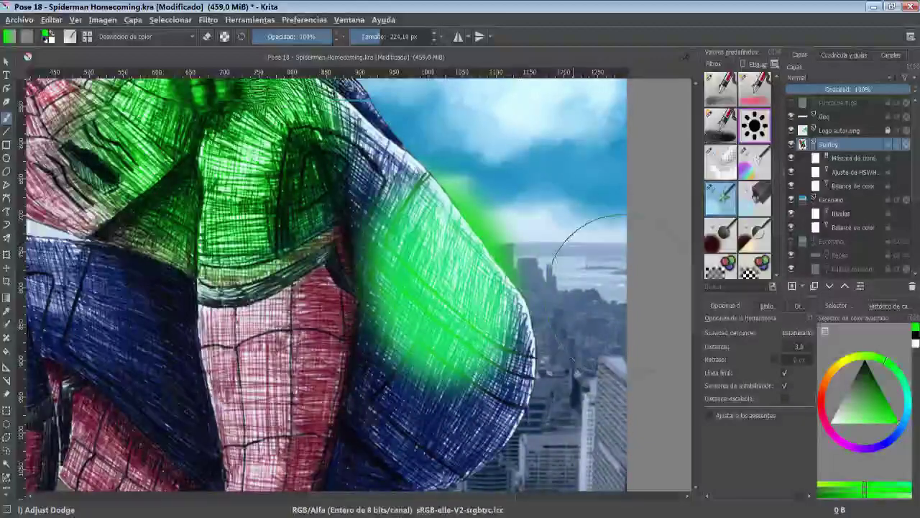
Step: Lighten the red leg with the Adjust Lighten brush at about 268 px and 44% opacity
{"action": "left_click", "coordinate": [755, 198]}
{"action": "left_click_drag", "start_coordinate": [331, 342], "coordinate": [431, 169]}
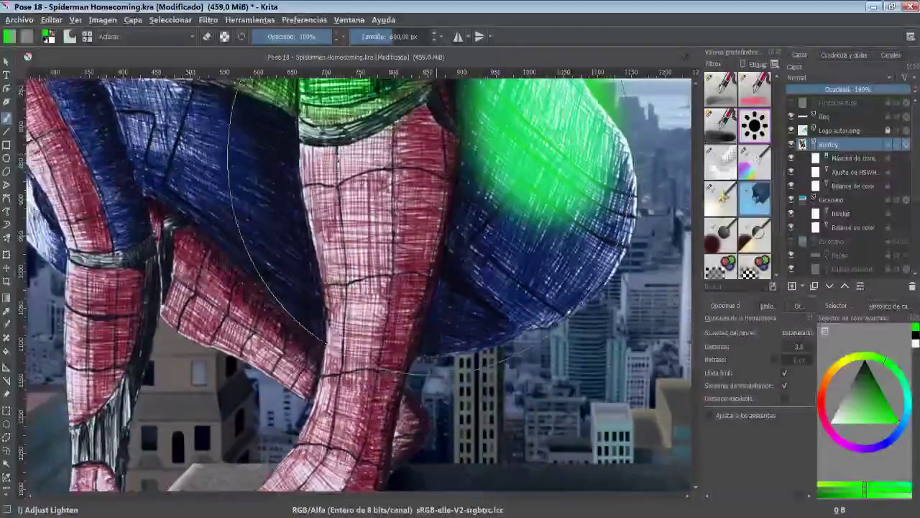
{"action": "left_click", "coordinate": [848, 422]}
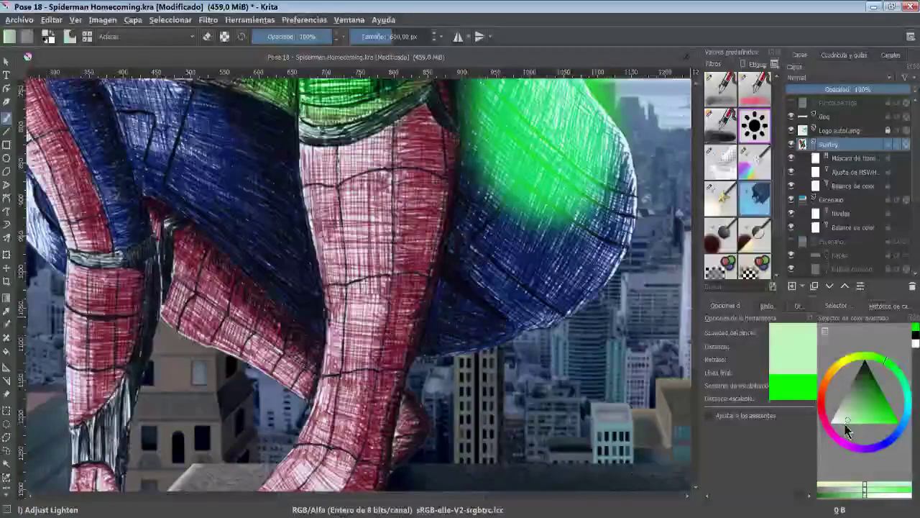
{"action": "left_click_drag", "start_coordinate": [288, 288], "coordinate": [237, 287]}
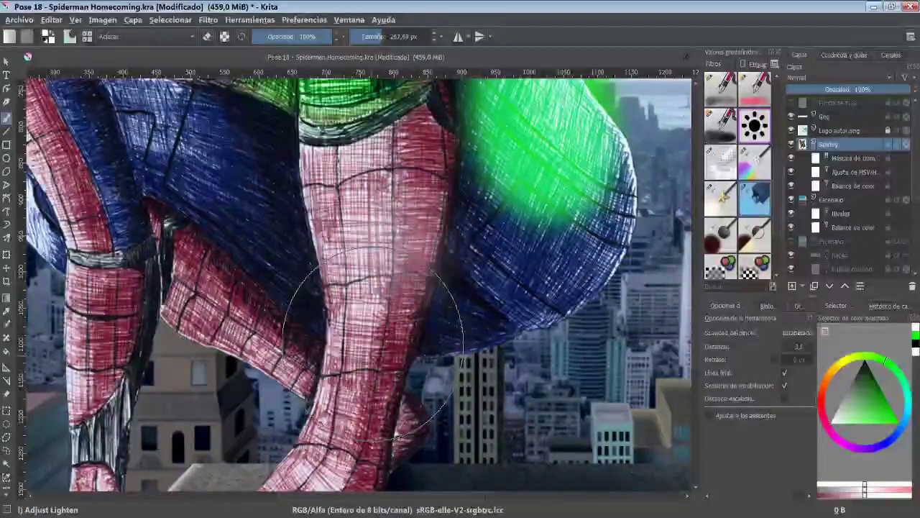
{"action": "left_click_drag", "start_coordinate": [373, 339], "coordinate": [381, 224]}
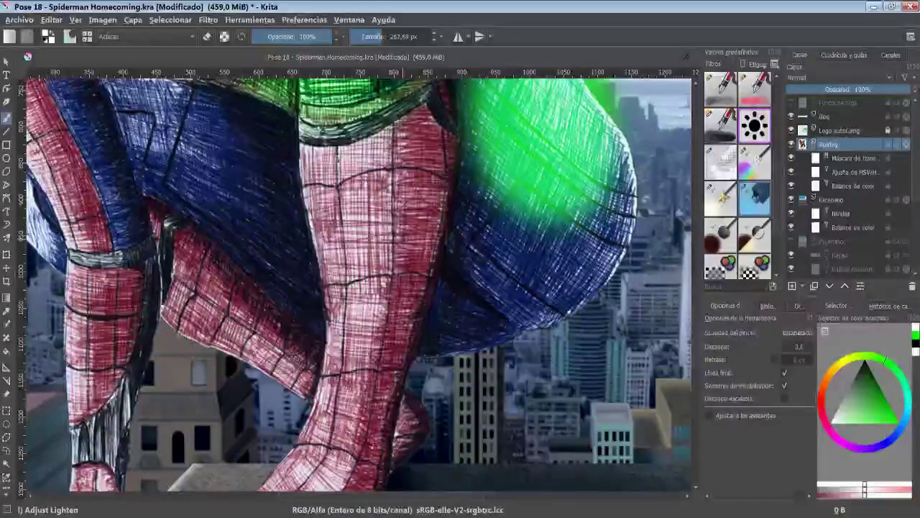
{"action": "key", "text": "i"}
{"action": "key", "text": "i"}
{"action": "key", "text": "i"}
{"action": "key", "text": "i"}
{"action": "key", "text": "i"}
{"action": "key", "text": "i"}
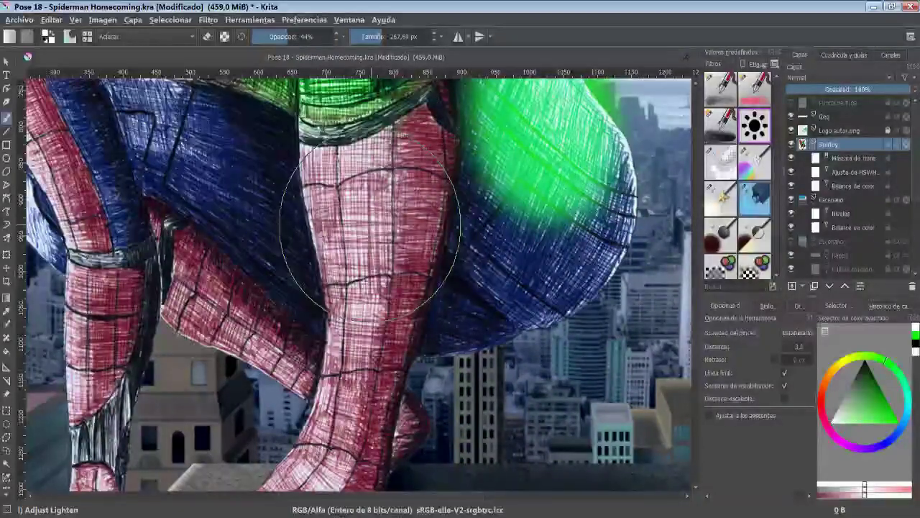
{"action": "left_click_drag", "start_coordinate": [371, 229], "coordinate": [359, 309]}
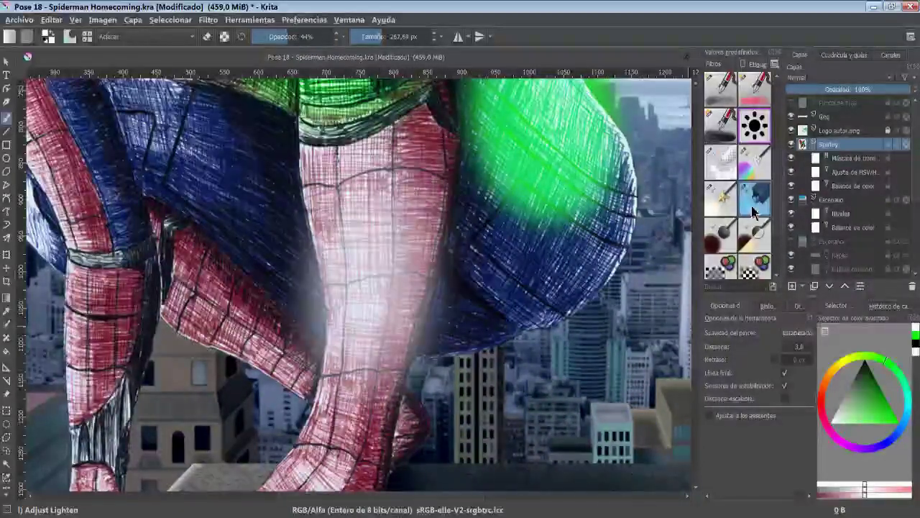
Step: Darken the thigh shadows with the Adjust Multiply brush at about 330 px and 52% opacity
{"action": "left_click", "coordinate": [723, 237]}
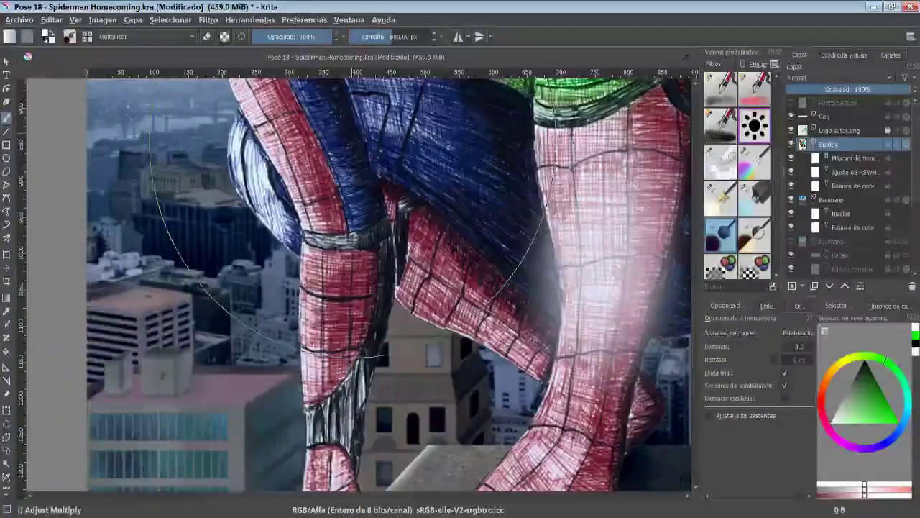
{"action": "left_click_drag", "start_coordinate": [302, 222], "coordinate": [237, 222]}
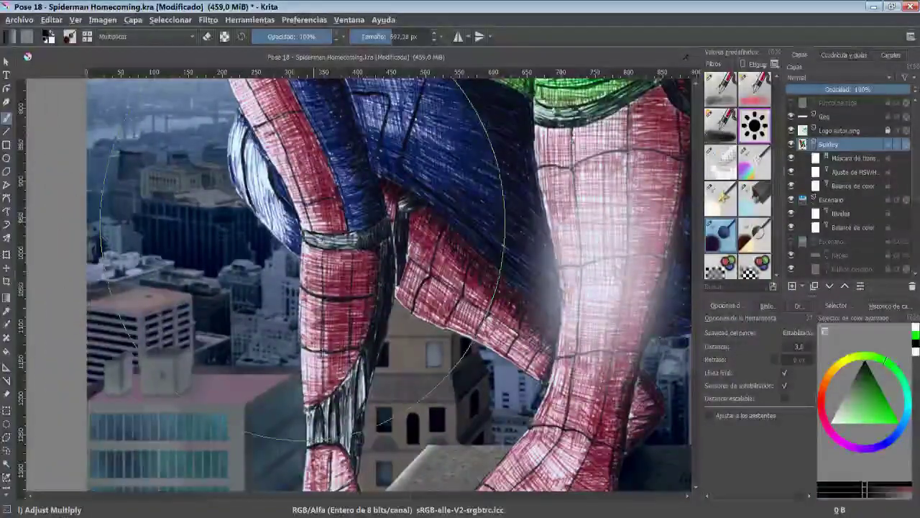
{"action": "left_click_drag", "start_coordinate": [303, 221], "coordinate": [258, 221]}
{"action": "left_click_drag", "start_coordinate": [259, 108], "coordinate": [274, 179]}
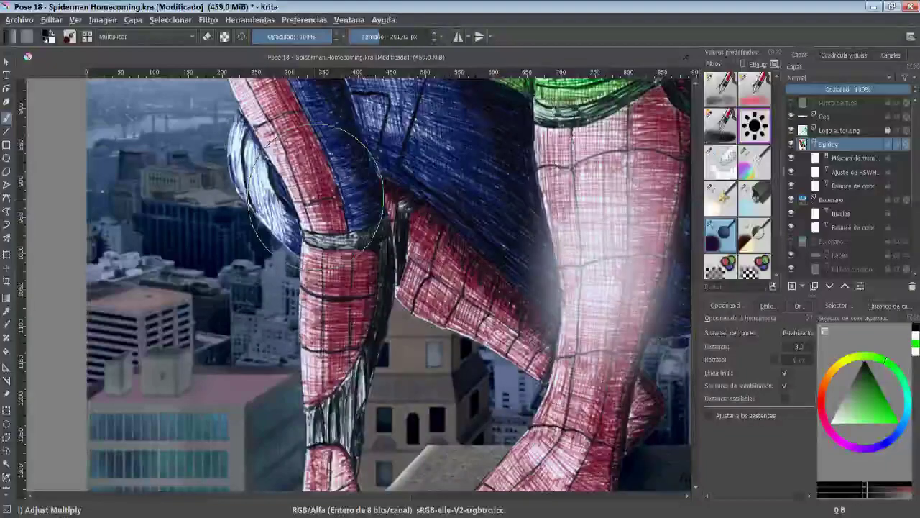
{"action": "left_click_drag", "start_coordinate": [299, 257], "coordinate": [292, 322]}
{"action": "left_click", "coordinate": [301, 36]}
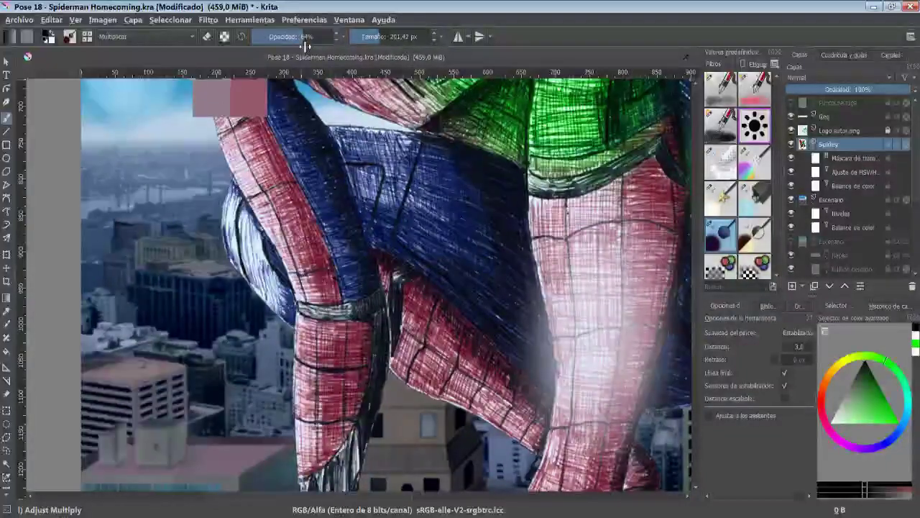
{"action": "left_click_drag", "start_coordinate": [310, 195], "coordinate": [352, 334]}
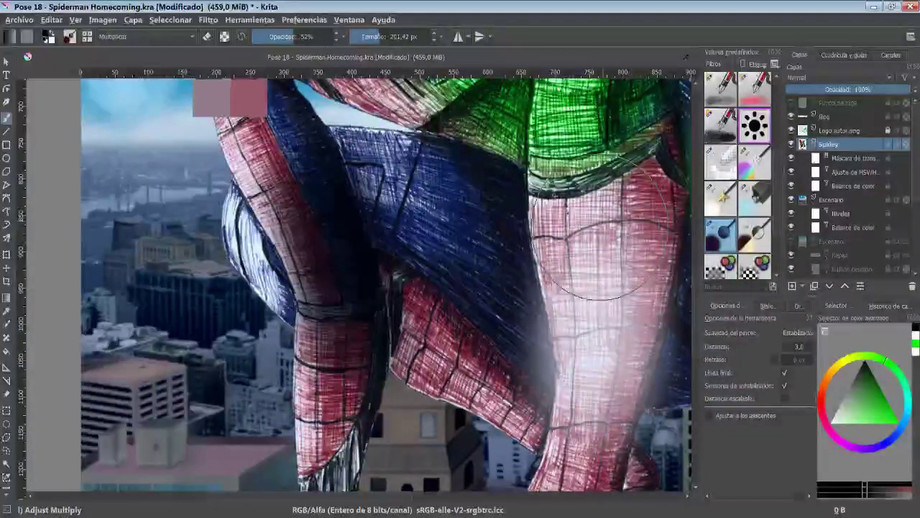
Step: Burn a deep black shadow into the blue area between the legs with Adjust Overlay Burn
{"action": "left_click", "coordinate": [753, 237]}
{"action": "mouse_move", "coordinate": [317, 108]}
{"action": "left_mouse_down"}
{"action": "mouse_move", "coordinate": [373, 257]}
{"action": "mouse_move", "coordinate": [544, 318]}
{"action": "left_mouse_up"}
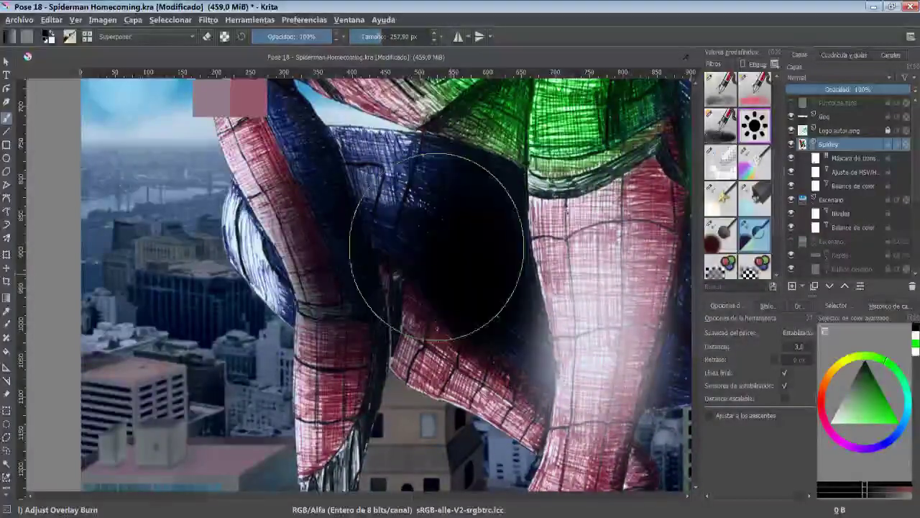
{"action": "scroll", "coordinate": [755, 194], "scroll_direction": "down", "scroll_amount": 1}
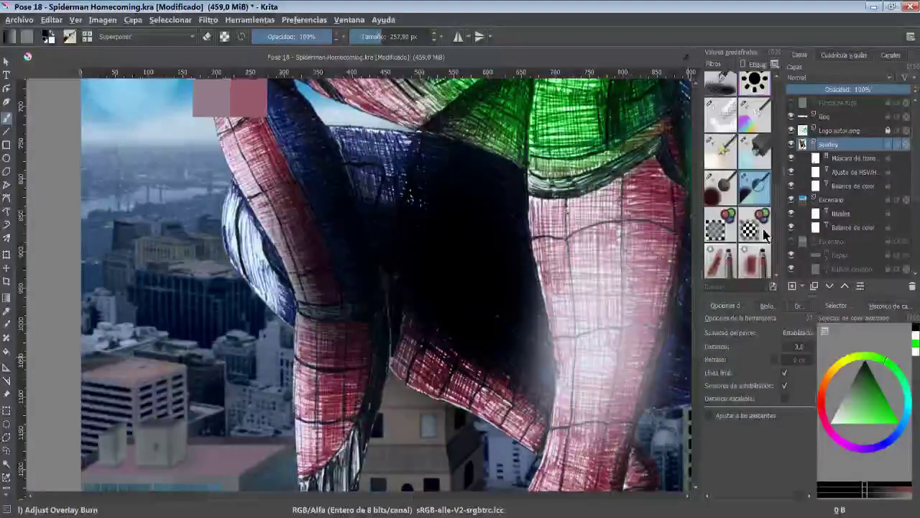
{"action": "left_click", "coordinate": [720, 226]}
Step: Blur the hatching at the right ankle, then sharpen the left shin's hatching with Filter Sharpen at 73%
{"action": "mouse_move", "coordinate": [428, 433]}
{"action": "left_mouse_down"}
{"action": "mouse_move", "coordinate": [315, 303]}
{"action": "mouse_move", "coordinate": [431, 431]}
{"action": "left_mouse_up"}
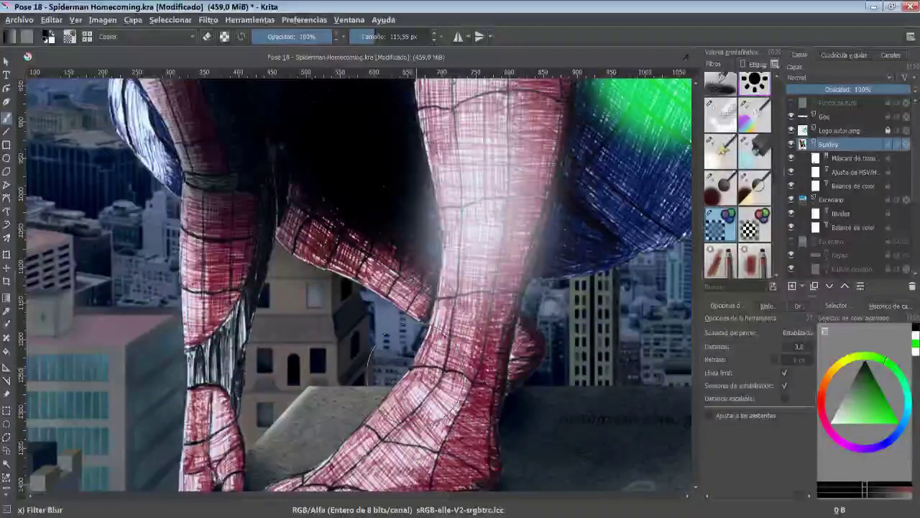
{"action": "left_click_drag", "start_coordinate": [477, 355], "coordinate": [504, 345]}
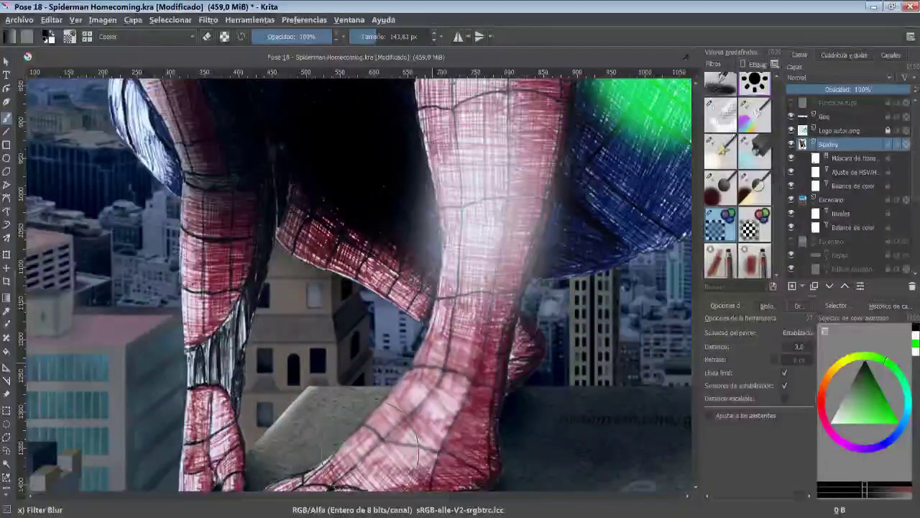
{"action": "left_click", "coordinate": [752, 228]}
{"action": "mouse_move", "coordinate": [216, 446]}
{"action": "left_mouse_down"}
{"action": "mouse_move", "coordinate": [208, 467]}
{"action": "mouse_move", "coordinate": [216, 374]}
{"action": "mouse_move", "coordinate": [208, 432]}
{"action": "mouse_move", "coordinate": [183, 349]}
{"action": "mouse_move", "coordinate": [186, 419]}
{"action": "left_mouse_up"}
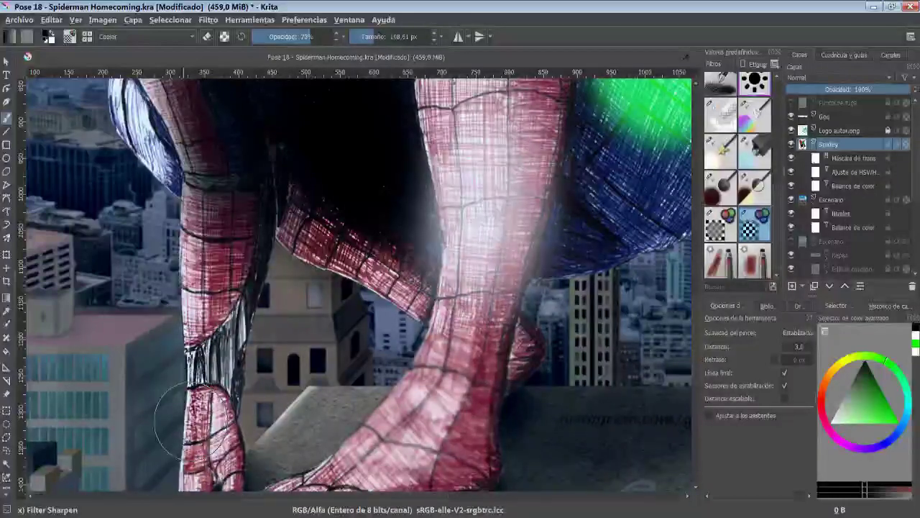
{"action": "left_click_drag", "start_coordinate": [237, 331], "coordinate": [234, 381]}
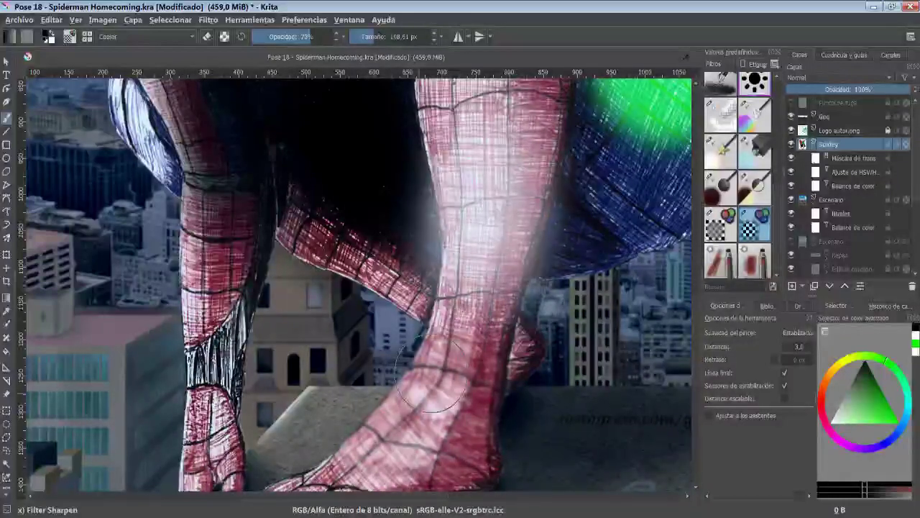
{"action": "left_click_drag", "start_coordinate": [233, 349], "coordinate": [230, 381]}
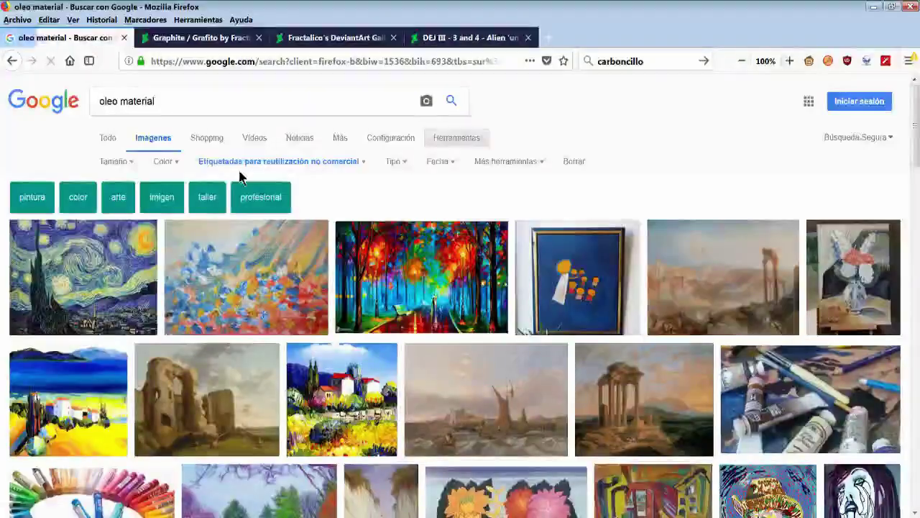
Step: Scroll through the Google Images results for 'oleo material' as oil-painting references
{"action": "scroll", "coordinate": [241, 176], "scroll_direction": "down", "scroll_amount": 2}
{"action": "scroll", "coordinate": [244, 174], "scroll_direction": "down", "scroll_amount": 2}
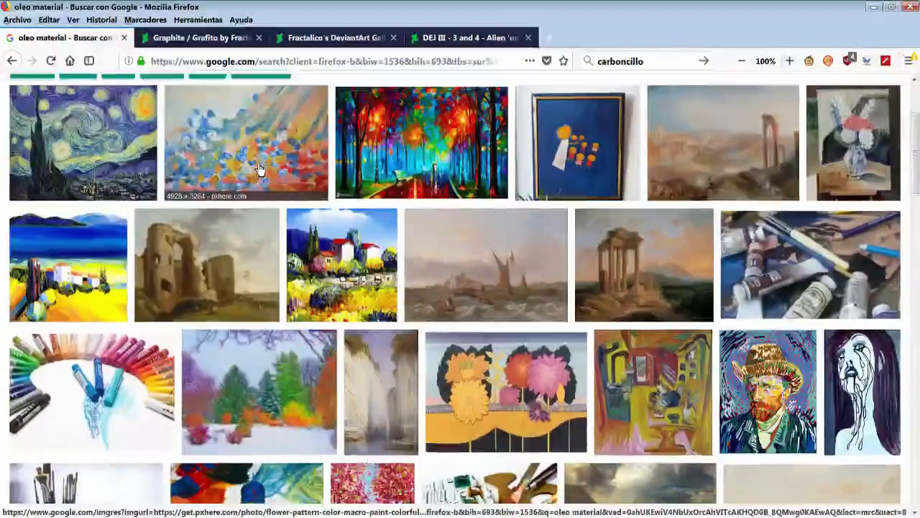
{"action": "scroll", "coordinate": [256, 171], "scroll_direction": "up", "scroll_amount": 2}
{"action": "scroll", "coordinate": [259, 169], "scroll_direction": "up", "scroll_amount": 2}
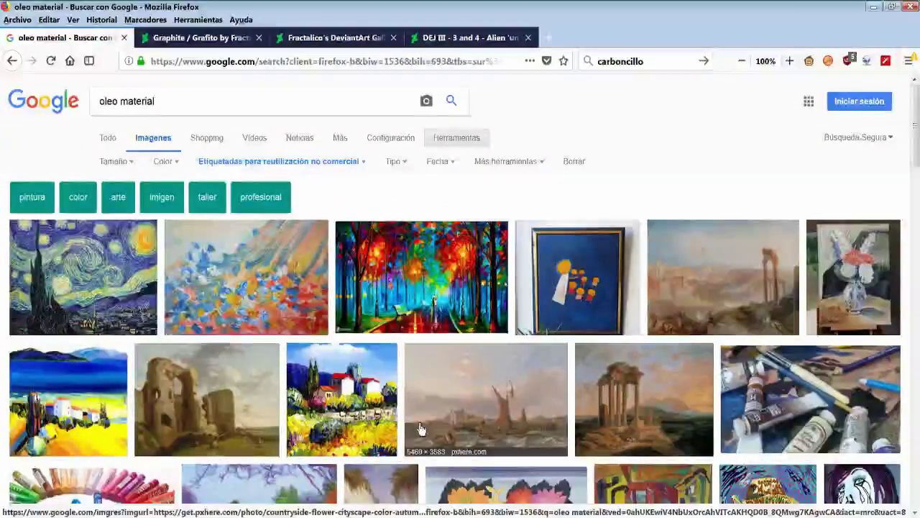
{"action": "key", "text": "alt+Tab"}
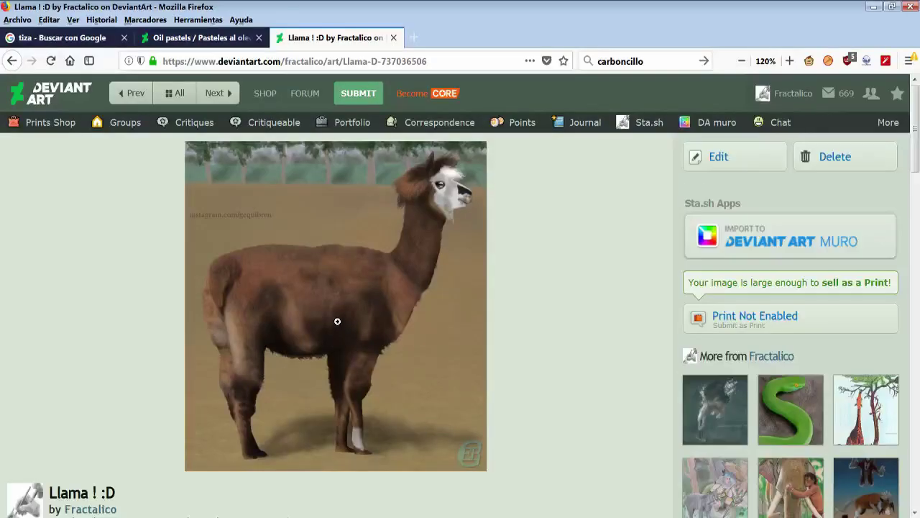
Step: Open the 'Llama ! :D' painting at full size and scroll over its body, legs and head
{"action": "left_click", "coordinate": [353, 287]}
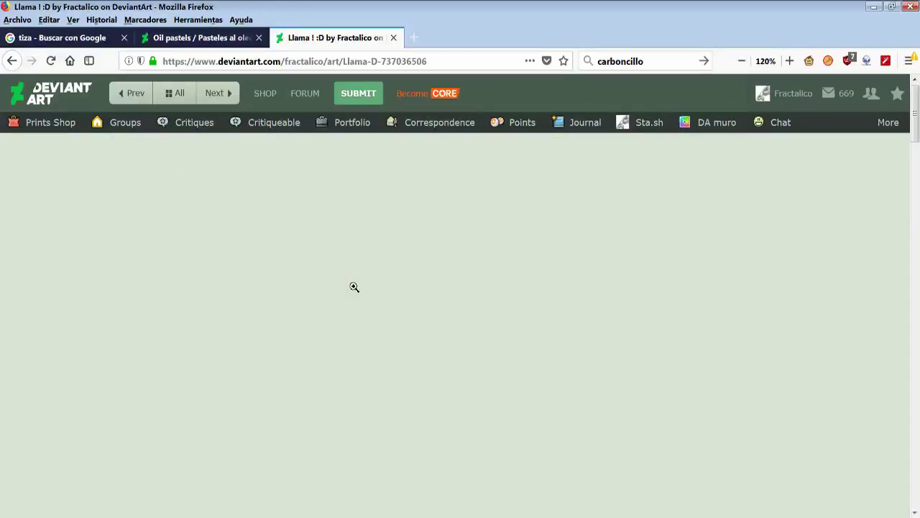
{"action": "scroll", "coordinate": [349, 284], "scroll_direction": "down", "scroll_amount": 5}
{"action": "scroll", "coordinate": [195, 186], "scroll_direction": "down", "scroll_amount": 3}
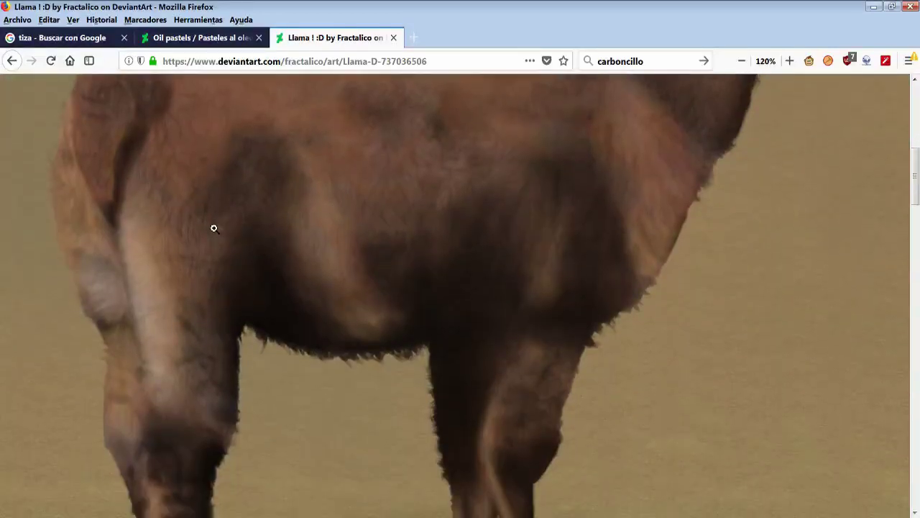
{"action": "scroll", "coordinate": [417, 277], "scroll_direction": "down", "scroll_amount": 4}
{"action": "scroll", "coordinate": [545, 323], "scroll_direction": "up", "scroll_amount": 2}
{"action": "scroll", "coordinate": [538, 300], "scroll_direction": "up", "scroll_amount": 1}
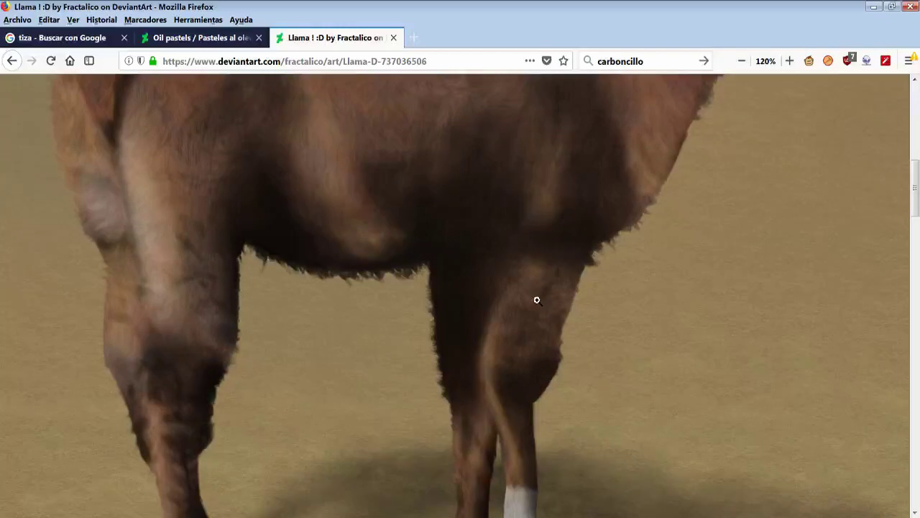
{"action": "scroll", "coordinate": [561, 297], "scroll_direction": "up", "scroll_amount": 3}
{"action": "scroll", "coordinate": [584, 292], "scroll_direction": "up", "scroll_amount": 2}
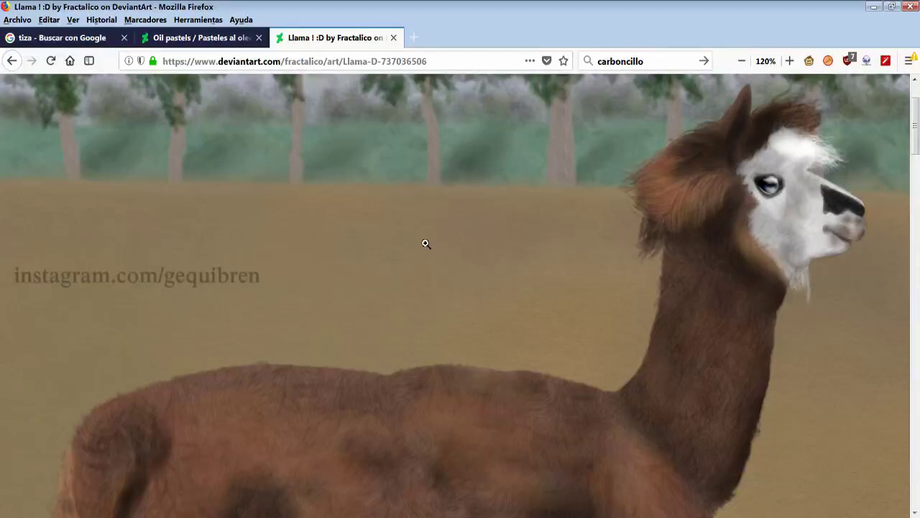
{"action": "scroll", "coordinate": [405, 223], "scroll_direction": "up", "scroll_amount": 2}
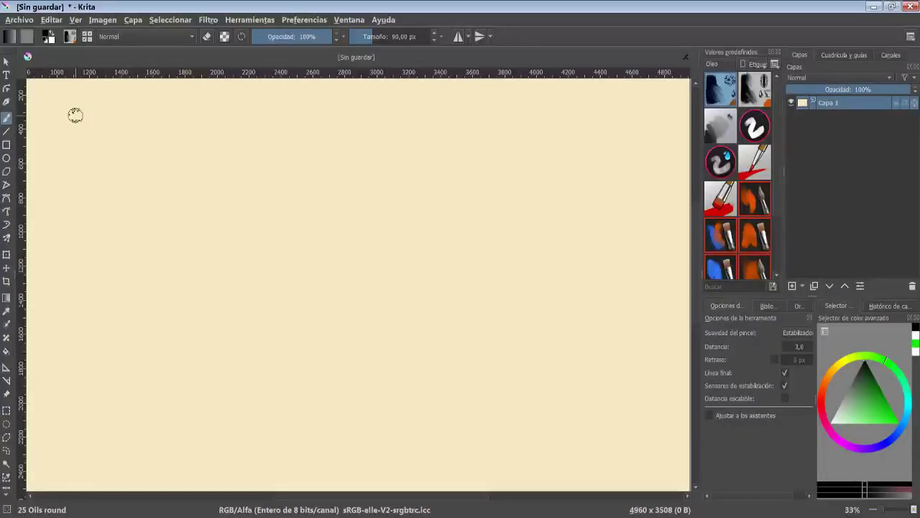
Step: Paint four black test strokes and a tall block with a second oil preset across the top row
{"action": "left_click_drag", "start_coordinate": [75, 115], "coordinate": [95, 277]}
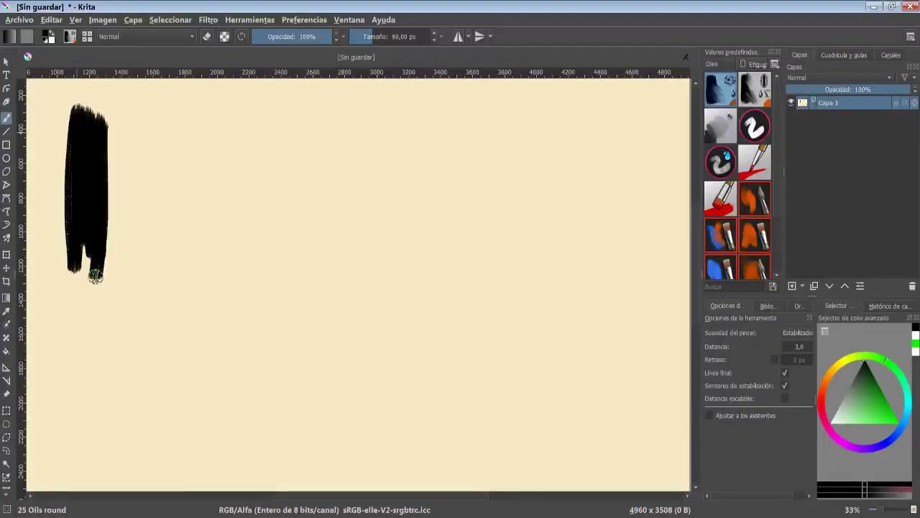
{"action": "left_click_drag", "start_coordinate": [151, 108], "coordinate": [159, 295]}
{"action": "left_click_drag", "start_coordinate": [185, 129], "coordinate": [191, 291]}
{"action": "left_click_drag", "start_coordinate": [262, 104], "coordinate": [248, 295]}
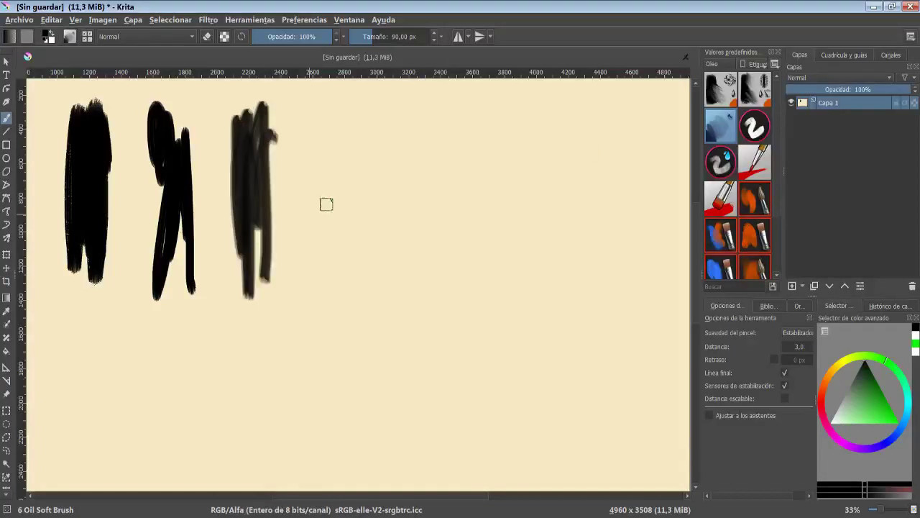
{"action": "left_click", "coordinate": [754, 126]}
{"action": "left_click_drag", "start_coordinate": [328, 119], "coordinate": [329, 178]}
{"action": "left_click_drag", "start_coordinate": [331, 213], "coordinate": [342, 284]}
Step: Test more oil presets including Oil Blender Dry and Oil Bristle, adding a tall soft second-row stroke
{"action": "left_click", "coordinate": [722, 162]}
{"action": "left_click_drag", "start_coordinate": [432, 117], "coordinate": [426, 305]}
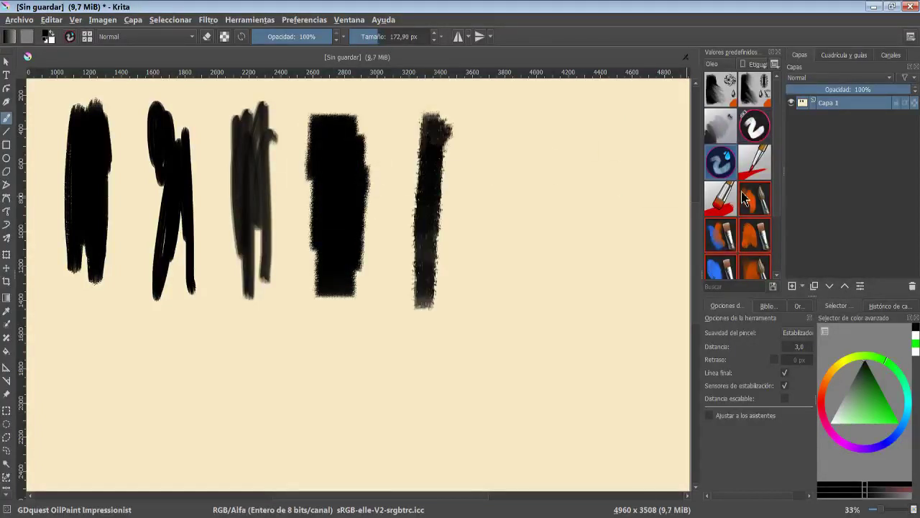
{"action": "left_click", "coordinate": [754, 162]}
{"action": "mouse_move", "coordinate": [496, 104]}
{"action": "left_mouse_down"}
{"action": "mouse_move", "coordinate": [515, 131]}
{"action": "mouse_move", "coordinate": [530, 94]}
{"action": "mouse_move", "coordinate": [582, 302]}
{"action": "left_mouse_up"}
{"action": "left_click", "coordinate": [754, 197]}
{"action": "left_click", "coordinate": [722, 234]}
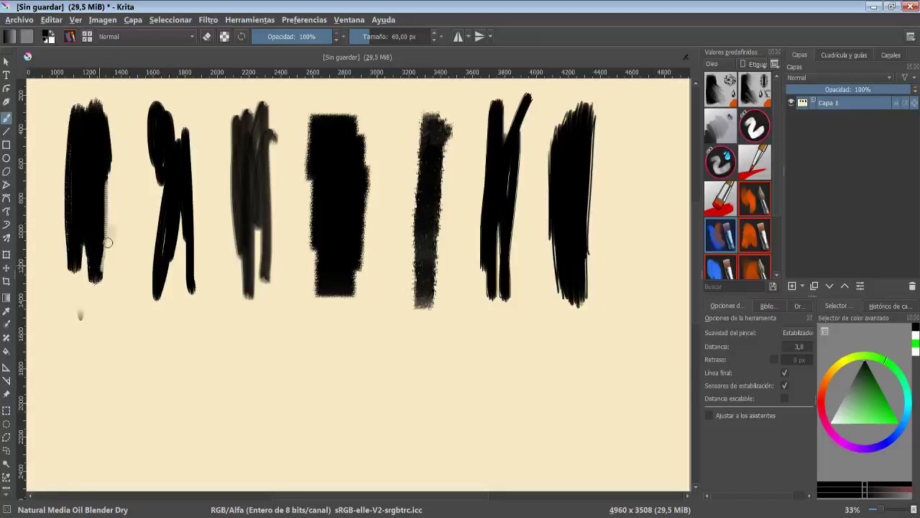
{"action": "scroll", "coordinate": [770, 209], "scroll_direction": "down", "scroll_amount": 1}
{"action": "left_click", "coordinate": [766, 205]}
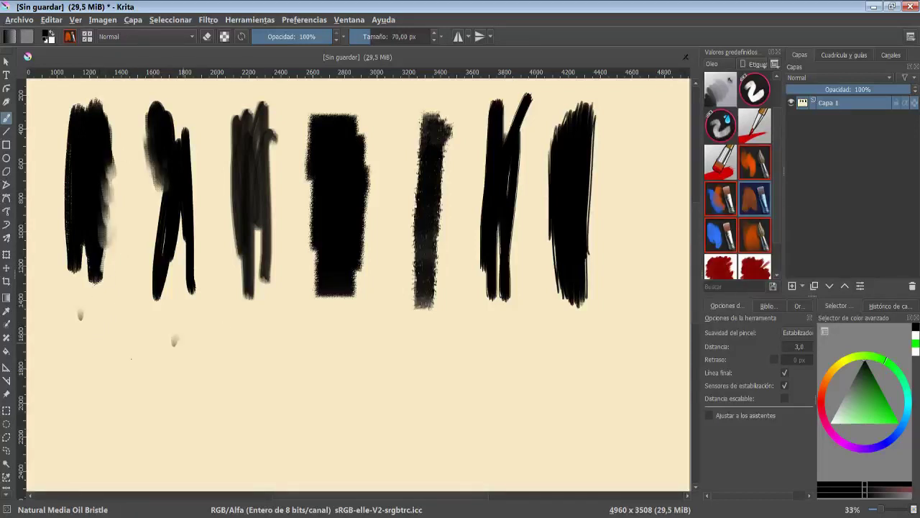
{"action": "left_click", "coordinate": [743, 243]}
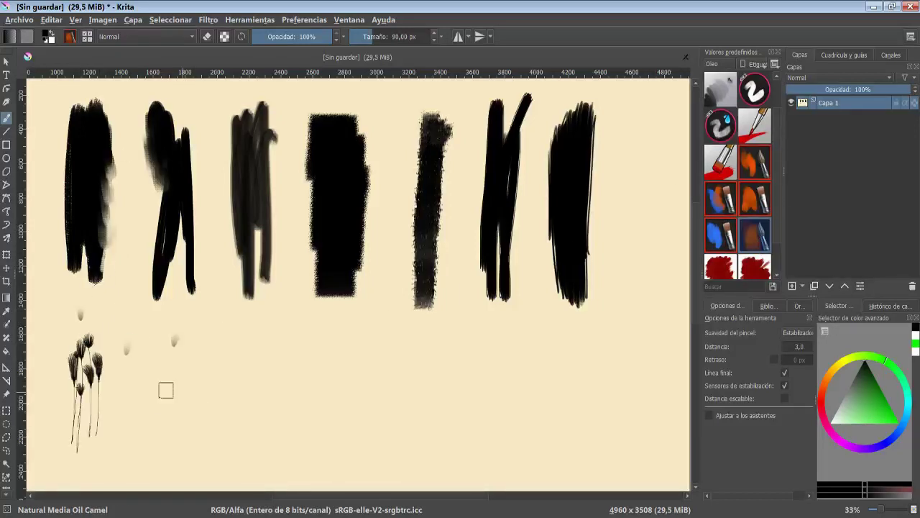
{"action": "left_click_drag", "start_coordinate": [180, 317], "coordinate": [194, 460]}
Step: Try the Oil 01 and Oil 02 presets, then filter the preset list by the Pastel-tiza tag
{"action": "scroll", "coordinate": [741, 216], "scroll_direction": "down", "scroll_amount": 1}
{"action": "left_click", "coordinate": [721, 261]}
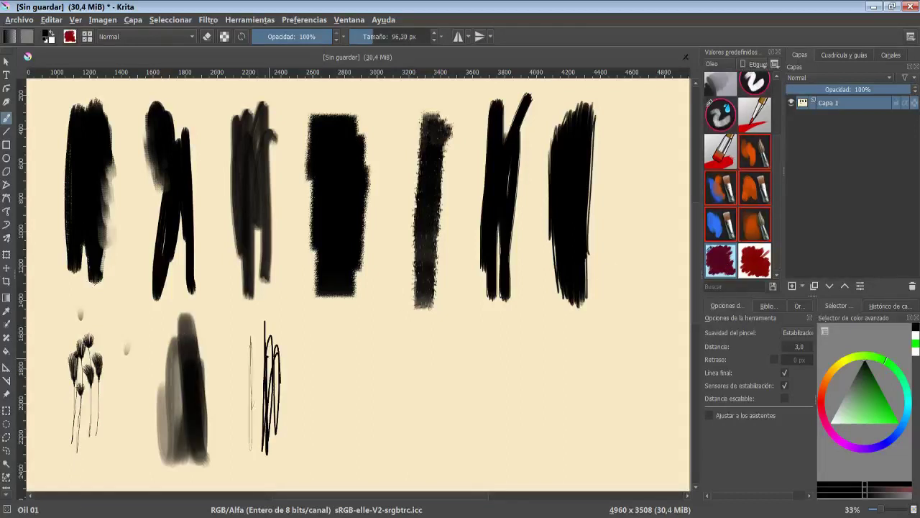
{"action": "left_click", "coordinate": [754, 265]}
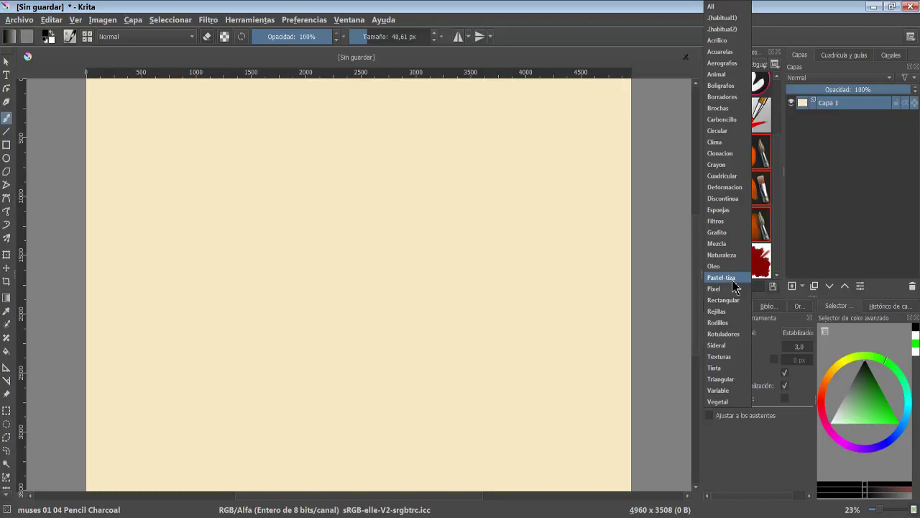
{"action": "left_click", "coordinate": [722, 271]}
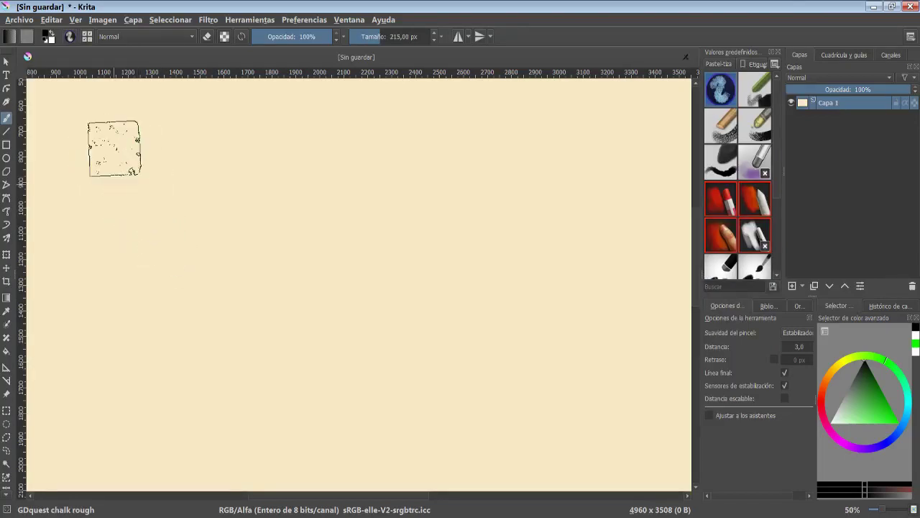
Step: Paint a dark chalk test stroke, then browse the Google Images 'tiza' chalk reference photos
{"action": "left_click_drag", "start_coordinate": [98, 126], "coordinate": [86, 266]}
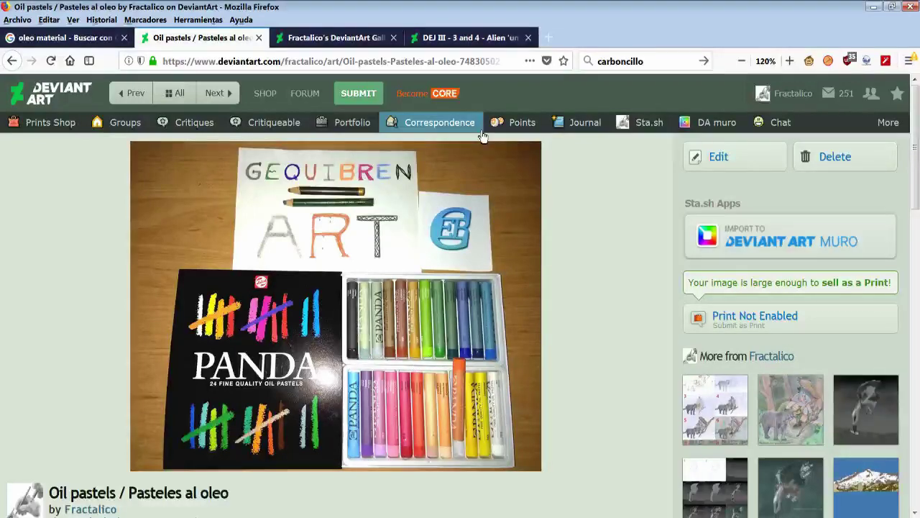
{"action": "left_click", "coordinate": [87, 38]}
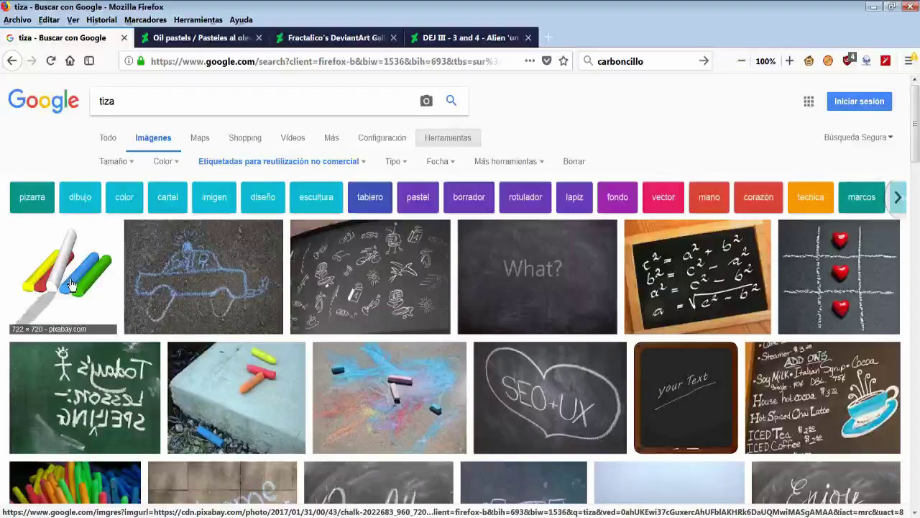
{"action": "scroll", "coordinate": [457, 334], "scroll_direction": "down", "scroll_amount": 5}
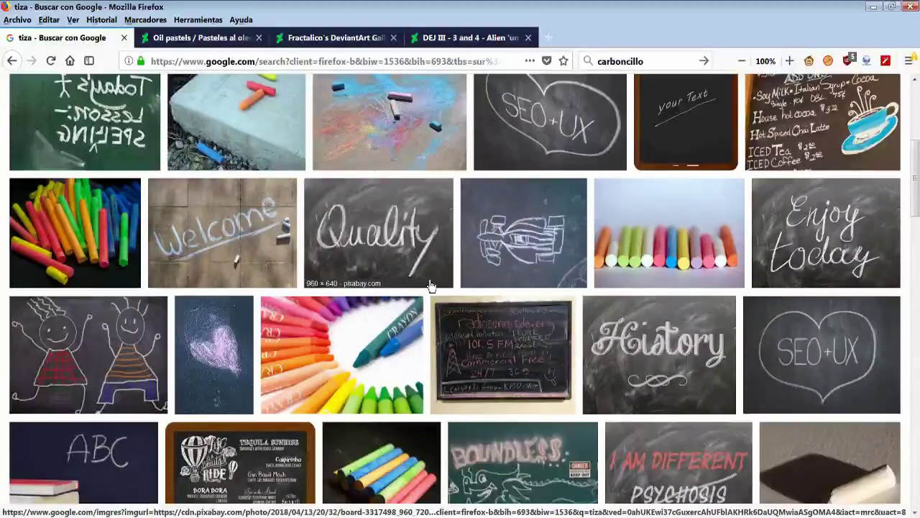
{"action": "scroll", "coordinate": [364, 340], "scroll_direction": "up", "scroll_amount": 5}
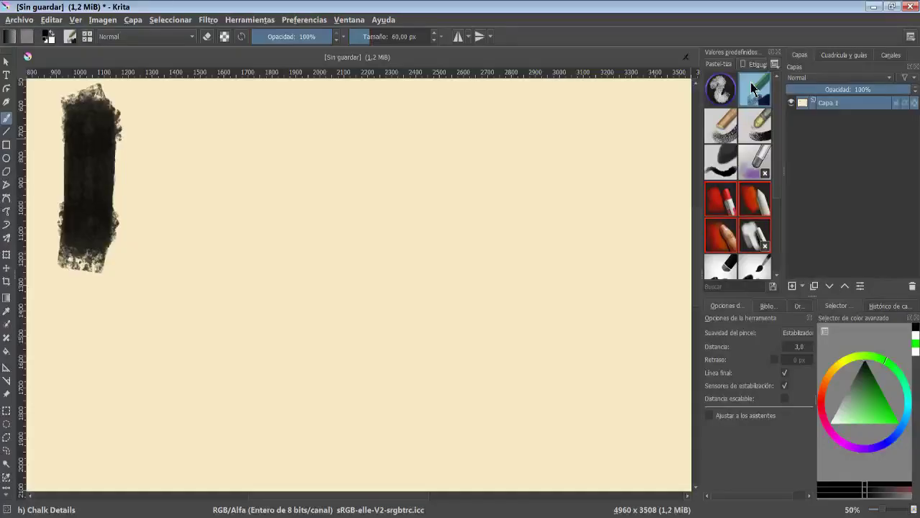
Step: Paint top-row strokes with Chalk Grainy, Chalk Soft, Jackpack Basic Chalk and muses Oilpastel presets
{"action": "left_click_drag", "start_coordinate": [180, 131], "coordinate": [171, 267]}
{"action": "left_click_drag", "start_coordinate": [172, 98], "coordinate": [188, 180]}
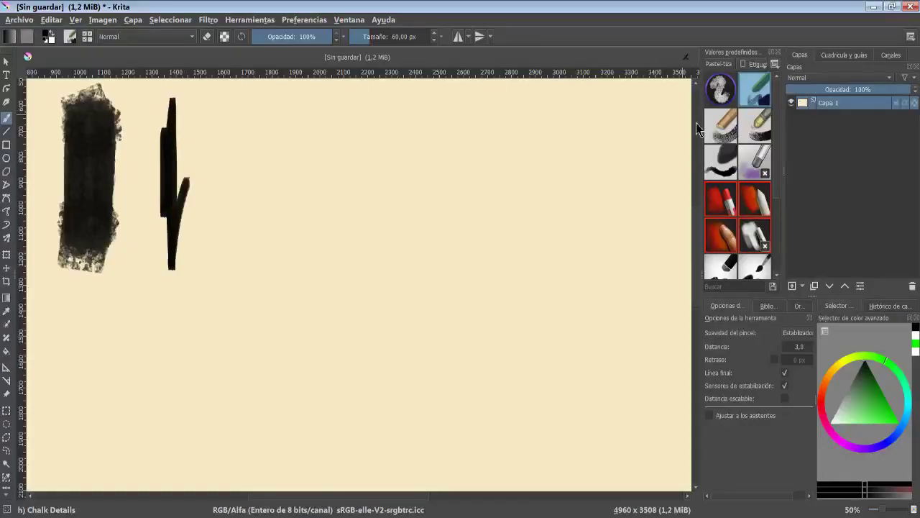
{"action": "left_click", "coordinate": [720, 125]}
{"action": "left_click_drag", "start_coordinate": [219, 117], "coordinate": [269, 216]}
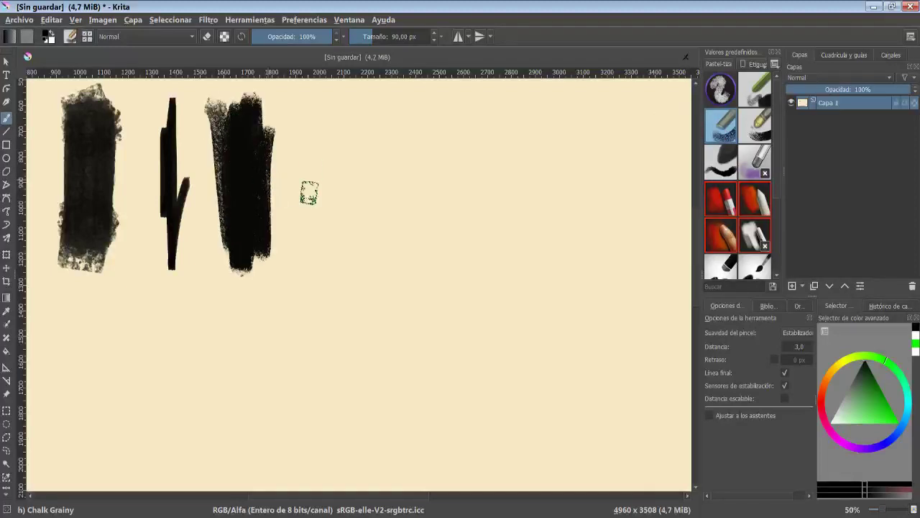
{"action": "left_click", "coordinate": [755, 125]}
{"action": "mouse_move", "coordinate": [317, 116]}
{"action": "left_mouse_down"}
{"action": "mouse_move", "coordinate": [315, 291]}
{"action": "mouse_move", "coordinate": [347, 203]}
{"action": "left_mouse_up"}
{"action": "left_click", "coordinate": [722, 163]}
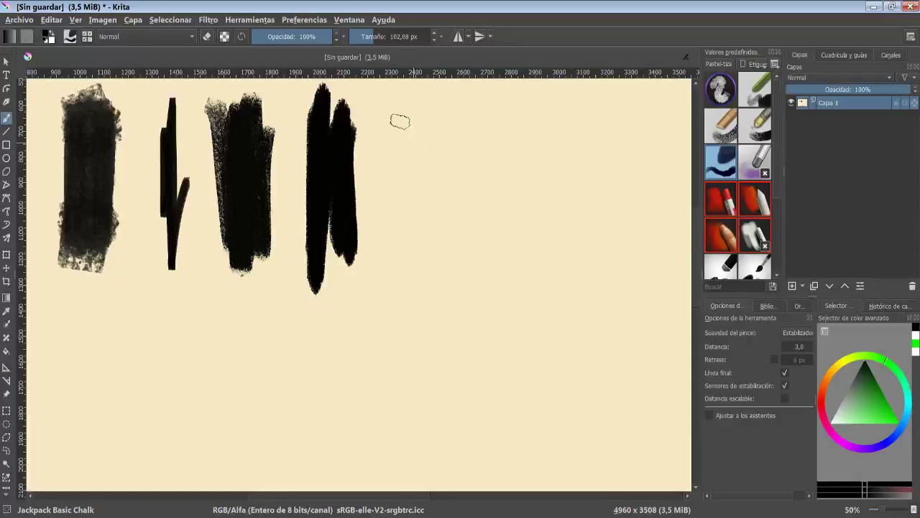
{"action": "mouse_move", "coordinate": [400, 122]}
{"action": "left_mouse_down"}
{"action": "mouse_move", "coordinate": [417, 276]}
{"action": "mouse_move", "coordinate": [461, 206]}
{"action": "left_mouse_up"}
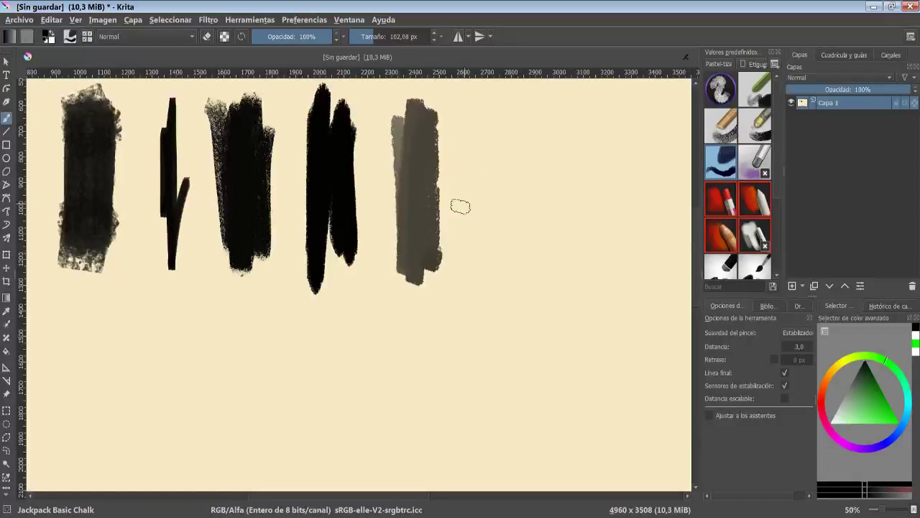
{"action": "left_click", "coordinate": [755, 163]}
{"action": "mouse_move", "coordinate": [476, 127]}
{"action": "left_mouse_down"}
{"action": "mouse_move", "coordinate": [485, 244]}
{"action": "mouse_move", "coordinate": [503, 252]}
{"action": "mouse_move", "coordinate": [519, 204]}
{"action": "left_mouse_up"}
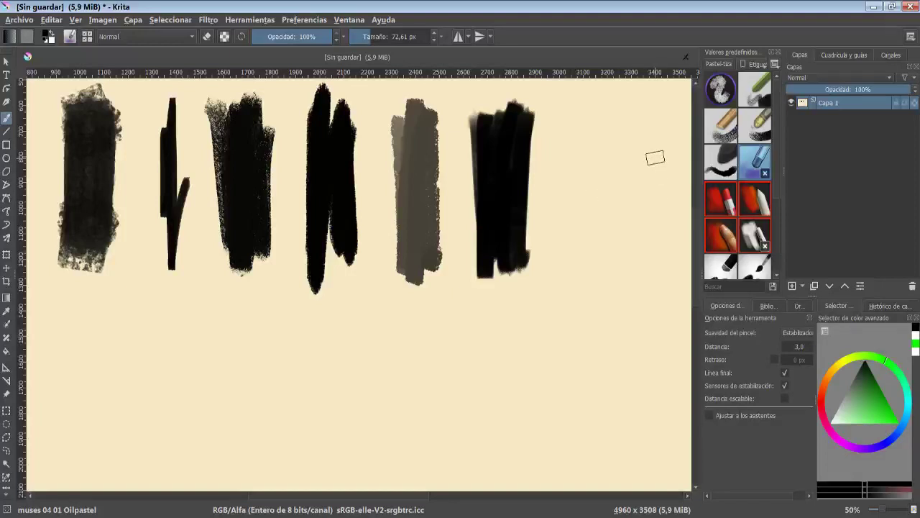
Step: Finish the top row with Pastel, Pastel Blender, Blender Finger and Pastel Dry presets
{"action": "key", "text": "slash"}
{"action": "mouse_move", "coordinate": [573, 128]}
{"action": "left_mouse_down"}
{"action": "mouse_move", "coordinate": [575, 262]}
{"action": "mouse_move", "coordinate": [580, 118]}
{"action": "mouse_move", "coordinate": [596, 149]}
{"action": "left_mouse_up"}
{"action": "left_click", "coordinate": [747, 205]}
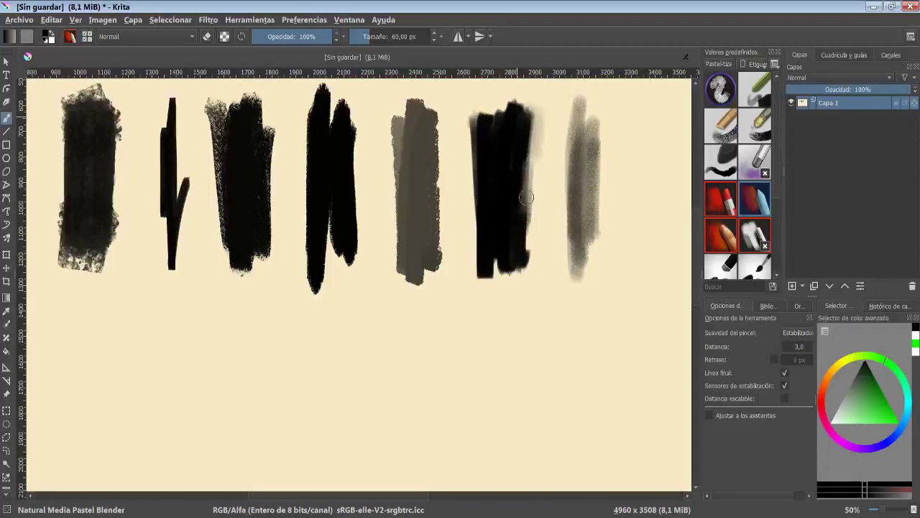
{"action": "key", "text": "period"}
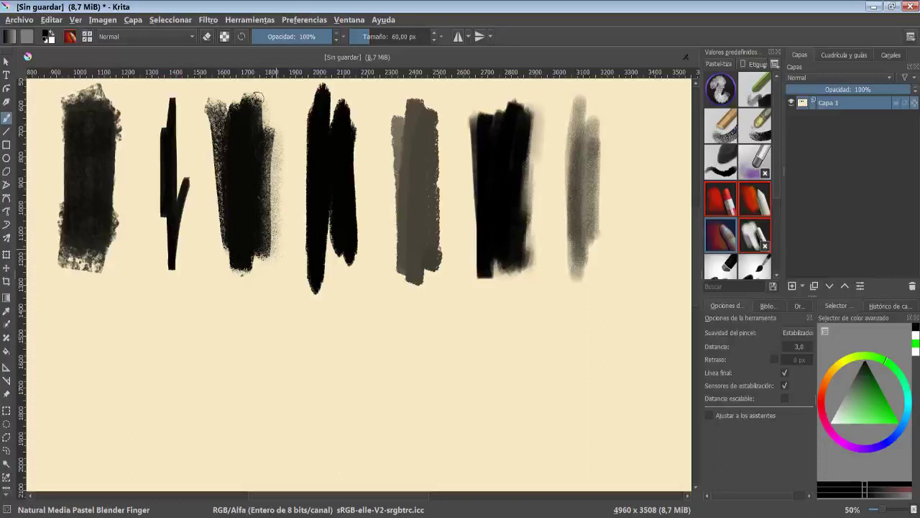
{"action": "left_click", "coordinate": [760, 243]}
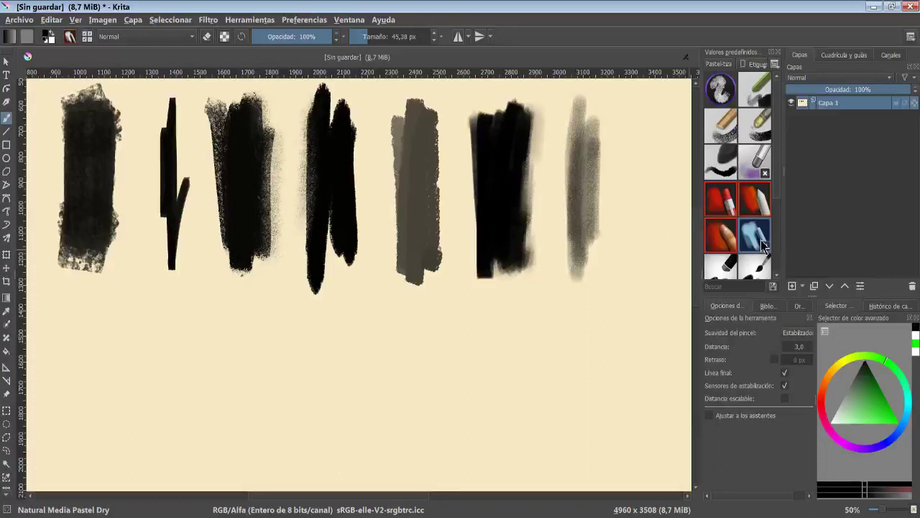
{"action": "left_click_drag", "start_coordinate": [641, 130], "coordinate": [651, 259]}
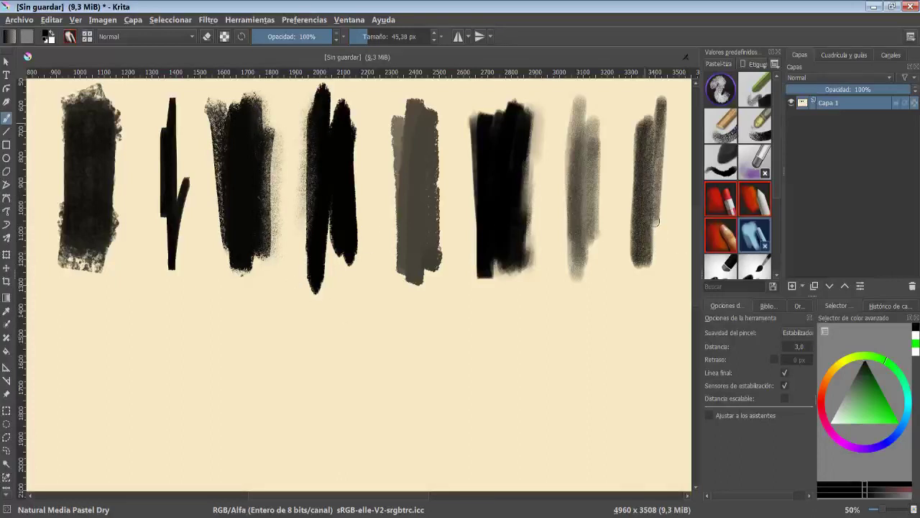
Step: Start a second row of strokes with the pack01-chalk and Speedpaint Basic Chalk presets
{"action": "scroll", "coordinate": [777, 187], "scroll_direction": "down", "scroll_amount": 3}
{"action": "left_click", "coordinate": [720, 260]}
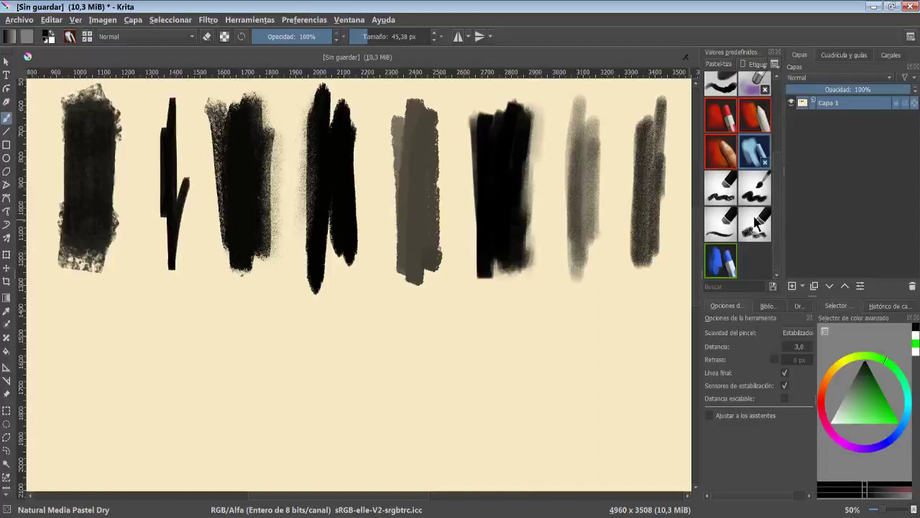
{"action": "mouse_move", "coordinate": [87, 348]}
{"action": "left_mouse_down"}
{"action": "mouse_move", "coordinate": [79, 402]}
{"action": "mouse_move", "coordinate": [108, 431]}
{"action": "left_mouse_up"}
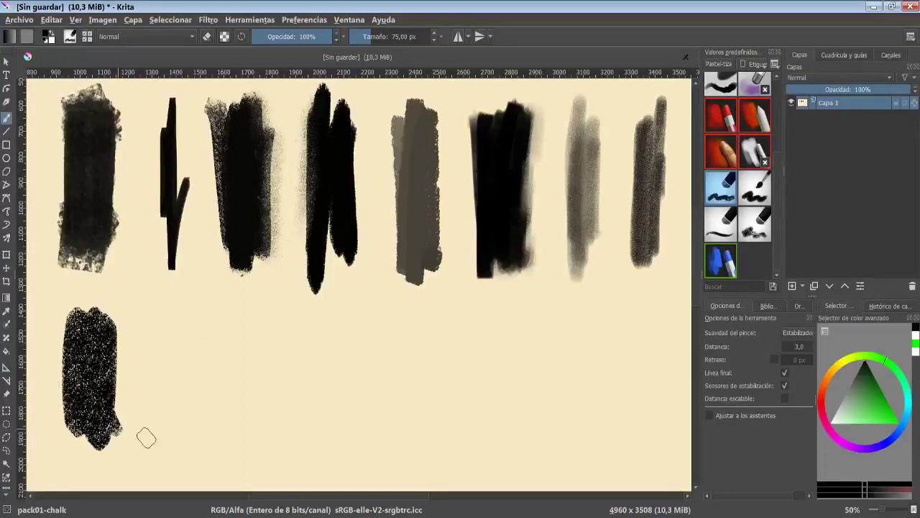
{"action": "mouse_move", "coordinate": [173, 338]}
{"action": "left_mouse_down"}
{"action": "mouse_move", "coordinate": [166, 446]}
{"action": "mouse_move", "coordinate": [187, 324]}
{"action": "left_mouse_up"}
{"action": "left_click_drag", "start_coordinate": [257, 361], "coordinate": [317, 388]}
{"action": "left_click_drag", "start_coordinate": [389, 309], "coordinate": [439, 478]}
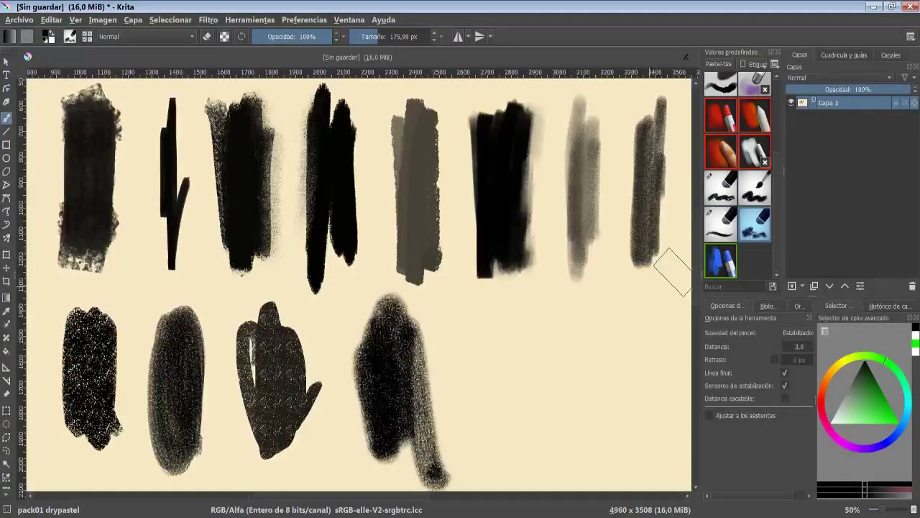
{"action": "left_click", "coordinate": [754, 223]}
{"action": "left_click_drag", "start_coordinate": [471, 338], "coordinate": [558, 316]}
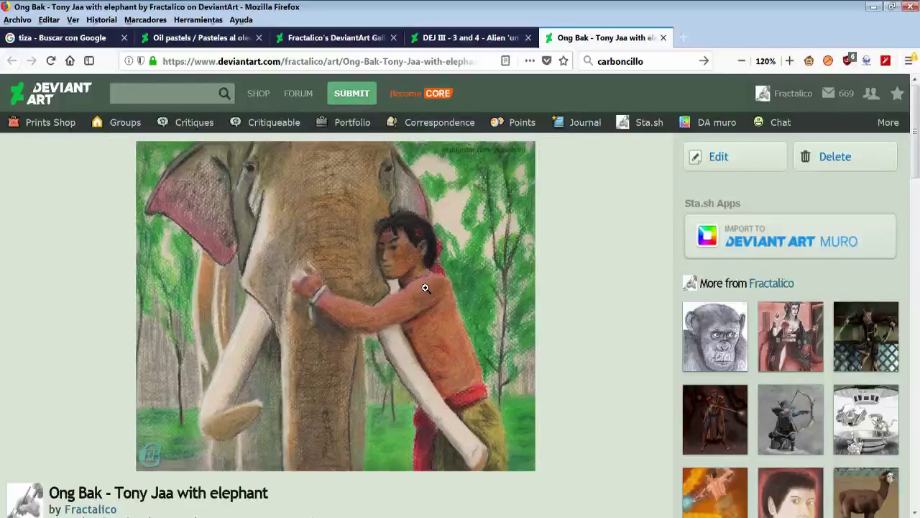
Step: Close the Ong Bak tab and view the Bison Knockdown artwork zoomed to full size
{"action": "left_click", "coordinate": [528, 37]}
{"action": "left_click", "coordinate": [306, 266]}
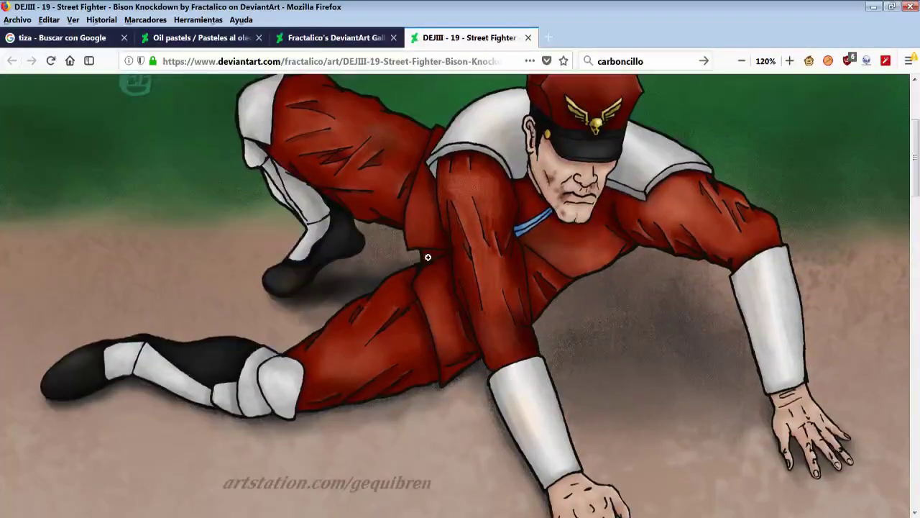
{"action": "left_click", "coordinate": [496, 260]}
{"action": "scroll", "coordinate": [632, 267], "scroll_direction": "up", "scroll_amount": 1}
{"action": "scroll", "coordinate": [635, 268], "scroll_direction": "down", "scroll_amount": 3}
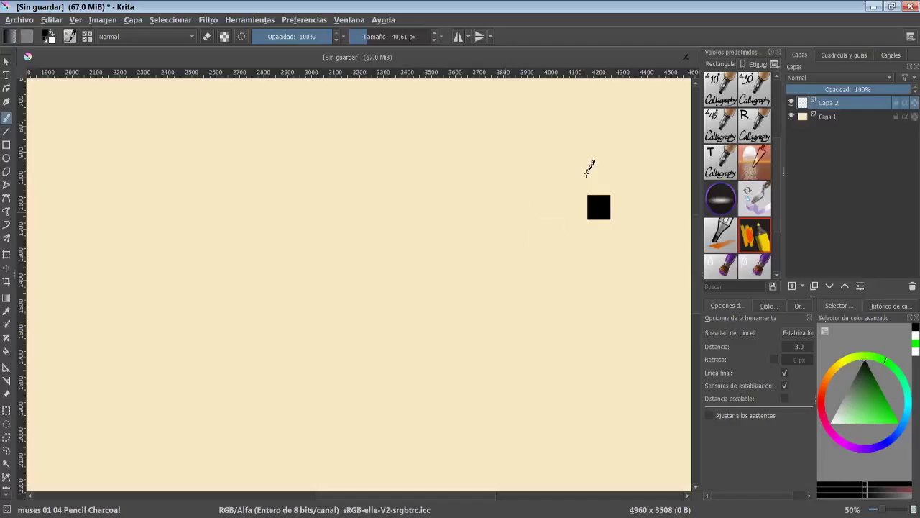
Step: Try the Calligraphy 10degrees, Wet Knife and muses 02 04 Marker presets with a test stroke
{"action": "left_click", "coordinate": [722, 90]}
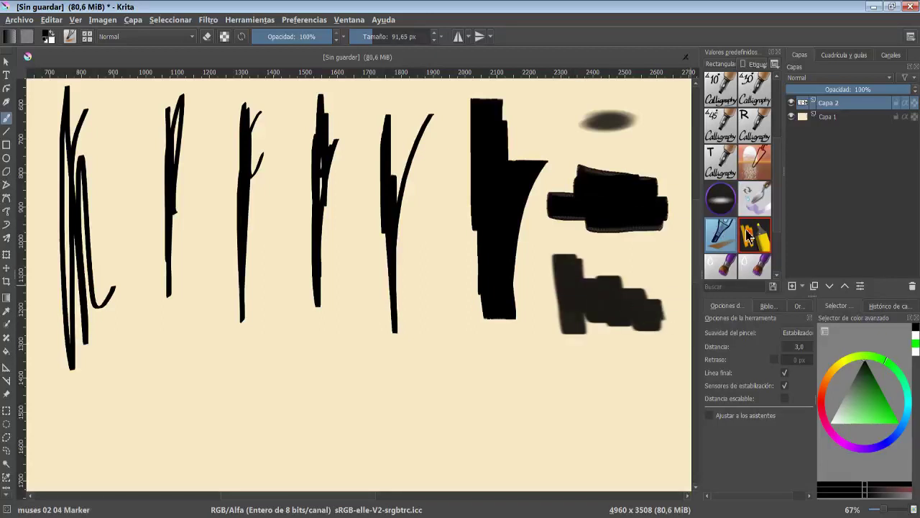
{"action": "left_click", "coordinate": [754, 198]}
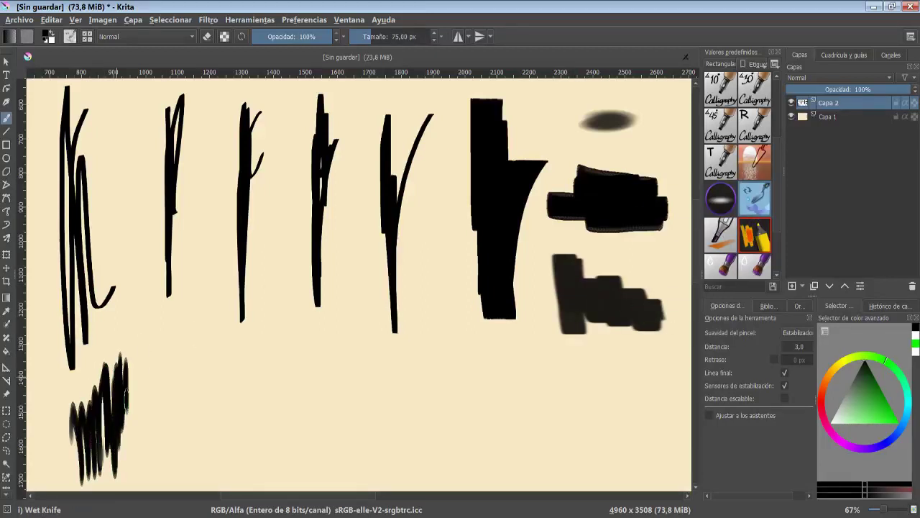
{"action": "scroll", "coordinate": [741, 198], "scroll_direction": "down", "scroll_amount": 2}
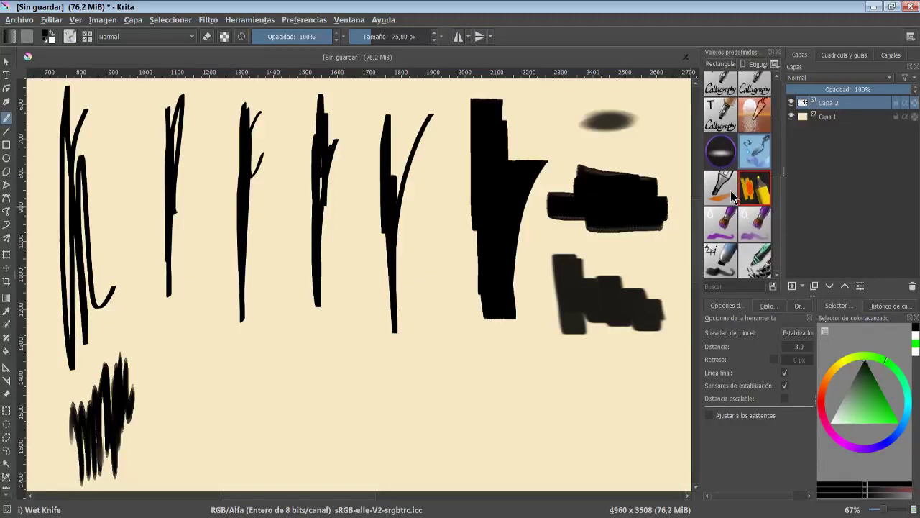
{"action": "left_click", "coordinate": [721, 186]}
{"action": "mouse_move", "coordinate": [198, 380]}
{"action": "left_mouse_down"}
{"action": "mouse_move", "coordinate": [200, 371]}
{"action": "mouse_move", "coordinate": [266, 483]}
{"action": "mouse_move", "coordinate": [302, 347]}
{"action": "left_mouse_up"}
Step: Paint bottom-row strokes with Marker Square, paint dull wide, another preset and Shapes Square
{"action": "left_click", "coordinate": [744, 203]}
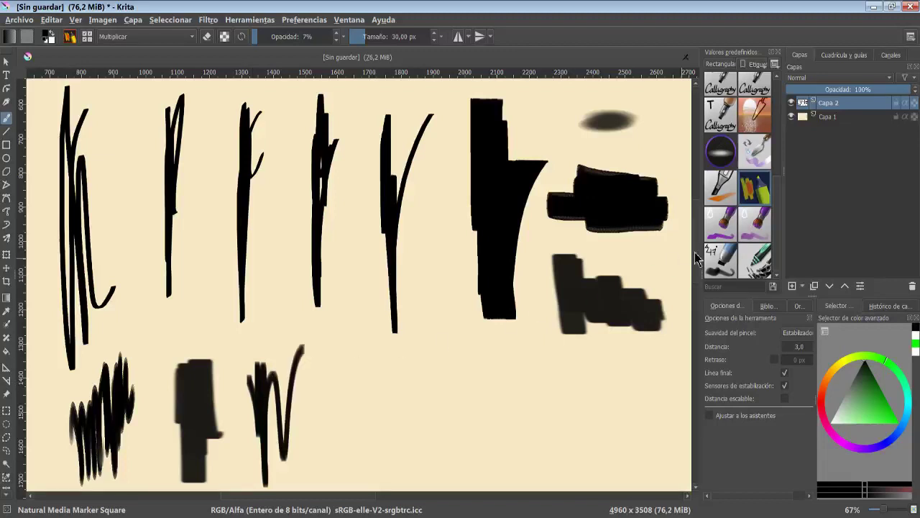
{"action": "left_click", "coordinate": [755, 189]}
{"action": "mouse_move", "coordinate": [352, 360]}
{"action": "left_mouse_down"}
{"action": "mouse_move", "coordinate": [358, 449]}
{"action": "mouse_move", "coordinate": [417, 406]}
{"action": "left_mouse_up"}
{"action": "left_click", "coordinate": [755, 223]}
{"action": "left_click_drag", "start_coordinate": [453, 359], "coordinate": [532, 431]}
{"action": "left_click", "coordinate": [721, 259]}
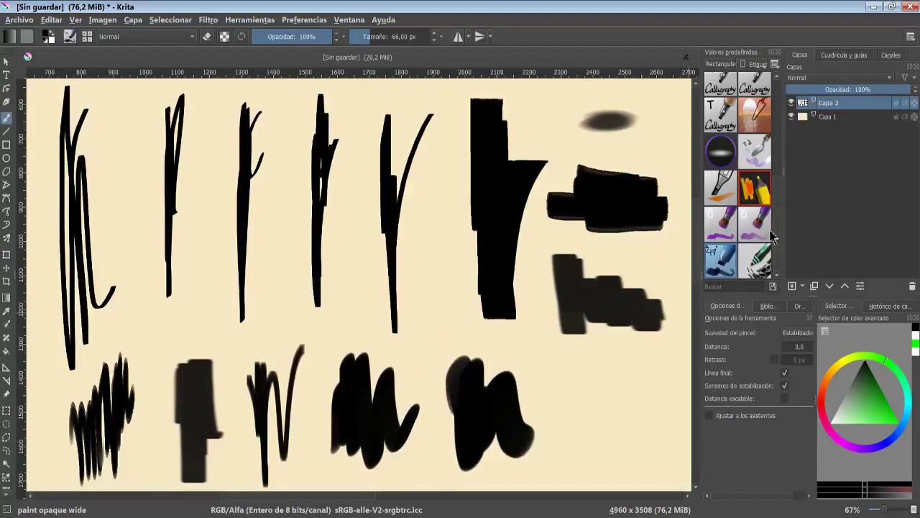
{"action": "left_click_drag", "start_coordinate": [575, 366], "coordinate": [619, 432]}
{"action": "left_click_drag", "start_coordinate": [636, 345], "coordinate": [653, 441]}
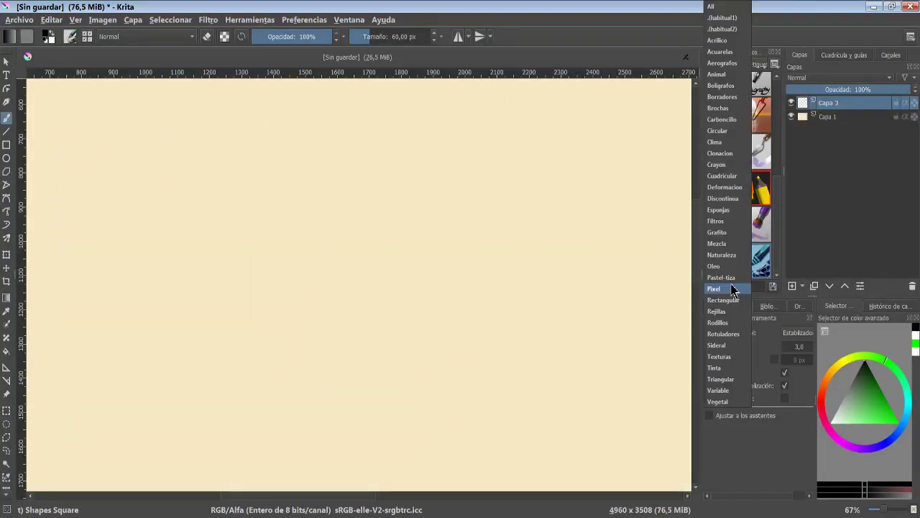
Step: Under the Rejillas tag, stamp a depth perspective guide and a square grid guide
{"action": "left_click", "coordinate": [725, 308]}
{"action": "left_click", "coordinate": [721, 126]}
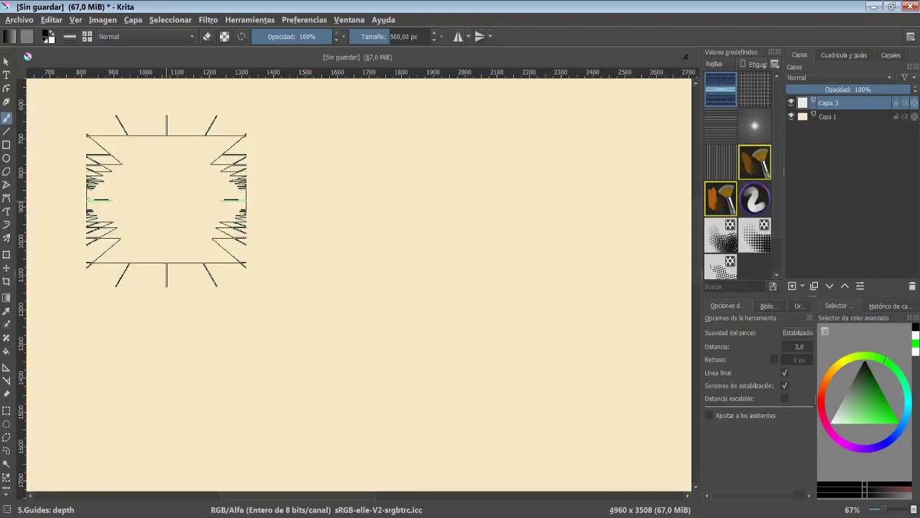
{"action": "left_click", "coordinate": [147, 181]}
{"action": "left_click", "coordinate": [251, 203]}
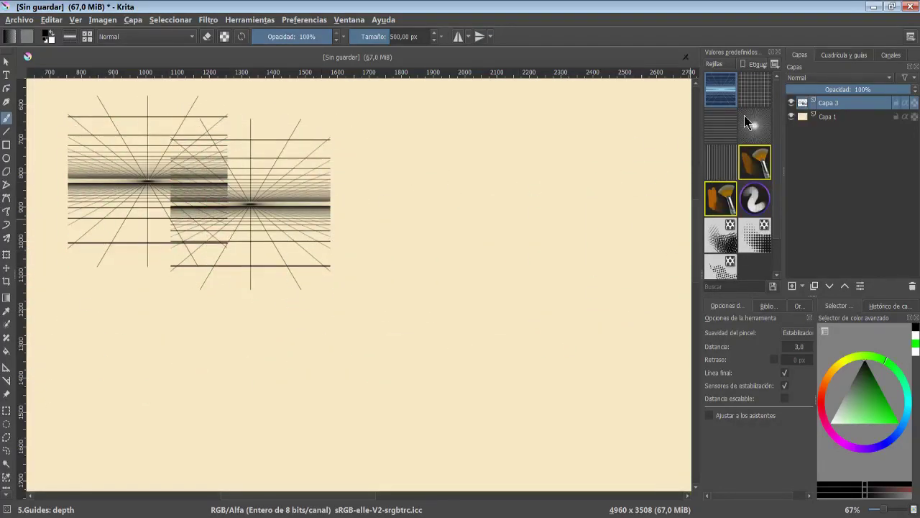
{"action": "key", "text": "ctrl+z"}
{"action": "left_click", "coordinate": [754, 92]}
{"action": "left_click", "coordinate": [321, 183]}
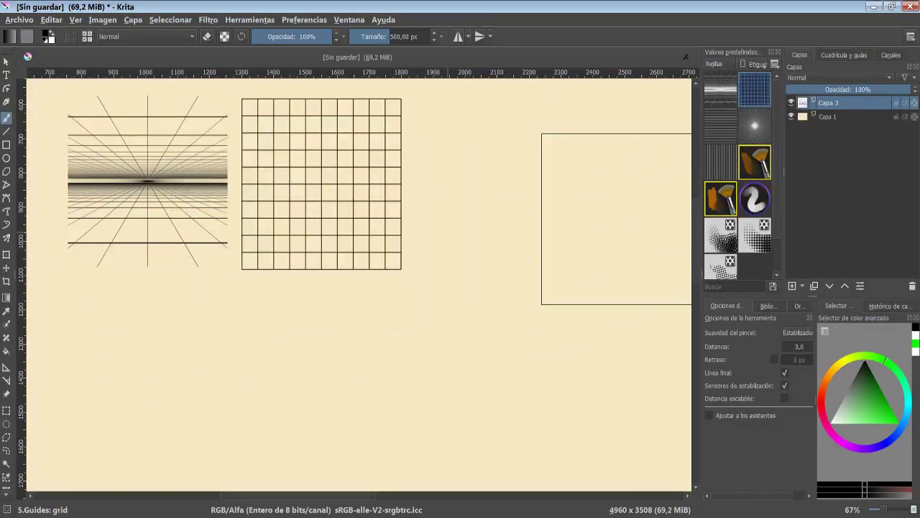
Step: Stamp horizontal-line, vanishing-point and vertical-line guides on the canvas
{"action": "left_click", "coordinate": [724, 133]}
{"action": "left_click", "coordinate": [506, 171]}
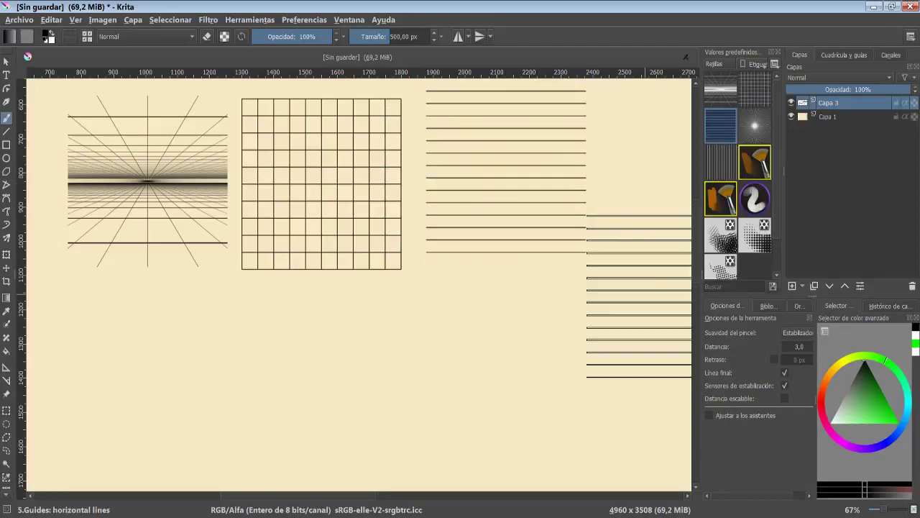
{"action": "left_click", "coordinate": [745, 155]}
{"action": "left_click", "coordinate": [754, 126]}
{"action": "left_click", "coordinate": [100, 376]}
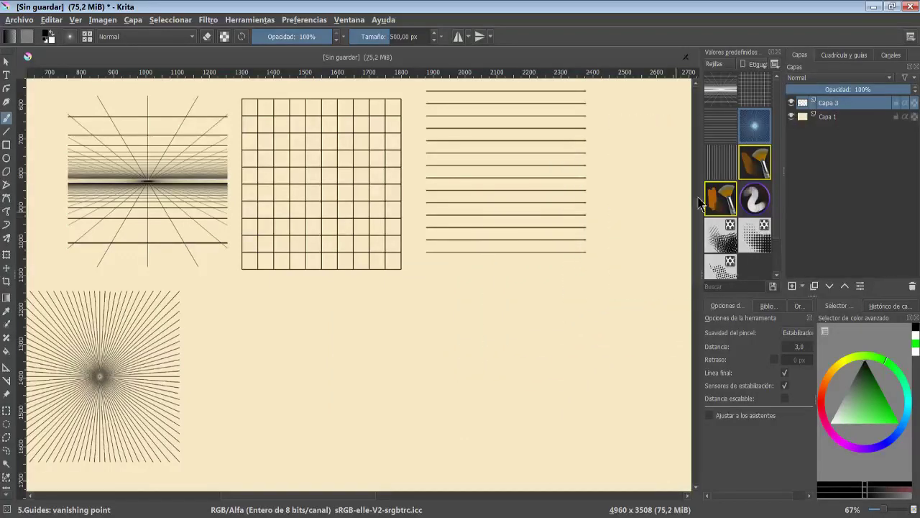
{"action": "left_click", "coordinate": [721, 163]}
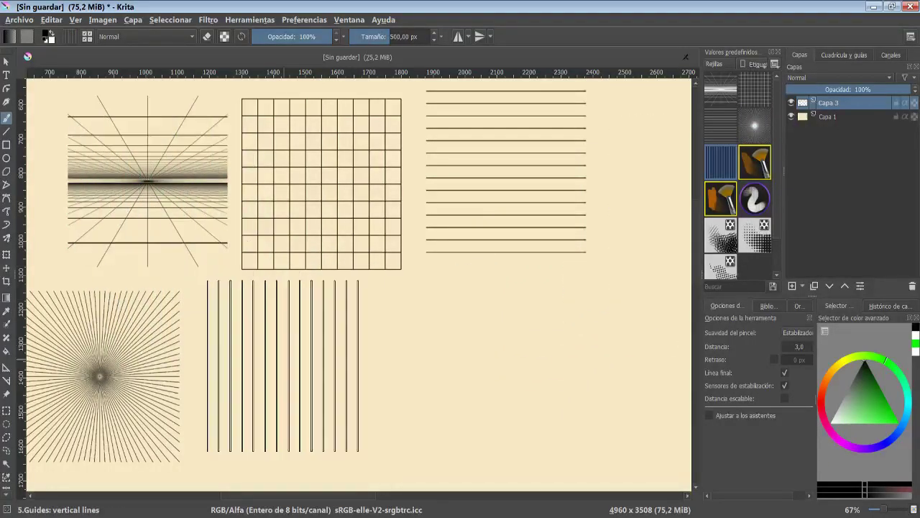
{"action": "left_click", "coordinate": [280, 387]}
Step: Scribble hatching-lines, hatching-squares and GDquest Cross test strokes on the right side
{"action": "left_click", "coordinate": [763, 165]}
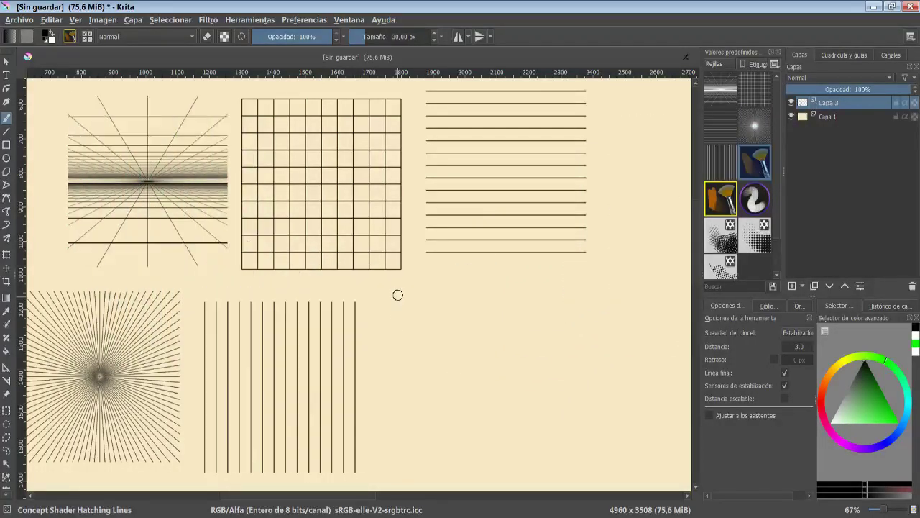
{"action": "mouse_move", "coordinate": [397, 295]}
{"action": "left_mouse_down"}
{"action": "mouse_move", "coordinate": [392, 442]}
{"action": "mouse_move", "coordinate": [443, 324]}
{"action": "mouse_move", "coordinate": [463, 317]}
{"action": "mouse_move", "coordinate": [492, 363]}
{"action": "left_mouse_up"}
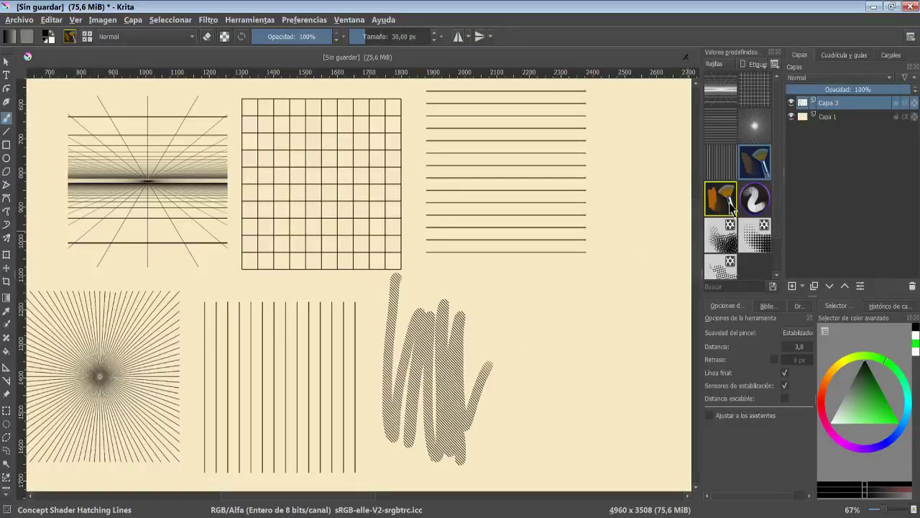
{"action": "left_click", "coordinate": [728, 205]}
{"action": "left_click_drag", "start_coordinate": [524, 391], "coordinate": [576, 331]}
{"action": "left_click", "coordinate": [721, 198]}
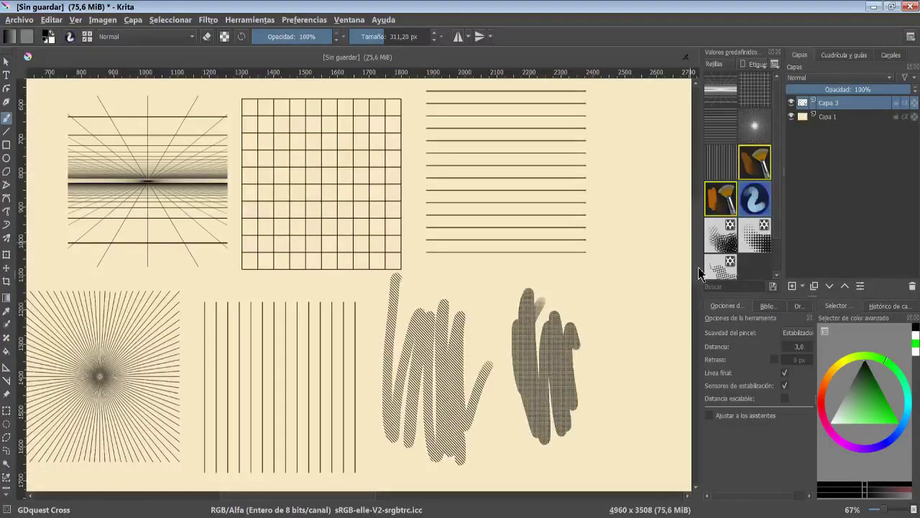
{"action": "left_click_drag", "start_coordinate": [626, 288], "coordinate": [604, 439]}
Step: Paint several Screentones Regular halftone strokes along the top and right
{"action": "scroll", "coordinate": [402, 280], "scroll_direction": "down", "scroll_amount": 2}
{"action": "scroll", "coordinate": [402, 280], "scroll_direction": "up", "scroll_amount": 1}
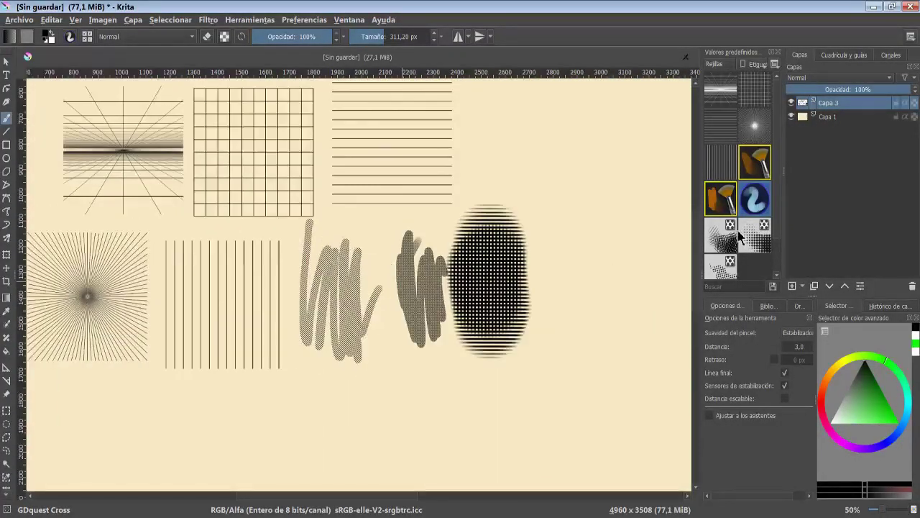
{"action": "left_click_drag", "start_coordinate": [496, 130], "coordinate": [554, 180]}
{"action": "left_click", "coordinate": [755, 234]}
{"action": "left_click_drag", "start_coordinate": [633, 123], "coordinate": [637, 219]}
{"action": "left_click", "coordinate": [722, 268]}
{"action": "left_click_drag", "start_coordinate": [579, 274], "coordinate": [668, 338]}
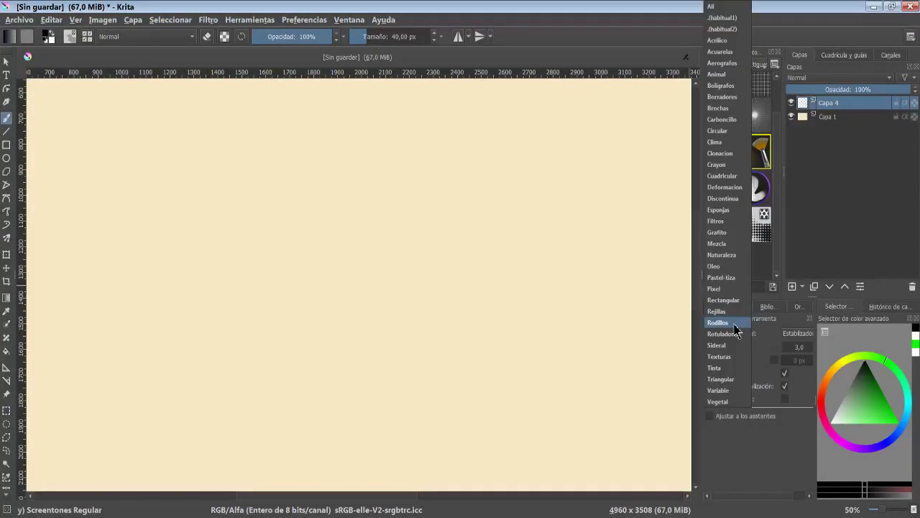
Step: Under the Rodillos tag, paint a dark Roller Dry band and a pale Roller Wet band
{"action": "left_click", "coordinate": [736, 325]}
{"action": "left_click_drag", "start_coordinate": [98, 115], "coordinate": [157, 207]}
{"action": "left_click", "coordinate": [755, 89]}
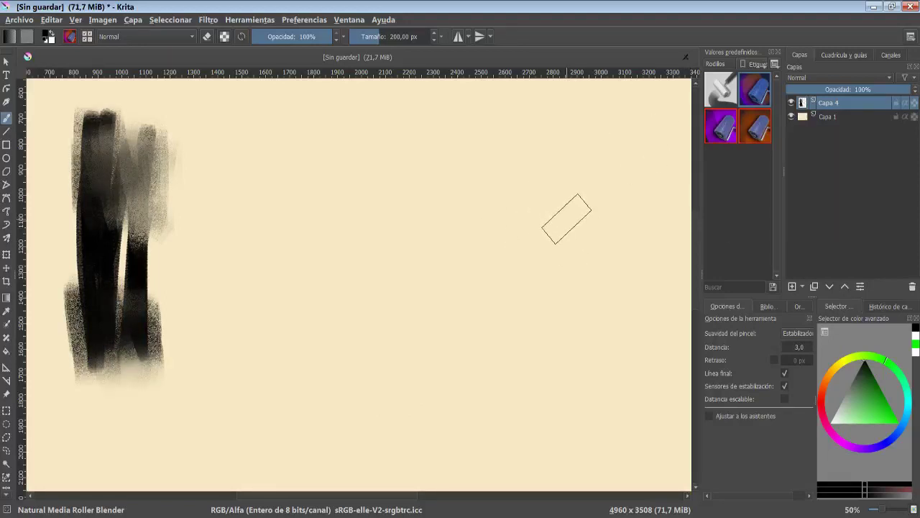
{"action": "left_click", "coordinate": [755, 90]}
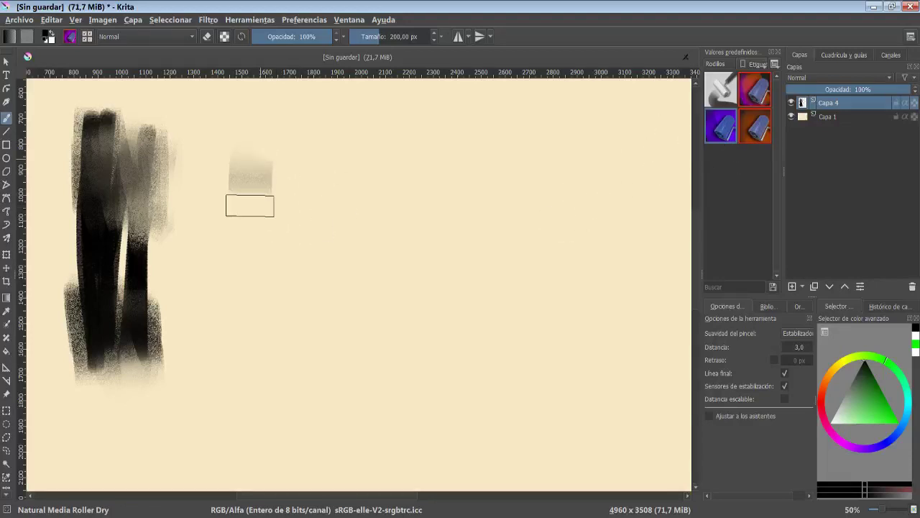
{"action": "mouse_move", "coordinate": [249, 204]}
{"action": "left_mouse_down"}
{"action": "mouse_move", "coordinate": [296, 201]}
{"action": "mouse_move", "coordinate": [331, 164]}
{"action": "left_mouse_up"}
{"action": "left_click", "coordinate": [757, 129]}
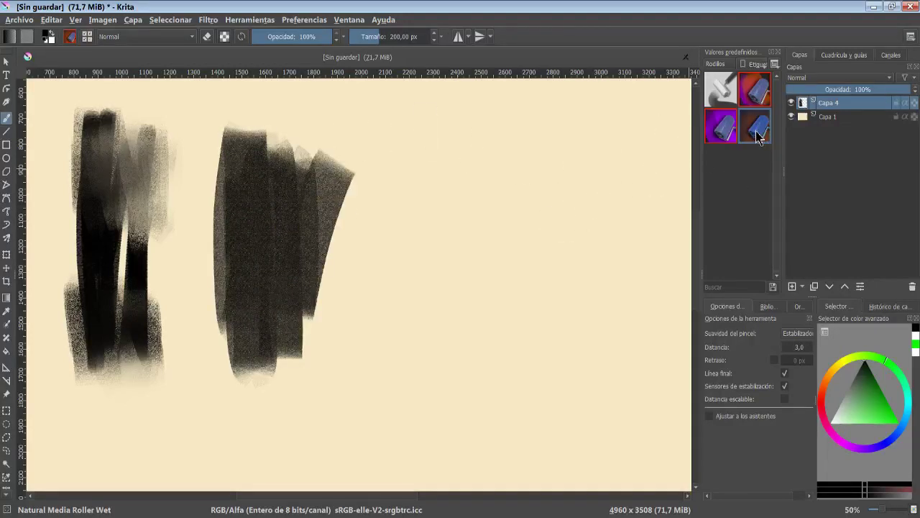
{"action": "mouse_move", "coordinate": [432, 153]}
{"action": "left_mouse_down"}
{"action": "mouse_move", "coordinate": [407, 374]}
{"action": "mouse_move", "coordinate": [414, 180]}
{"action": "mouse_move", "coordinate": [400, 370]}
{"action": "mouse_move", "coordinate": [410, 198]}
{"action": "left_mouse_up"}
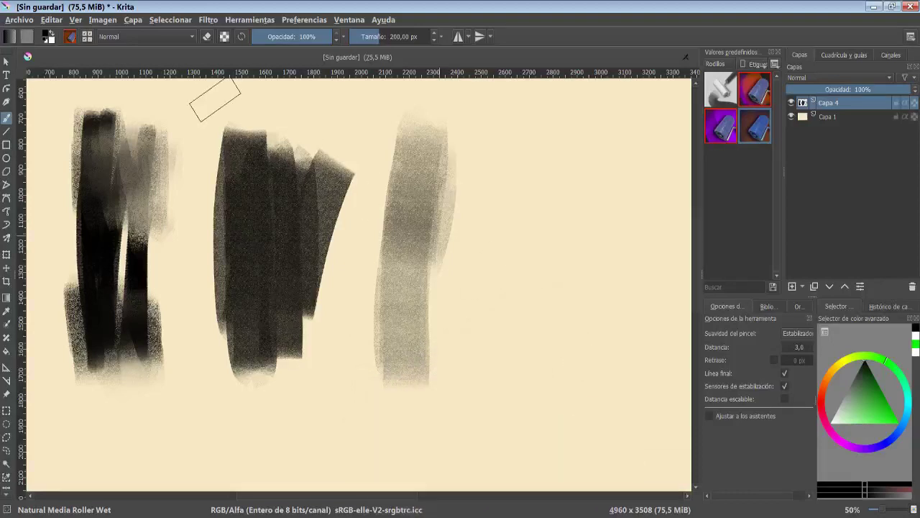
{"action": "left_click", "coordinate": [111, 23]}
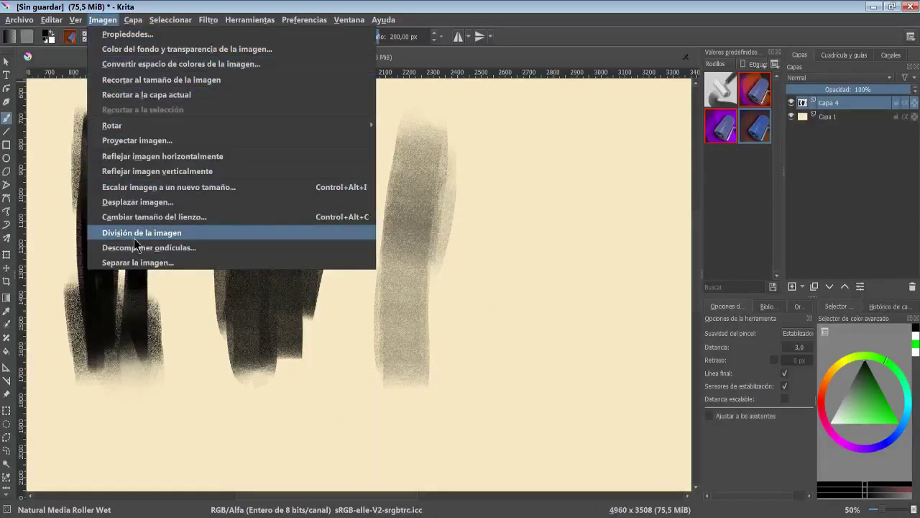
Step: Scale the image to 2132×1508 and blend the roller strokes with Roller Blender
{"action": "left_click", "coordinate": [207, 188]}
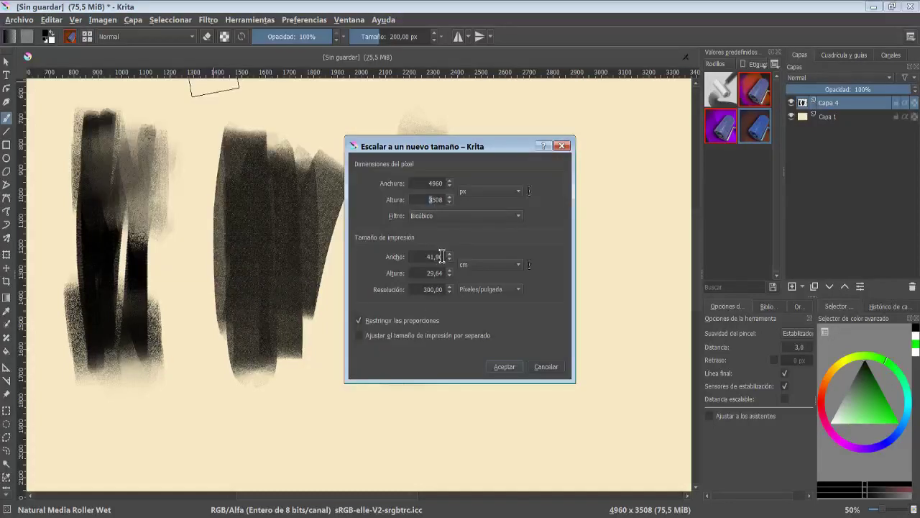
{"action": "left_click", "coordinate": [503, 366]}
{"action": "left_click", "coordinate": [754, 86]}
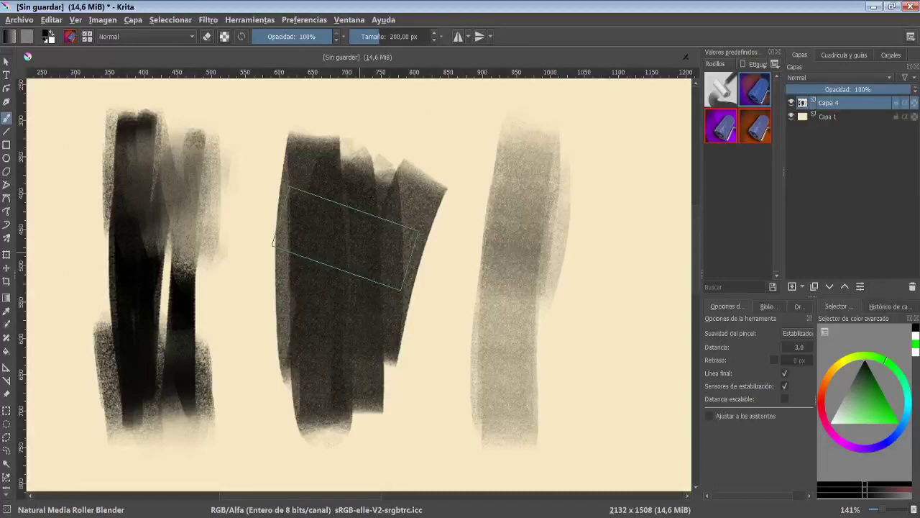
{"action": "left_click_drag", "start_coordinate": [345, 239], "coordinate": [455, 346]}
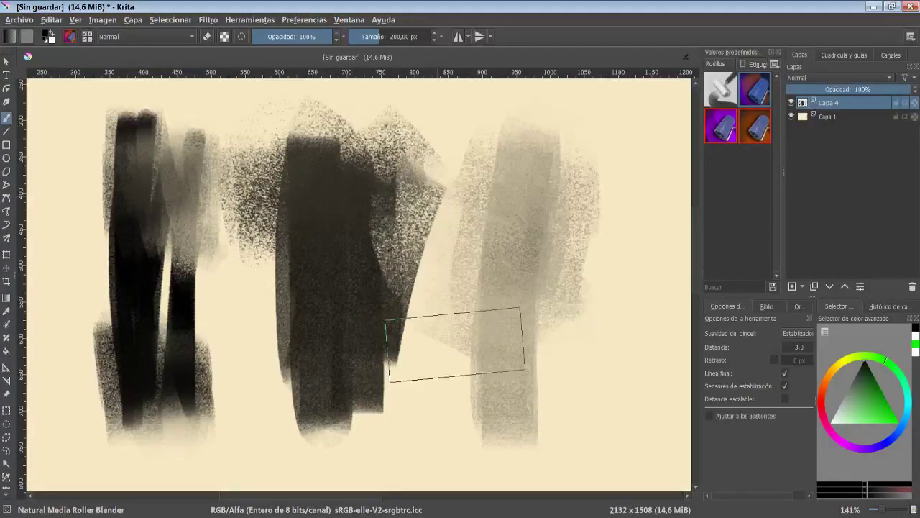
{"action": "left_click_drag", "start_coordinate": [446, 188], "coordinate": [360, 403]}
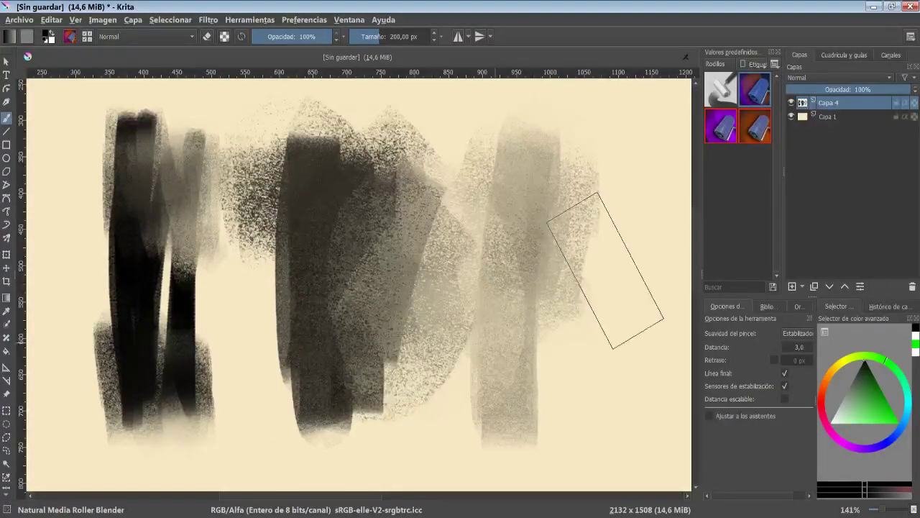
Step: Choose the 1 Rotulador bocetos marker, then view the Markers / Rotuladores photo enlarged on DeviantArt
{"action": "left_click", "coordinate": [732, 338]}
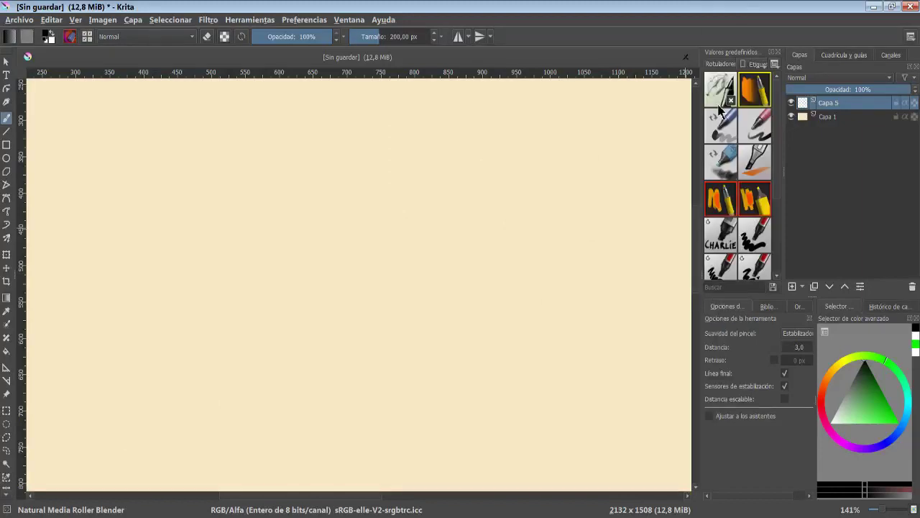
{"action": "left_click", "coordinate": [721, 90]}
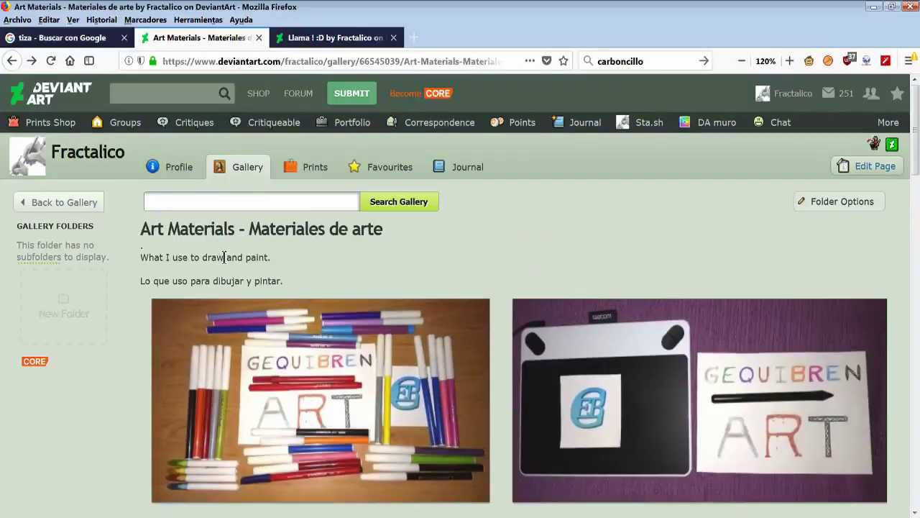
{"action": "left_click", "coordinate": [249, 323]}
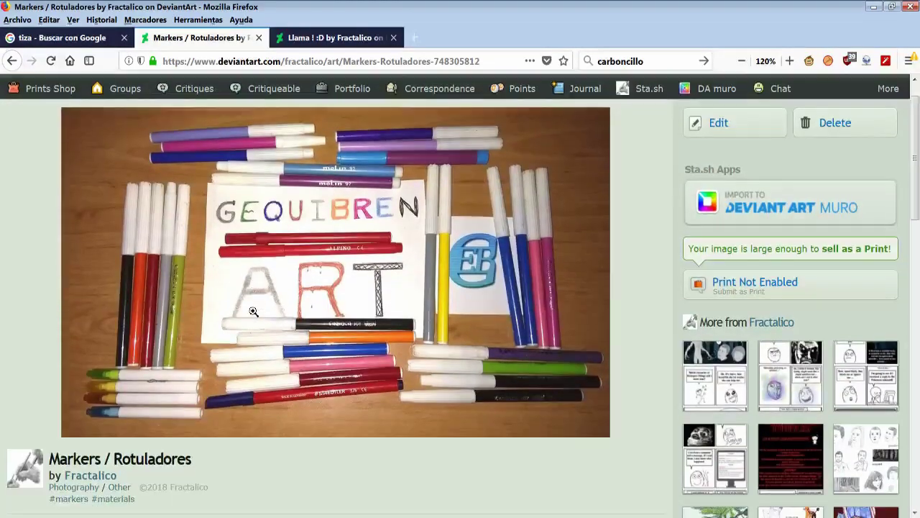
{"action": "left_click", "coordinate": [253, 310]}
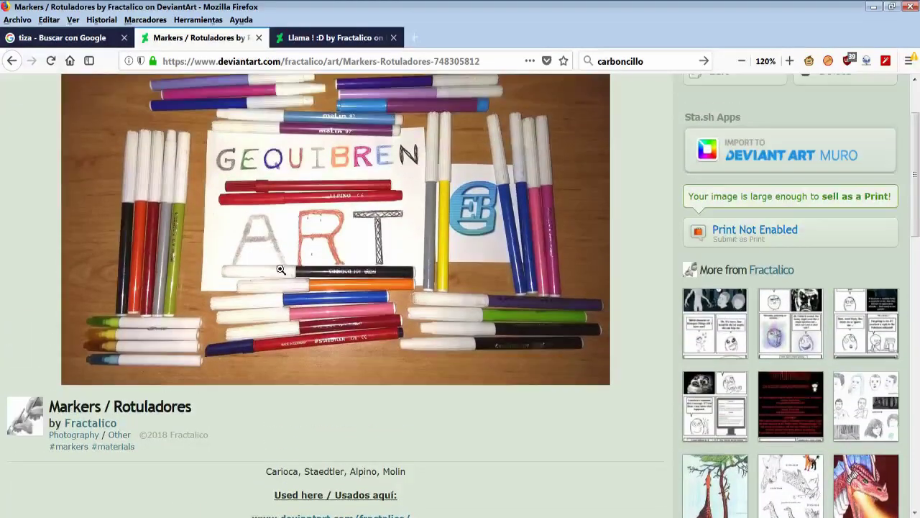
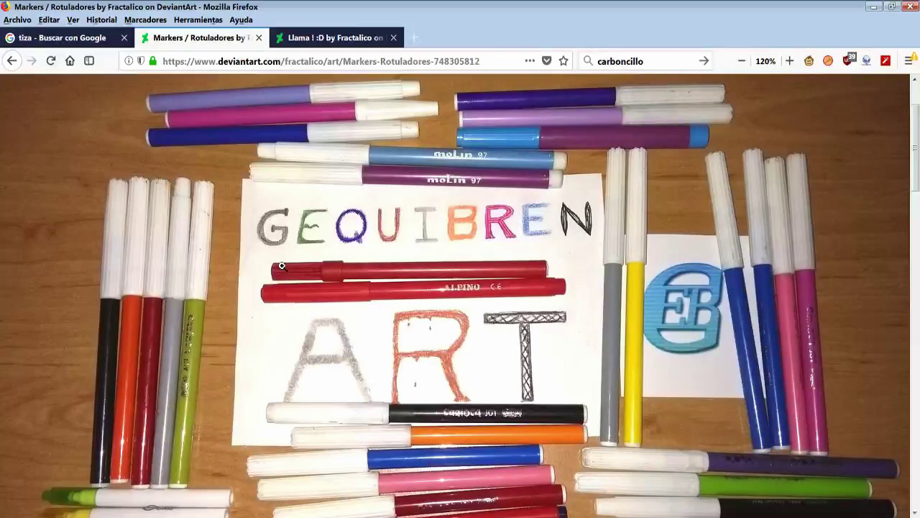
Step: Leave the markers photo, return to the Art Materials gallery and view the Fineline markers deviation enlarged
{"action": "left_click", "coordinate": [281, 266]}
{"action": "key", "text": "alt+Left"}
{"action": "scroll", "coordinate": [274, 285], "scroll_direction": "down", "scroll_amount": 3}
{"action": "left_click", "coordinate": [281, 273]}
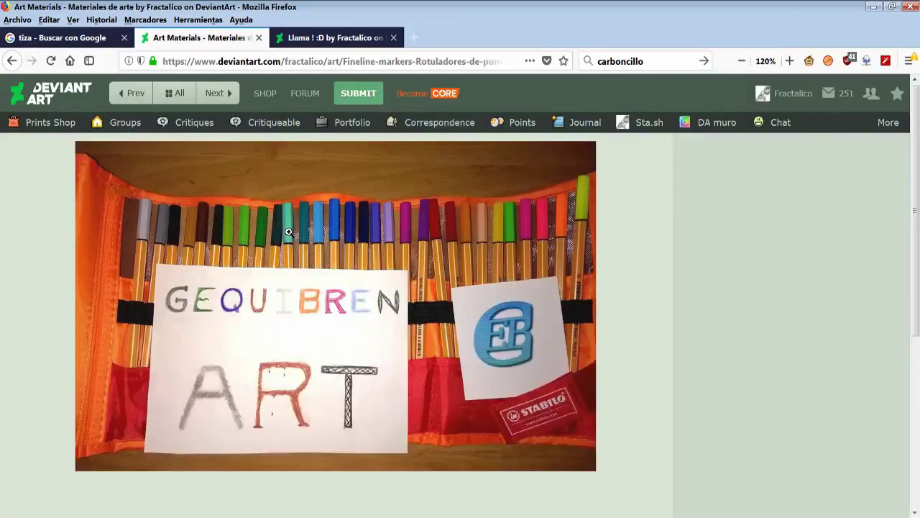
{"action": "left_click", "coordinate": [396, 287]}
{"action": "scroll", "coordinate": [392, 287], "scroll_direction": "down", "scroll_amount": 3}
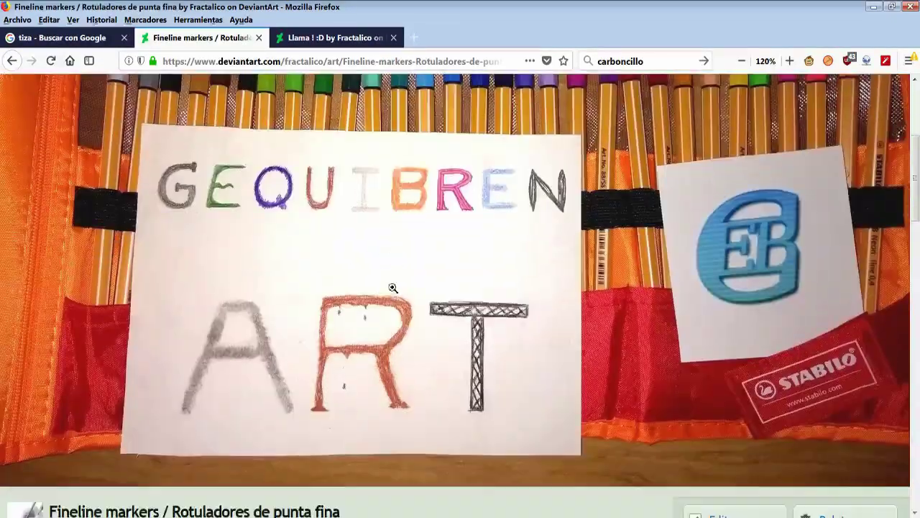
{"action": "scroll", "coordinate": [392, 287], "scroll_direction": "up", "scroll_amount": 2}
{"action": "scroll", "coordinate": [394, 287], "scroll_direction": "up", "scroll_amount": 1}
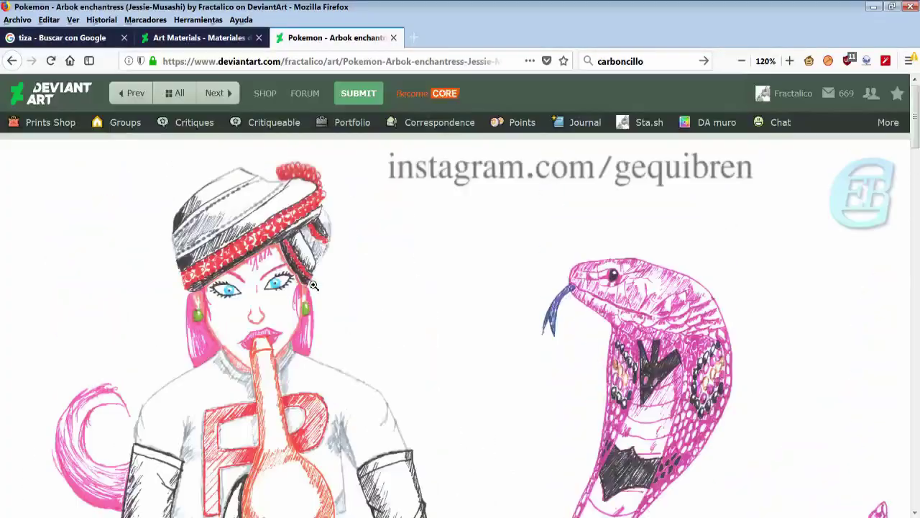
{"action": "scroll", "coordinate": [314, 285], "scroll_direction": "down", "scroll_amount": 2}
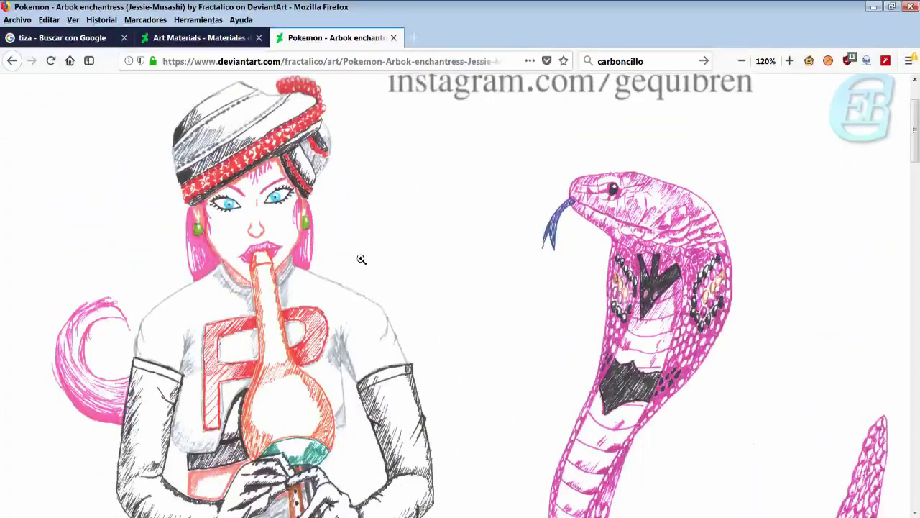
Step: Return to the Giraffe deviation and scroll through the enlarged giraffe drawing
{"action": "left_click", "coordinate": [12, 60]}
{"action": "left_click", "coordinate": [390, 303]}
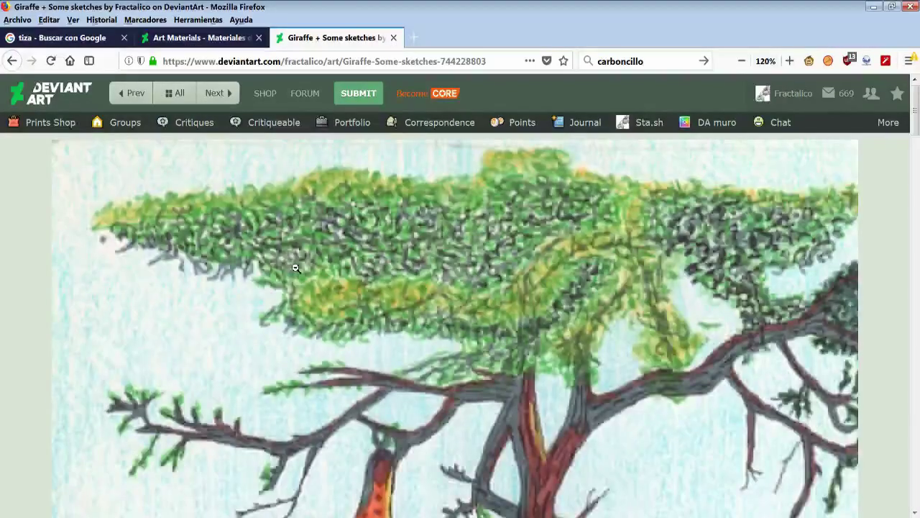
{"action": "scroll", "coordinate": [389, 303], "scroll_direction": "down", "scroll_amount": 3}
{"action": "scroll", "coordinate": [390, 303], "scroll_direction": "down", "scroll_amount": 2}
{"action": "scroll", "coordinate": [390, 303], "scroll_direction": "down", "scroll_amount": 2}
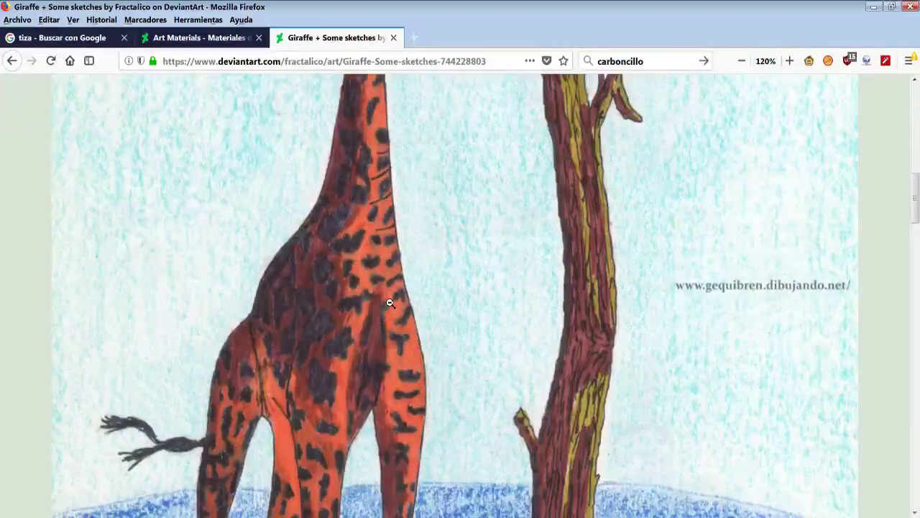
{"action": "scroll", "coordinate": [389, 303], "scroll_direction": "down", "scroll_amount": 2}
{"action": "scroll", "coordinate": [390, 303], "scroll_direction": "down", "scroll_amount": 3}
{"action": "scroll", "coordinate": [386, 304], "scroll_direction": "up", "scroll_amount": 4}
{"action": "scroll", "coordinate": [384, 304], "scroll_direction": "up", "scroll_amount": 2}
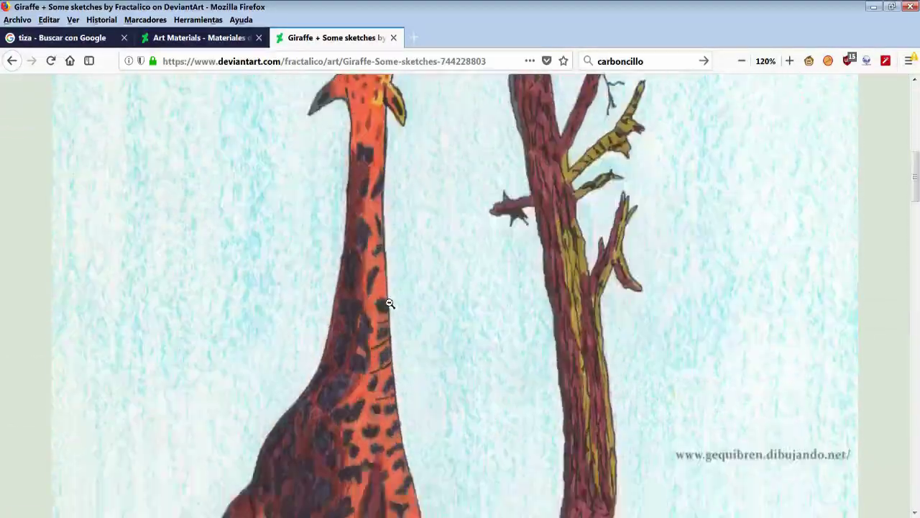
{"action": "scroll", "coordinate": [261, 164], "scroll_direction": "up", "scroll_amount": 4}
{"action": "scroll", "coordinate": [259, 187], "scroll_direction": "down", "scroll_amount": 5}
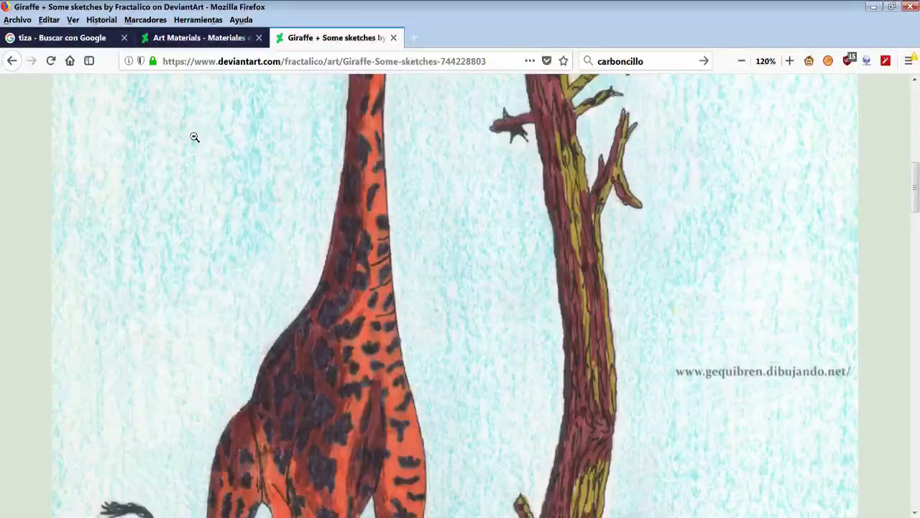
Step: Move on to the Dragon Ball Babydi deviation and look over it enlarged
{"action": "key", "text": "Right"}
{"action": "left_click", "coordinate": [327, 275]}
{"action": "scroll", "coordinate": [327, 275], "scroll_direction": "down", "scroll_amount": 2}
{"action": "scroll", "coordinate": [289, 324], "scroll_direction": "down", "scroll_amount": 3}
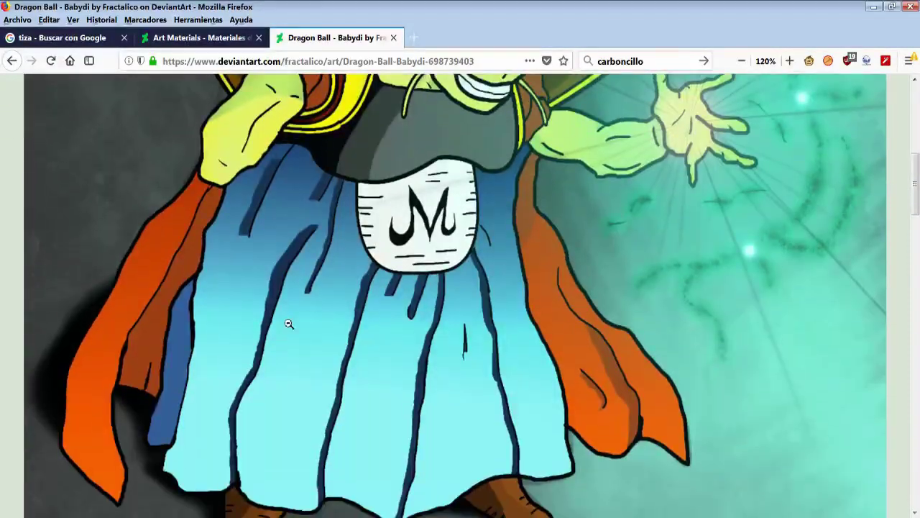
{"action": "scroll", "coordinate": [252, 235], "scroll_direction": "up", "scroll_amount": 4}
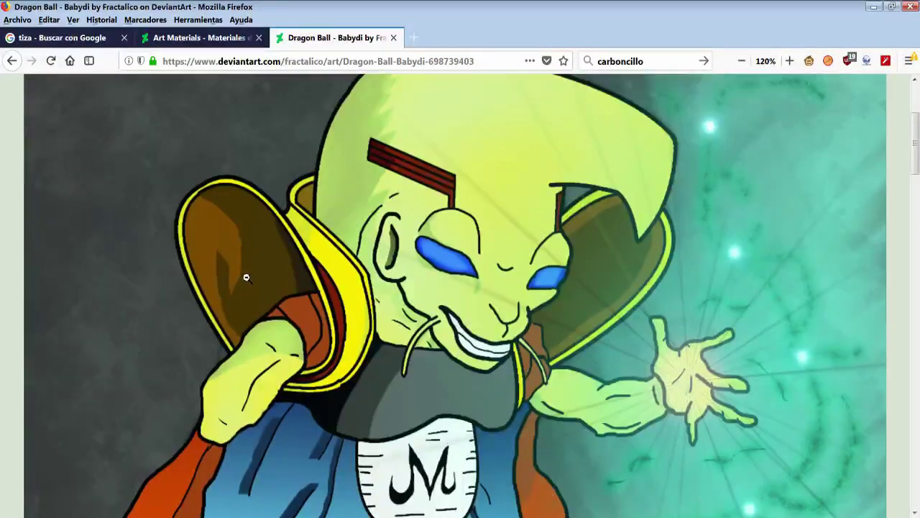
{"action": "scroll", "coordinate": [252, 254], "scroll_direction": "down", "scroll_amount": 3}
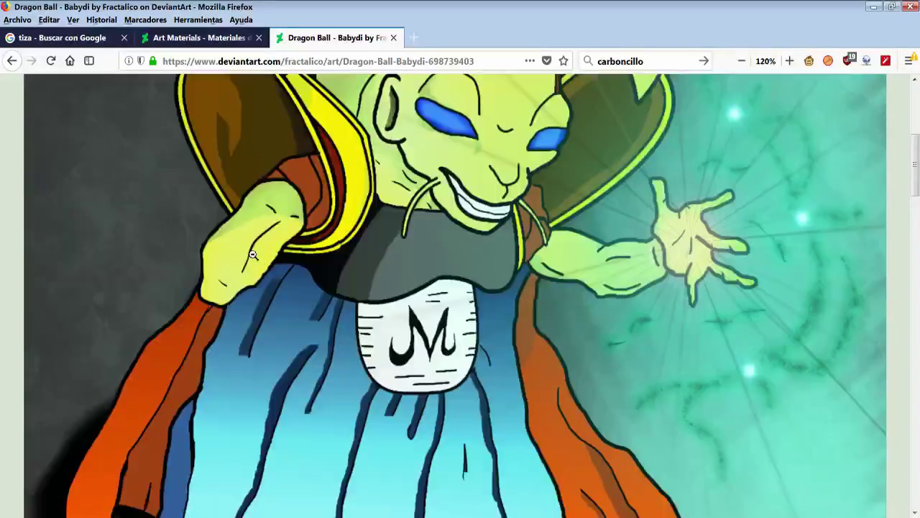
{"action": "scroll", "coordinate": [256, 247], "scroll_direction": "up", "scroll_amount": 3}
Step: Browse the Google marcador image results, then paint three marker test strokes on the Krita canvas
{"action": "key", "text": "ctrl+Tab"}
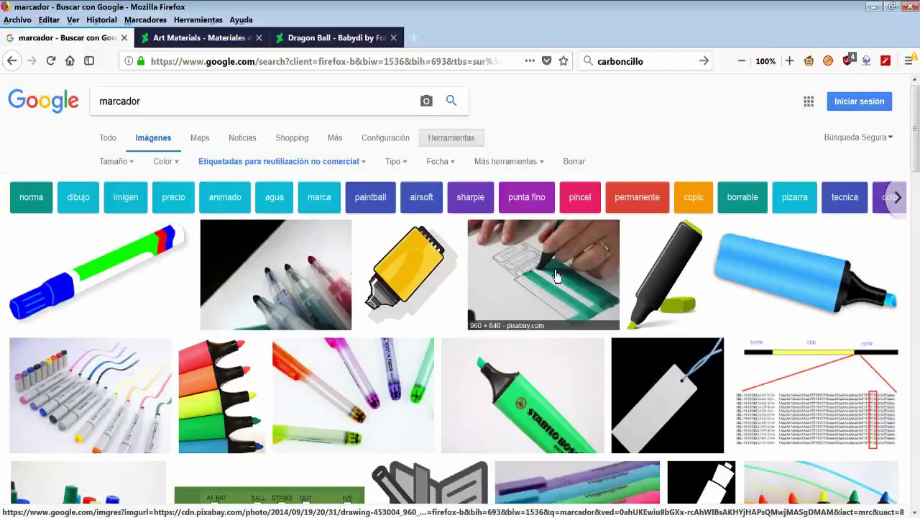
{"action": "scroll", "coordinate": [397, 317], "scroll_direction": "down", "scroll_amount": 3}
{"action": "scroll", "coordinate": [397, 316], "scroll_direction": "down", "scroll_amount": 2}
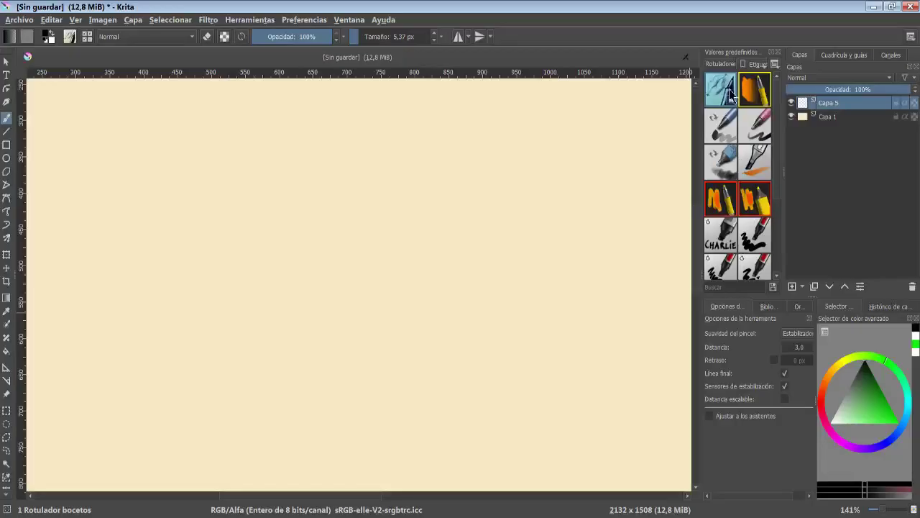
{"action": "left_click_drag", "start_coordinate": [51, 130], "coordinate": [72, 208]}
{"action": "left_click_drag", "start_coordinate": [78, 99], "coordinate": [85, 212]}
{"action": "left_click_drag", "start_coordinate": [130, 111], "coordinate": [210, 152]}
{"action": "left_click", "coordinate": [755, 90]}
Step: Paint test strokes with the Marker Details, Marker Dry and Natural Media Marker Circular brushes
{"action": "left_click", "coordinate": [755, 130]}
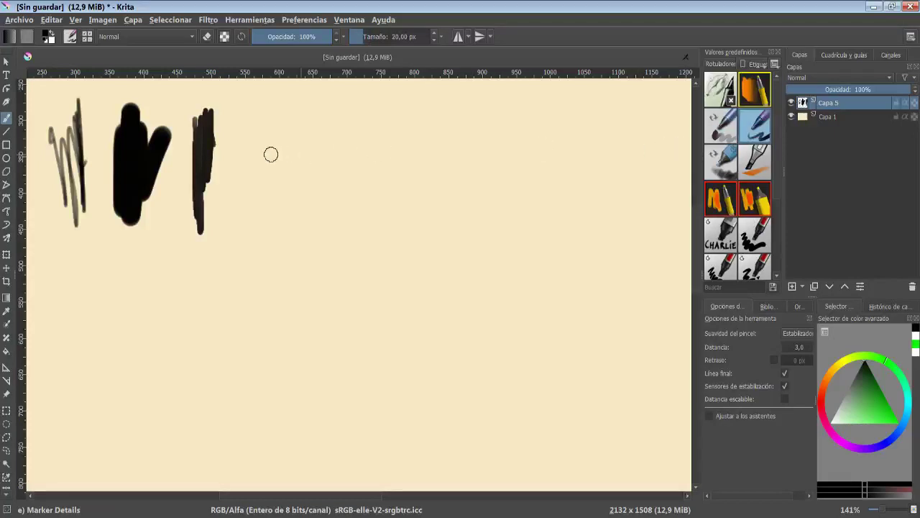
{"action": "left_click_drag", "start_coordinate": [257, 108], "coordinate": [288, 178]}
{"action": "left_click", "coordinate": [721, 161]}
{"action": "mouse_move", "coordinate": [330, 115]}
{"action": "left_mouse_down"}
{"action": "mouse_move", "coordinate": [329, 238]}
{"action": "mouse_move", "coordinate": [350, 141]}
{"action": "left_mouse_up"}
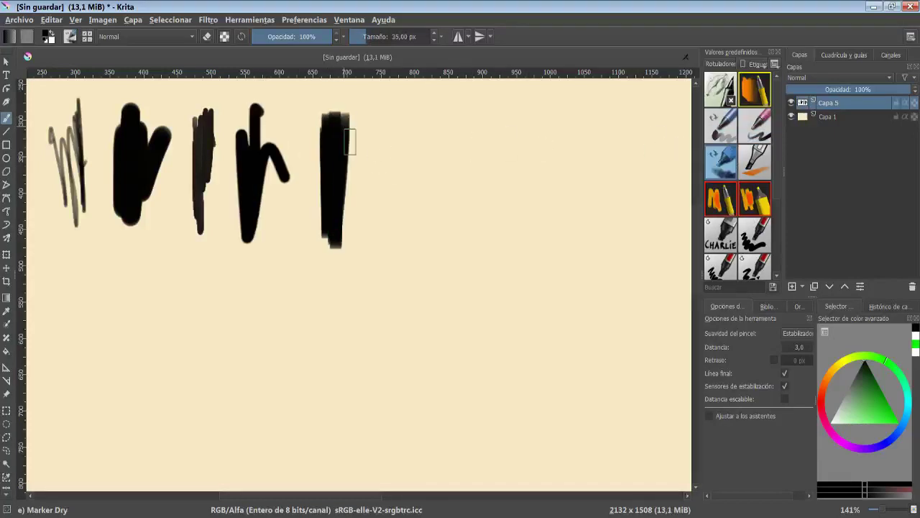
{"action": "left_click", "coordinate": [721, 198]}
{"action": "left_click_drag", "start_coordinate": [435, 159], "coordinate": [446, 252]}
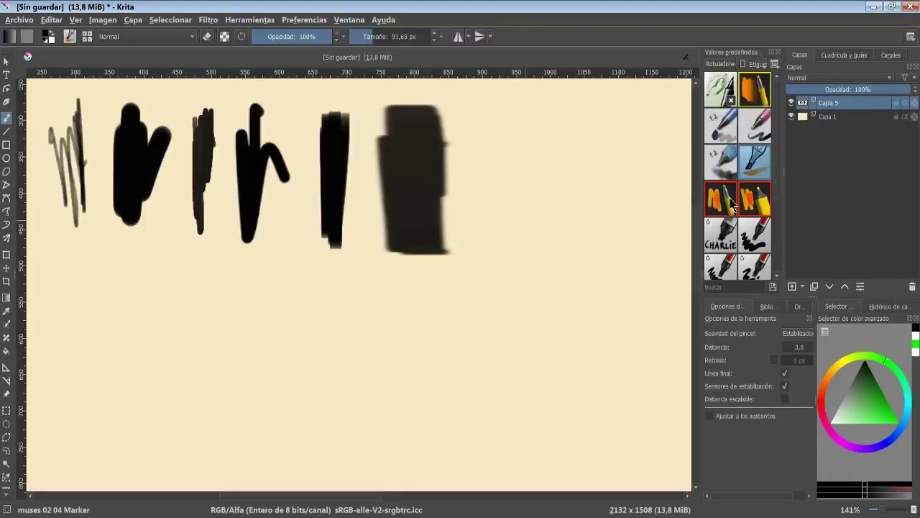
{"action": "left_click", "coordinate": [497, 119]}
{"action": "left_click", "coordinate": [509, 179]}
Step: Test another marker plus the Nylnook Poska Round, Square G and Triangle G brushes
{"action": "left_click", "coordinate": [755, 198]}
{"action": "left_click_drag", "start_coordinate": [535, 129], "coordinate": [500, 284]}
{"action": "left_click_drag", "start_coordinate": [596, 115], "coordinate": [633, 277]}
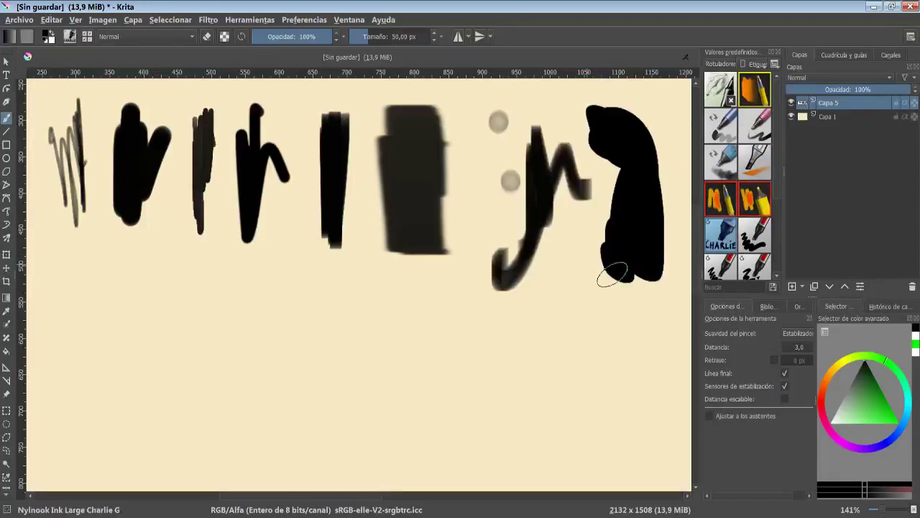
{"action": "left_click", "coordinate": [755, 234]}
{"action": "left_click_drag", "start_coordinate": [51, 284], "coordinate": [68, 298]}
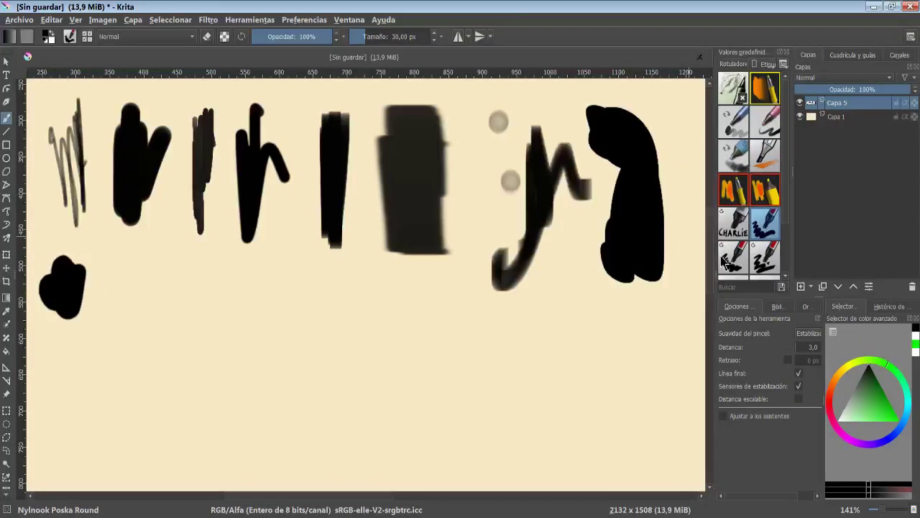
{"action": "left_click", "coordinate": [767, 201]}
{"action": "scroll", "coordinate": [787, 202], "scroll_direction": "down", "scroll_amount": 2}
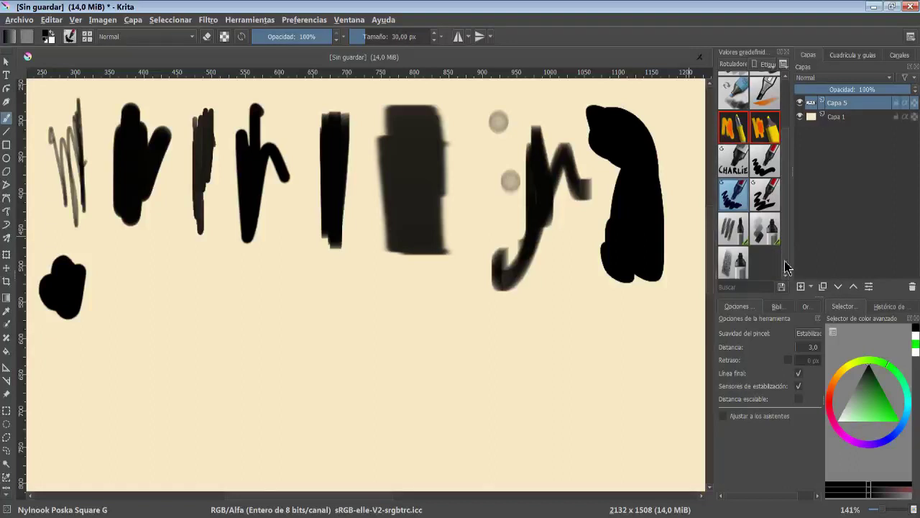
{"action": "left_click", "coordinate": [765, 194]}
{"action": "mouse_move", "coordinate": [164, 324]}
{"action": "left_mouse_down"}
{"action": "mouse_move", "coordinate": [144, 396]}
{"action": "mouse_move", "coordinate": [165, 310]}
{"action": "left_mouse_up"}
Step: Paint X2BA Marker and X2BC Dry Marker strokes, then filter presets to the Tinta tag
{"action": "left_click", "coordinate": [733, 229]}
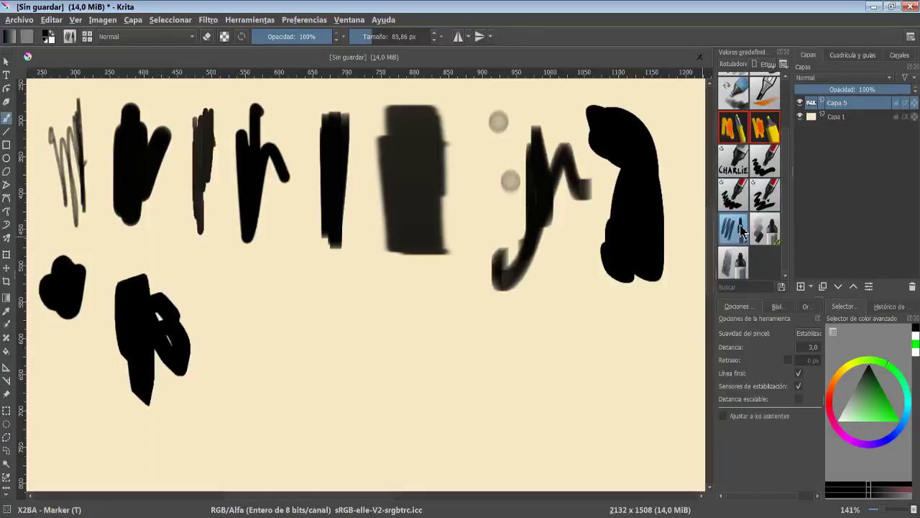
{"action": "mouse_move", "coordinate": [270, 317]}
{"action": "left_mouse_down"}
{"action": "mouse_move", "coordinate": [275, 381]}
{"action": "mouse_move", "coordinate": [241, 399]}
{"action": "left_mouse_up"}
{"action": "mouse_move", "coordinate": [266, 338]}
{"action": "left_mouse_down"}
{"action": "mouse_move", "coordinate": [347, 287]}
{"action": "mouse_move", "coordinate": [380, 380]}
{"action": "mouse_move", "coordinate": [449, 432]}
{"action": "left_mouse_up"}
{"action": "left_click", "coordinate": [733, 270]}
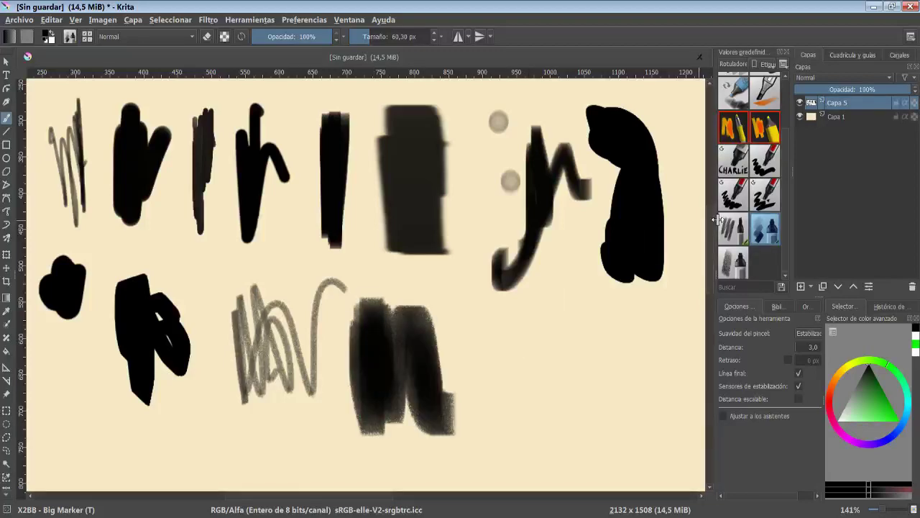
{"action": "left_click", "coordinate": [734, 228]}
{"action": "mouse_move", "coordinate": [497, 331]}
{"action": "left_mouse_down"}
{"action": "mouse_move", "coordinate": [536, 374]}
{"action": "mouse_move", "coordinate": [498, 431]}
{"action": "left_mouse_up"}
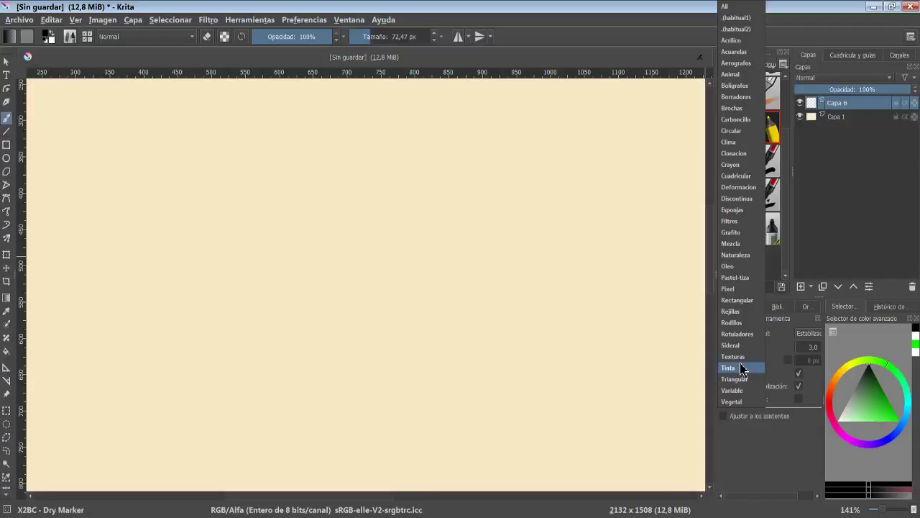
{"action": "left_click", "coordinate": [743, 368]}
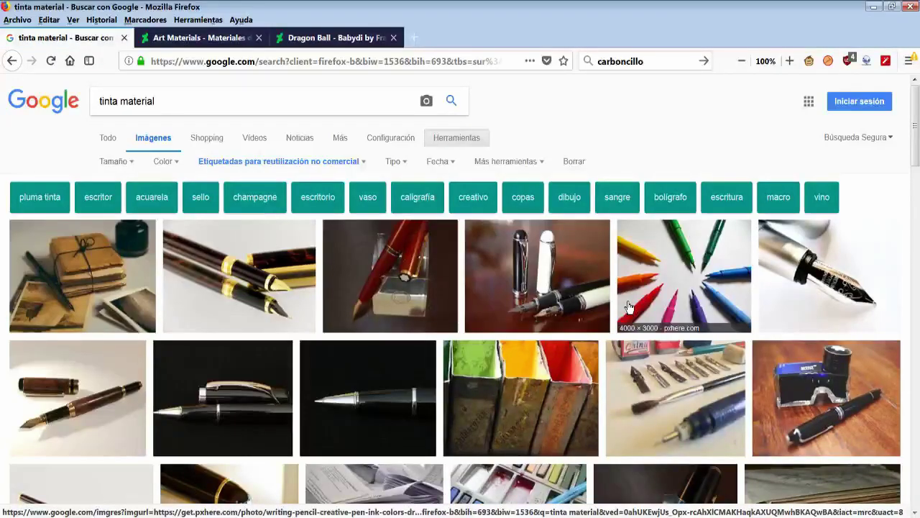
Step: Change the image search to 'tinta pluma', then go to the DeviantArt Ink Technical pens tab
{"action": "double_click", "coordinate": [190, 100]}
{"action": "type", "text": "pluma"}
{"action": "key", "text": "Return"}
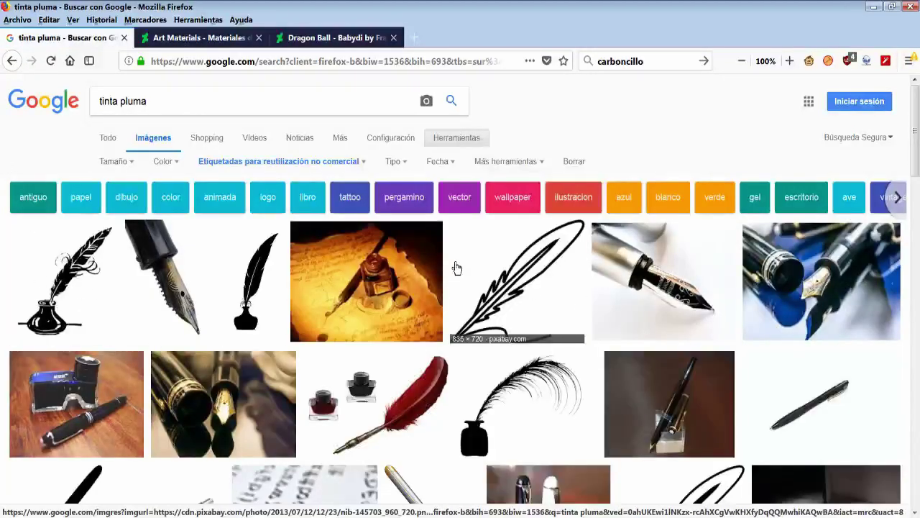
{"action": "left_click", "coordinate": [209, 38]}
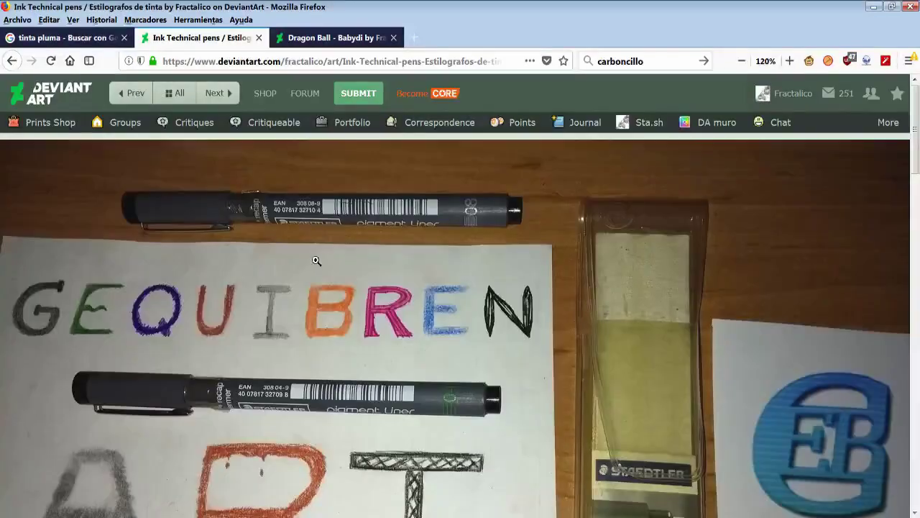
Step: Scroll through the Ink Technical pens deviation page
{"action": "scroll", "coordinate": [316, 260], "scroll_direction": "down", "scroll_amount": 5}
{"action": "scroll", "coordinate": [307, 243], "scroll_direction": "up", "scroll_amount": 2}
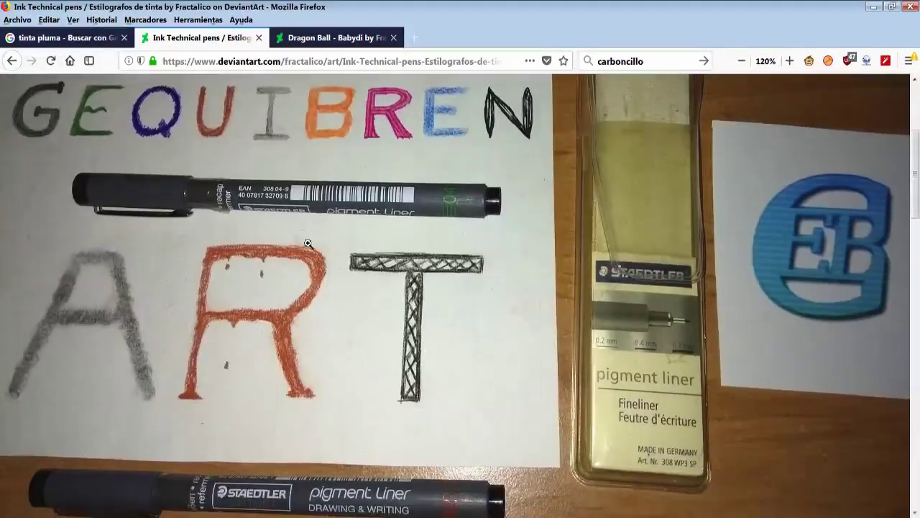
{"action": "scroll", "coordinate": [308, 243], "scroll_direction": "down", "scroll_amount": 1}
{"action": "scroll", "coordinate": [350, 390], "scroll_direction": "up", "scroll_amount": 4}
{"action": "scroll", "coordinate": [348, 387], "scroll_direction": "down", "scroll_amount": 2}
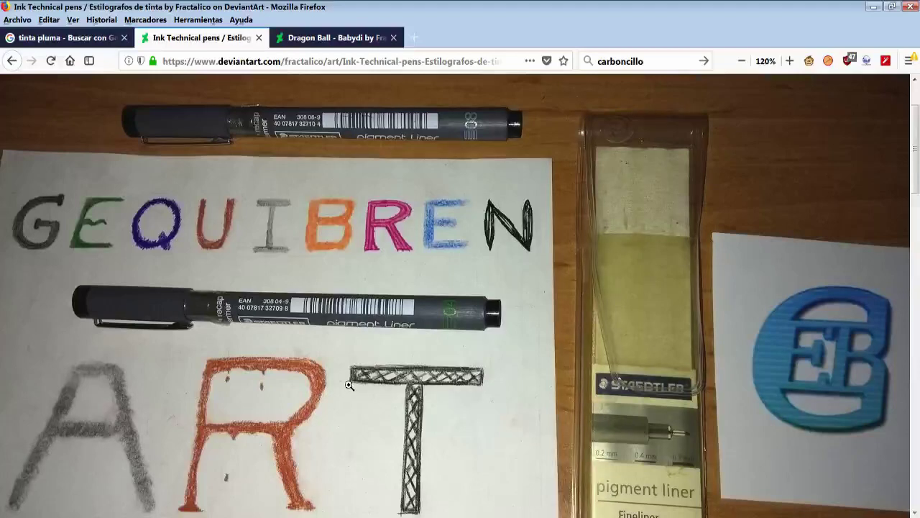
{"action": "scroll", "coordinate": [349, 385], "scroll_direction": "down", "scroll_amount": 1}
{"action": "scroll", "coordinate": [349, 386], "scroll_direction": "down", "scroll_amount": 3}
{"action": "scroll", "coordinate": [349, 385], "scroll_direction": "up", "scroll_amount": 2}
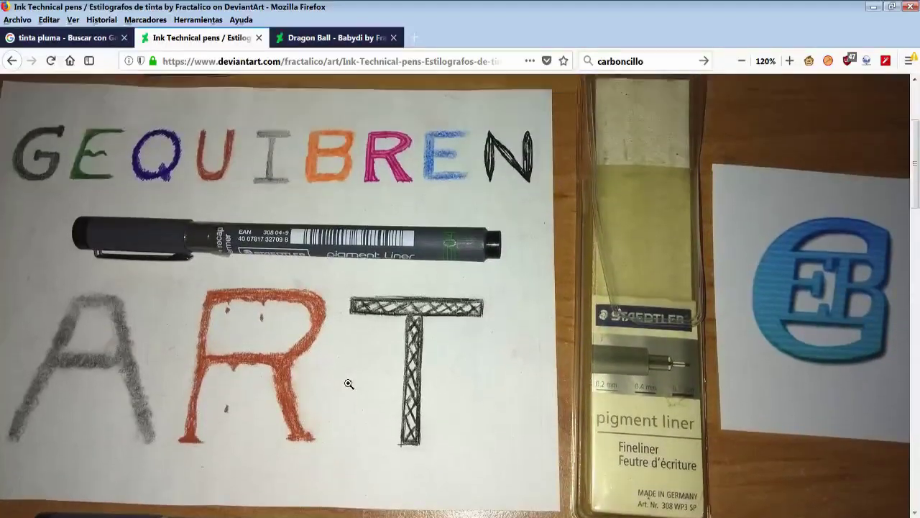
{"action": "scroll", "coordinate": [348, 383], "scroll_direction": "up", "scroll_amount": 4}
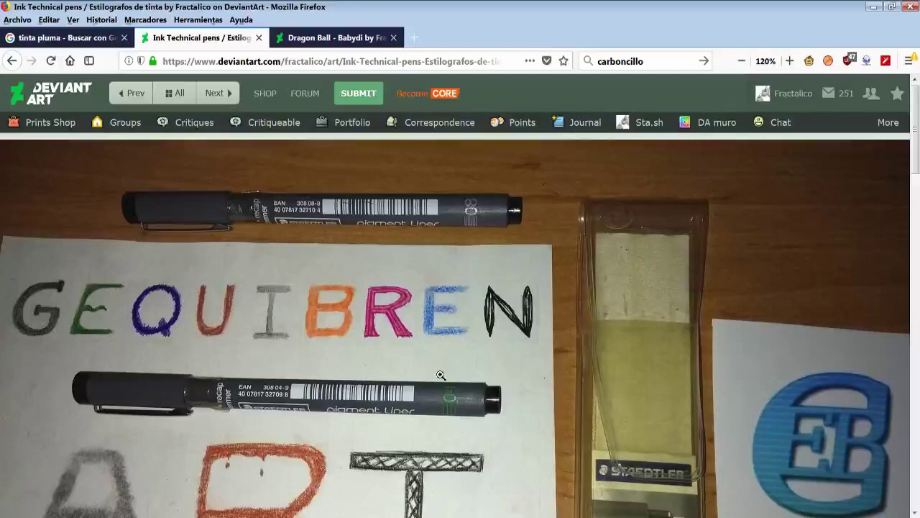
{"action": "scroll", "coordinate": [442, 381], "scroll_direction": "down", "scroll_amount": 4}
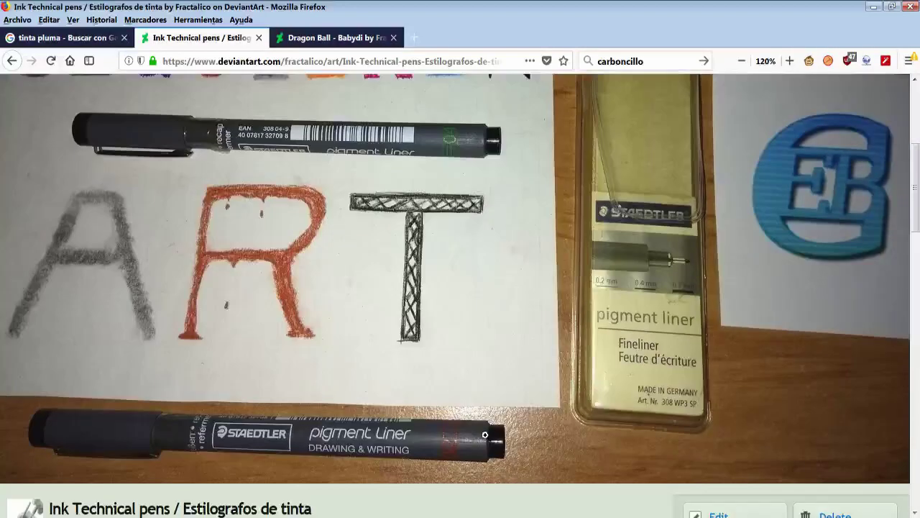
Step: Open the Avatar mecha drawing full-size and scroll through the inked line drawings
{"action": "key", "text": "ctrl+Tab"}
{"action": "left_click", "coordinate": [285, 272]}
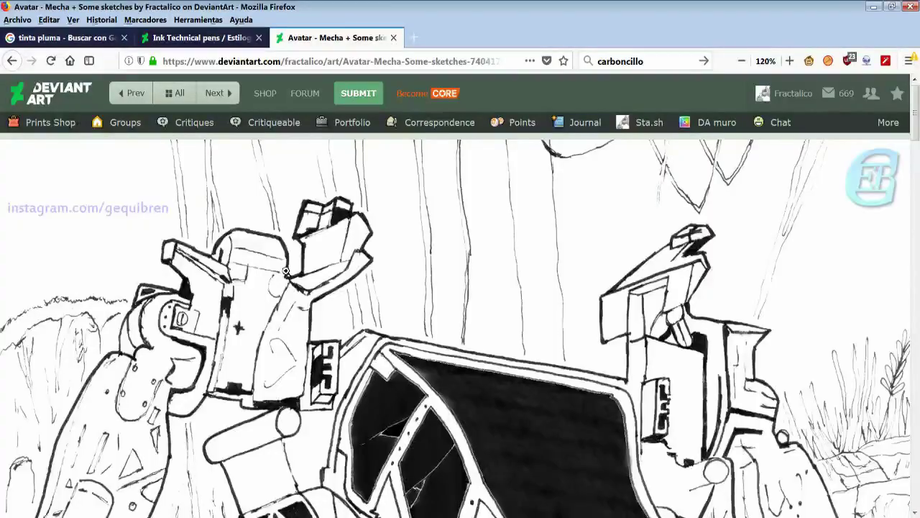
{"action": "scroll", "coordinate": [285, 272], "scroll_direction": "down", "scroll_amount": 5}
{"action": "scroll", "coordinate": [285, 272], "scroll_direction": "down", "scroll_amount": 5}
{"action": "scroll", "coordinate": [286, 272], "scroll_direction": "down", "scroll_amount": 2}
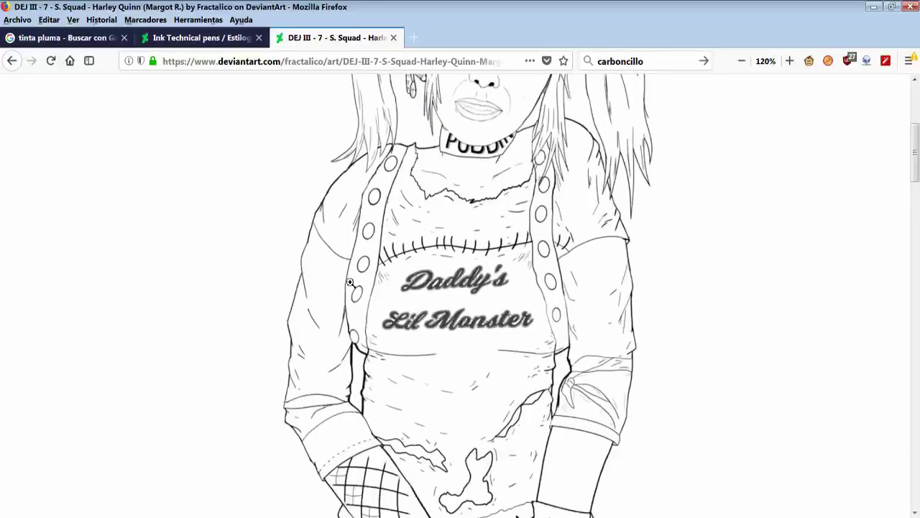
{"action": "scroll", "coordinate": [350, 282], "scroll_direction": "down", "scroll_amount": 5}
{"action": "scroll", "coordinate": [350, 283], "scroll_direction": "down", "scroll_amount": 5}
{"action": "scroll", "coordinate": [350, 283], "scroll_direction": "down", "scroll_amount": 2}
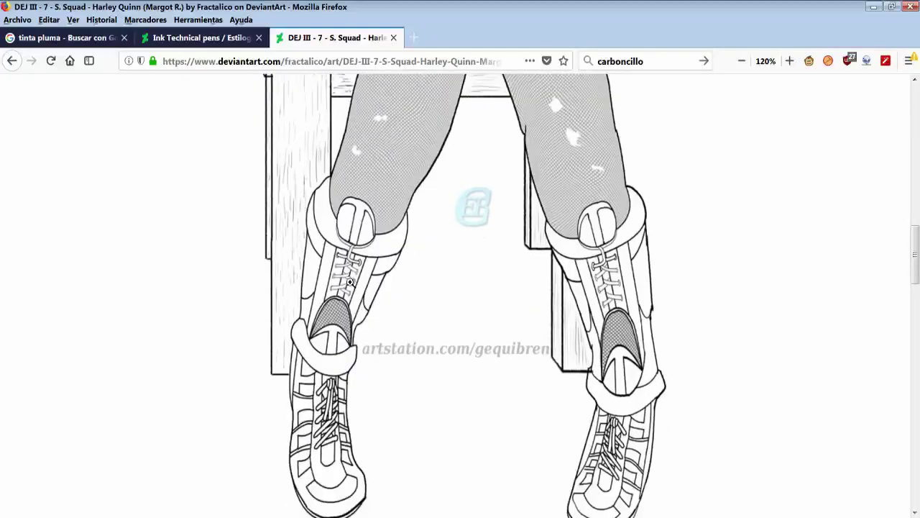
{"action": "scroll", "coordinate": [350, 283], "scroll_direction": "up", "scroll_amount": 5}
{"action": "scroll", "coordinate": [351, 282], "scroll_direction": "up", "scroll_amount": 5}
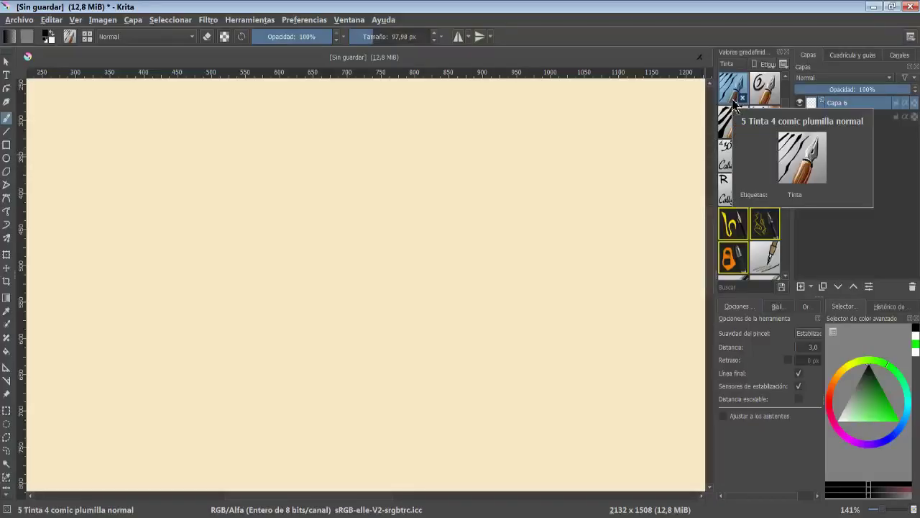
Step: Draw top-row test strokes with the comic pen, two more ink presets and Calligraphy 10degrees
{"action": "left_click_drag", "start_coordinate": [87, 133], "coordinate": [97, 260]}
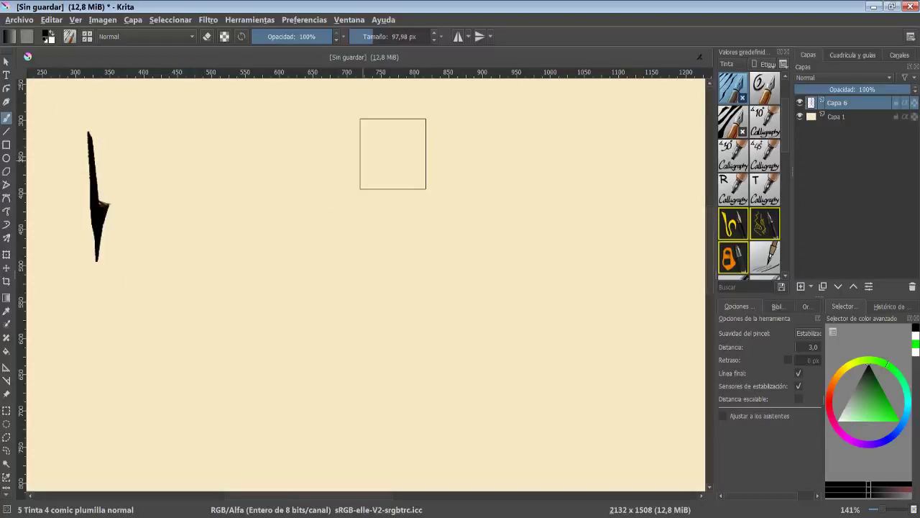
{"action": "left_click", "coordinate": [764, 88]}
{"action": "left_click_drag", "start_coordinate": [178, 119], "coordinate": [200, 134]}
{"action": "left_click", "coordinate": [733, 120]}
{"action": "left_click_drag", "start_coordinate": [324, 147], "coordinate": [252, 279]}
{"action": "left_click", "coordinate": [765, 121]}
{"action": "left_click_drag", "start_coordinate": [359, 122], "coordinate": [414, 155]}
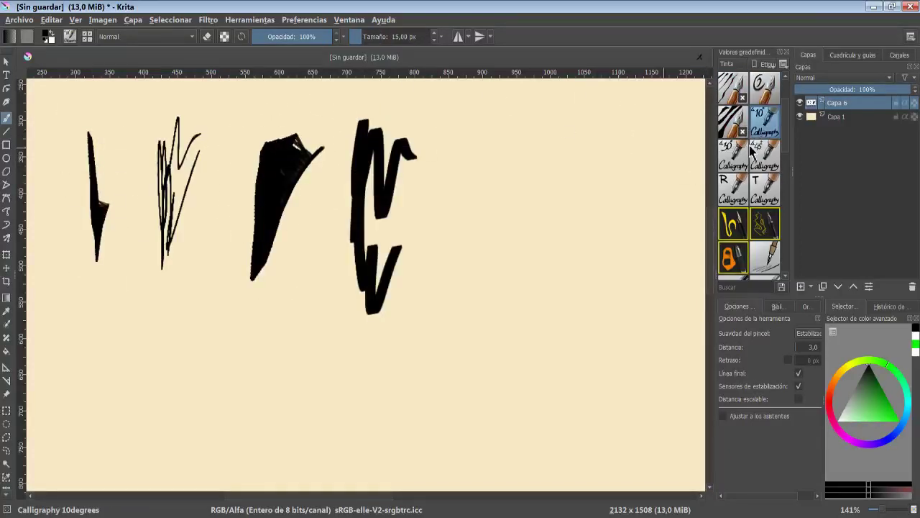
Step: Add a thick squiggle and figures, then test Concept Line Curve and the following preset
{"action": "left_click", "coordinate": [750, 152]}
{"action": "left_click_drag", "start_coordinate": [489, 104], "coordinate": [514, 264]}
{"action": "mouse_move", "coordinate": [533, 136]}
{"action": "left_mouse_down"}
{"action": "mouse_move", "coordinate": [622, 151]}
{"action": "mouse_move", "coordinate": [686, 223]}
{"action": "left_mouse_up"}
{"action": "left_click_drag", "start_coordinate": [50, 356], "coordinate": [64, 440]}
{"action": "left_click", "coordinate": [733, 225]}
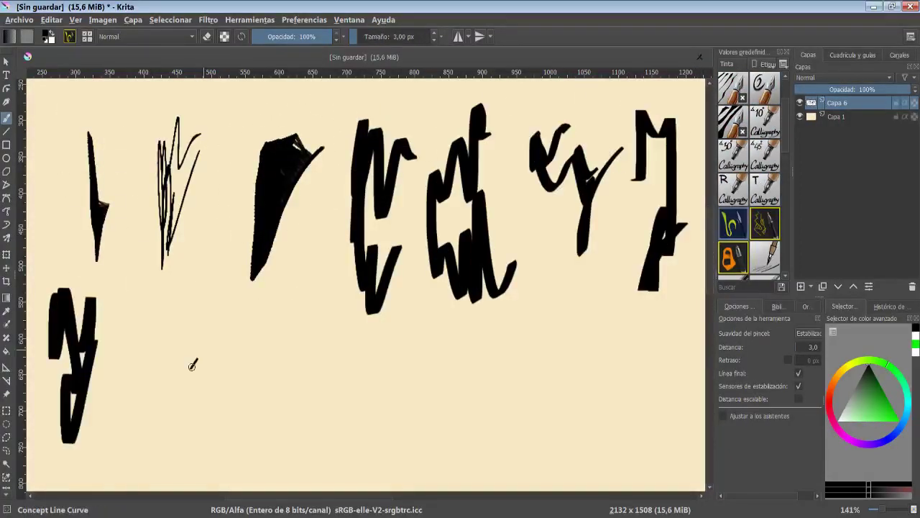
{"action": "left_click_drag", "start_coordinate": [144, 297], "coordinate": [195, 378]}
{"action": "key", "text": "/"}
{"action": "left_click_drag", "start_coordinate": [267, 268], "coordinate": [279, 411]}
Step: Test Concept Shader Alchemy, then draw four looped Ink-3 Gpen strokes in the second row
{"action": "scroll", "coordinate": [764, 179], "scroll_direction": "down", "scroll_amount": 3}
{"action": "left_click", "coordinate": [764, 89]}
{"action": "left_click_drag", "start_coordinate": [338, 374], "coordinate": [403, 431]}
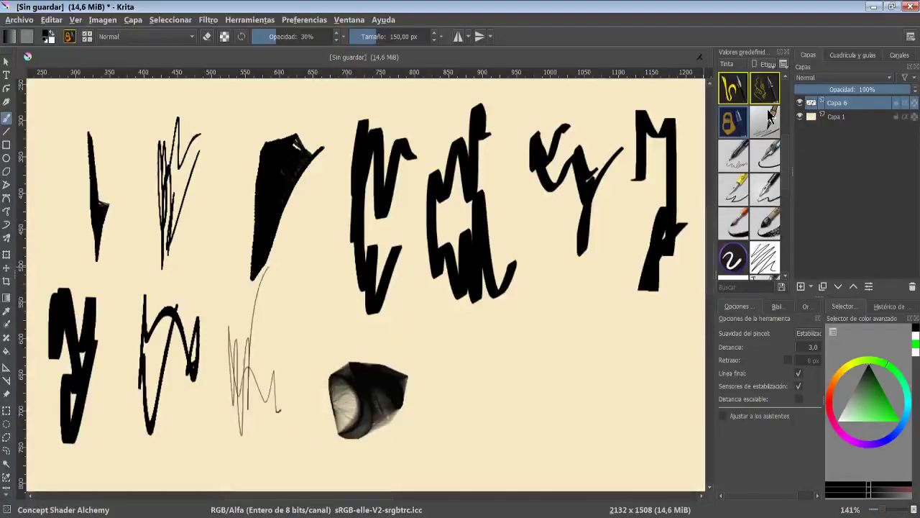
{"action": "left_click", "coordinate": [734, 188]}
{"action": "left_click_drag", "start_coordinate": [474, 330], "coordinate": [507, 338]}
{"action": "left_click_drag", "start_coordinate": [543, 306], "coordinate": [572, 356]}
{"action": "left_click_drag", "start_coordinate": [591, 316], "coordinate": [626, 370]}
{"action": "left_click_drag", "start_coordinate": [647, 317], "coordinate": [664, 418]}
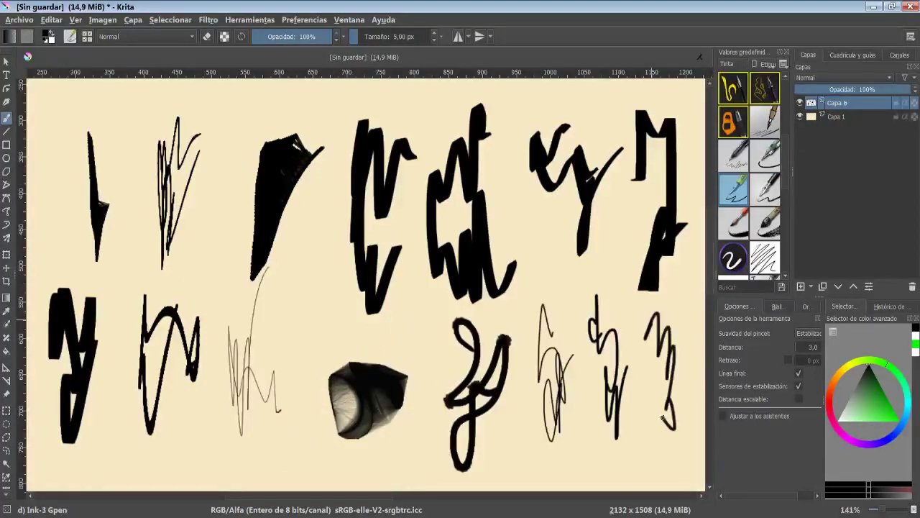
Step: Try Ink-4 Pen Rough and GDquest Ink speed with looped and thick strokes and an ink blob
{"action": "left_click", "coordinate": [768, 191]}
{"action": "scroll", "coordinate": [787, 193], "scroll_direction": "down", "scroll_amount": 3}
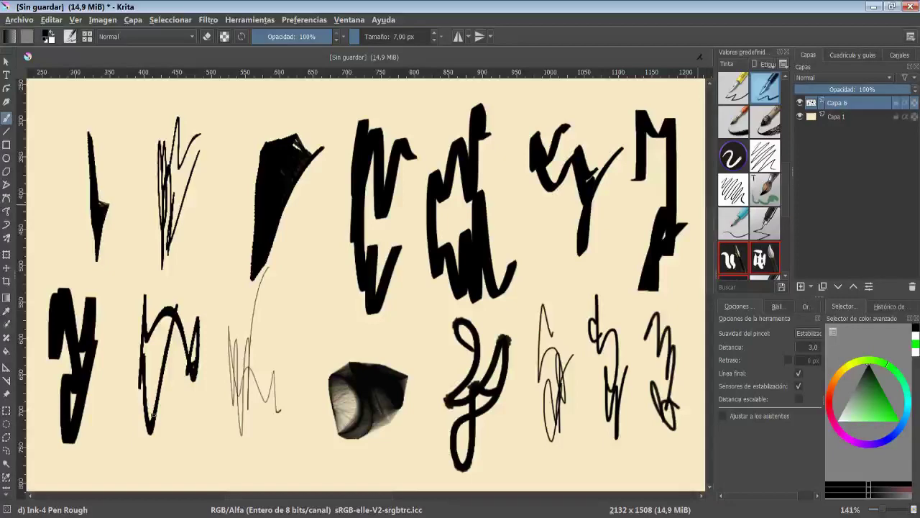
{"action": "scroll", "coordinate": [294, 381], "scroll_direction": "down", "scroll_amount": 2}
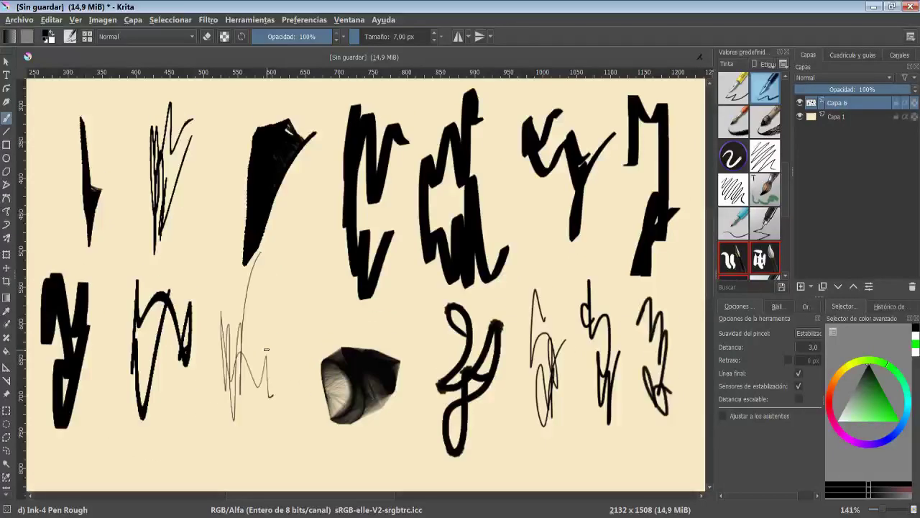
{"action": "left_click_drag", "start_coordinate": [536, 104], "coordinate": [594, 131]}
{"action": "left_click", "coordinate": [734, 156]}
{"action": "left_click_drag", "start_coordinate": [622, 100], "coordinate": [683, 133]}
{"action": "left_click_drag", "start_coordinate": [525, 191], "coordinate": [550, 241]}
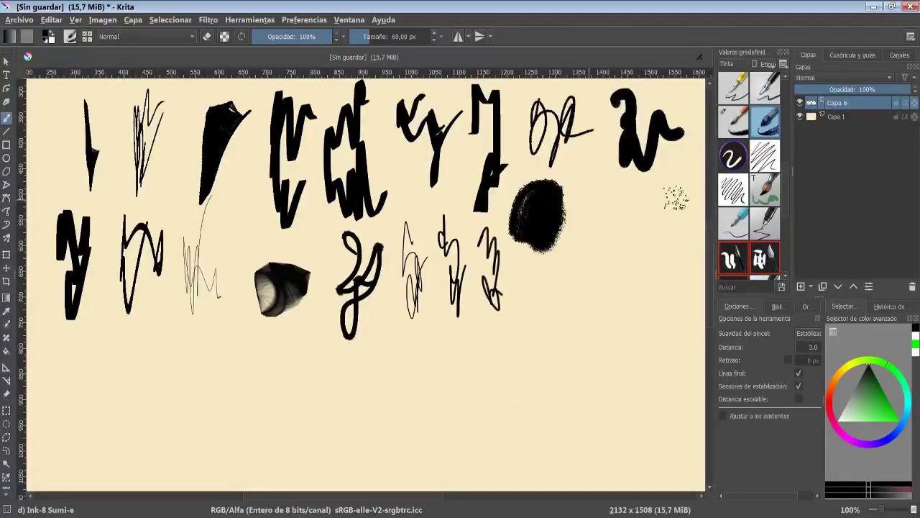
{"action": "left_click_drag", "start_coordinate": [579, 212], "coordinate": [596, 229]}
Step: Cycle through Ink 01, Ink 02 hatching, Jackpack Ink Crunchy and muses Technic pen with test strokes
{"action": "left_click", "coordinate": [776, 154]}
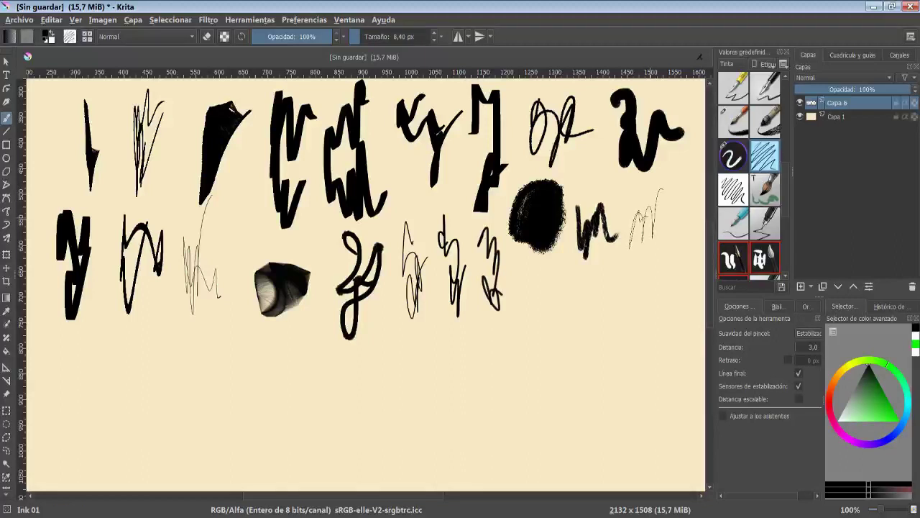
{"action": "left_click", "coordinate": [735, 183]}
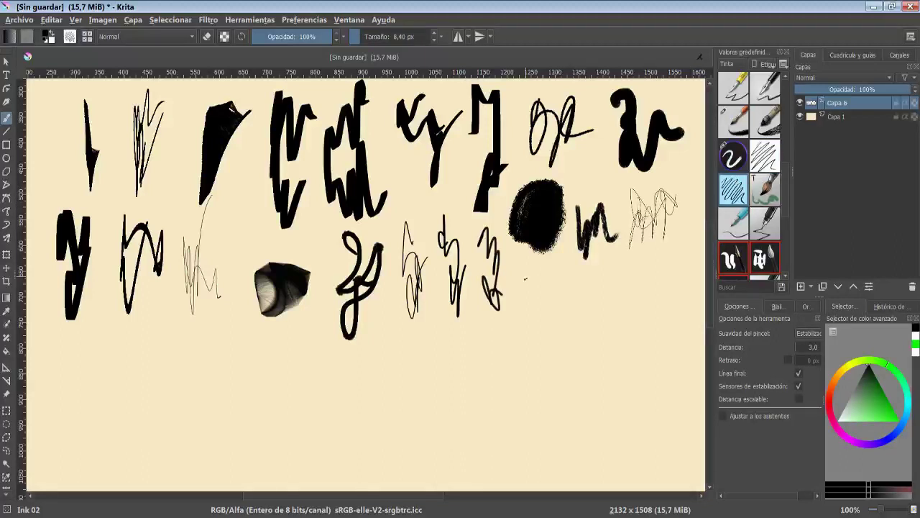
{"action": "left_click", "coordinate": [734, 223]}
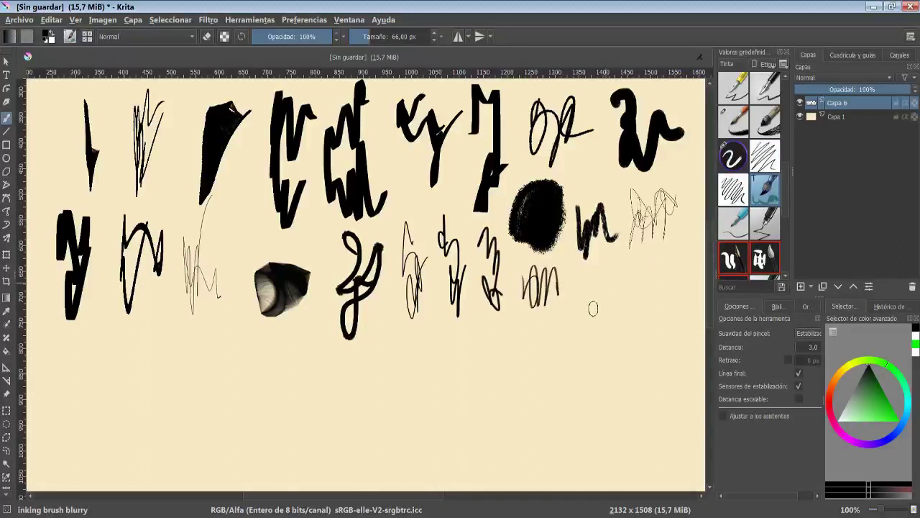
{"action": "mouse_move", "coordinate": [581, 286]}
{"action": "left_mouse_down"}
{"action": "mouse_move", "coordinate": [601, 320]}
{"action": "mouse_move", "coordinate": [627, 286]}
{"action": "mouse_move", "coordinate": [692, 256]}
{"action": "left_mouse_up"}
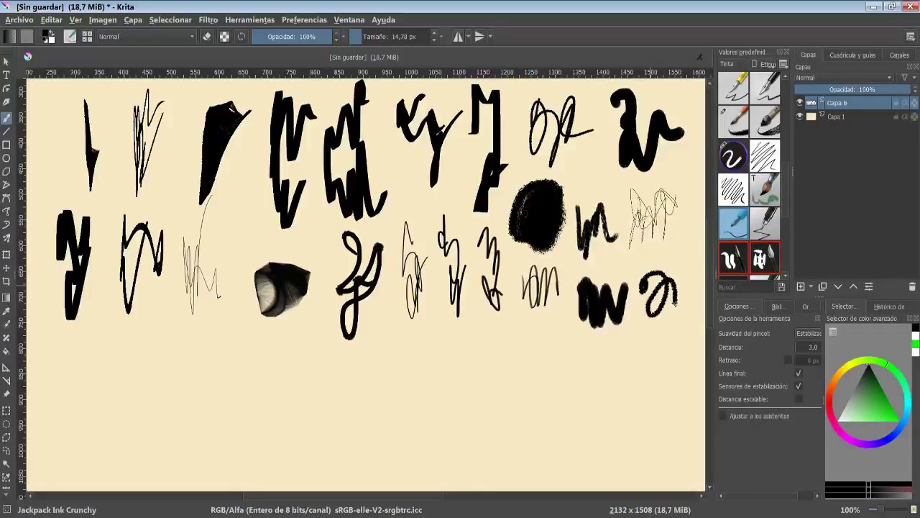
{"action": "left_click", "coordinate": [764, 223]}
{"action": "left_click_drag", "start_coordinate": [93, 359], "coordinate": [76, 439]}
Step: Step through the next presets, including Natural Media Ink Pen, drawing blobs and vertical bottom-row strokes
{"action": "left_click_drag", "start_coordinate": [123, 367], "coordinate": [121, 446]}
{"action": "scroll", "coordinate": [789, 221], "scroll_direction": "down", "scroll_amount": 4}
{"action": "key", "text": "period"}
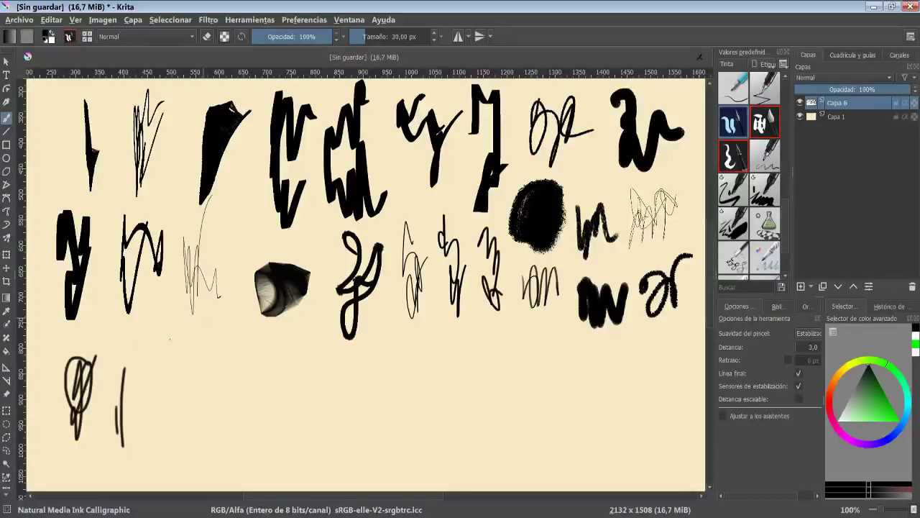
{"action": "left_click_drag", "start_coordinate": [167, 377], "coordinate": [162, 454]}
{"action": "key", "text": "period"}
{"action": "left_click_drag", "start_coordinate": [225, 347], "coordinate": [217, 472]}
{"action": "key", "text": "period"}
{"action": "left_click_drag", "start_coordinate": [274, 332], "coordinate": [281, 454]}
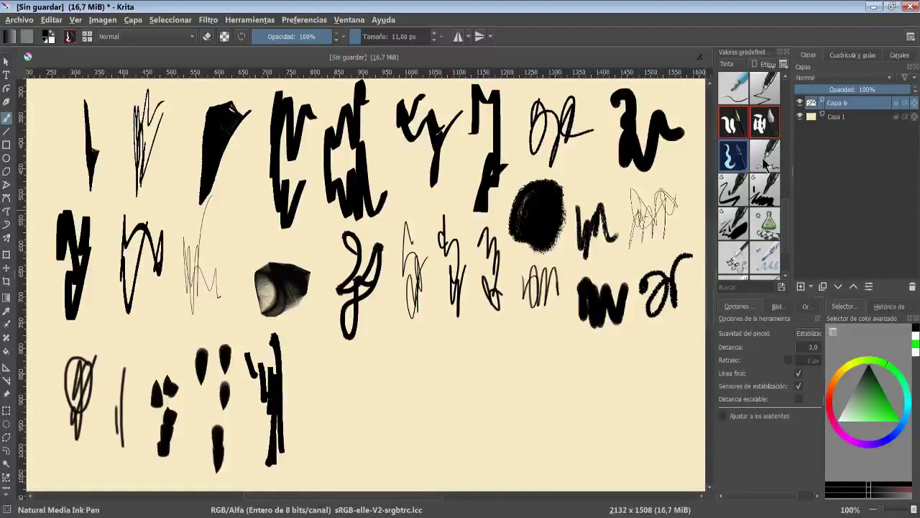
{"action": "key", "text": "period"}
{"action": "left_click_drag", "start_coordinate": [308, 335], "coordinate": [317, 472]}
Step: Paint thick blocks with Nylnook Ink Power Rectangle and a black crescent with Shapes Fill
{"action": "key", "text": "period"}
{"action": "key", "text": "period"}
{"action": "mouse_move", "coordinate": [424, 328]}
{"action": "left_mouse_down"}
{"action": "mouse_move", "coordinate": [433, 472]}
{"action": "mouse_move", "coordinate": [433, 460]}
{"action": "left_mouse_up"}
{"action": "key", "text": "period"}
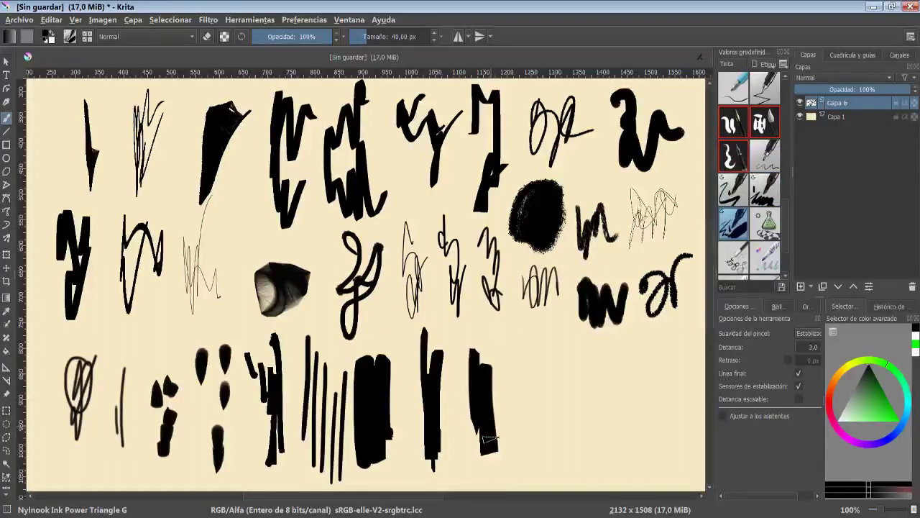
{"action": "left_click_drag", "start_coordinate": [489, 317], "coordinate": [483, 456]}
{"action": "key", "text": "period"}
{"action": "left_click_drag", "start_coordinate": [568, 338], "coordinate": [539, 438]}
Step: Draw further Shapes Fill shapes, undoing two and keeping a filled black polygon
{"action": "scroll", "coordinate": [741, 180], "scroll_direction": "down", "scroll_amount": 2}
{"action": "mouse_move", "coordinate": [623, 418]}
{"action": "left_mouse_down"}
{"action": "mouse_move", "coordinate": [593, 351]}
{"action": "mouse_move", "coordinate": [655, 358]}
{"action": "left_mouse_up"}
{"action": "key", "text": "ctrl+z"}
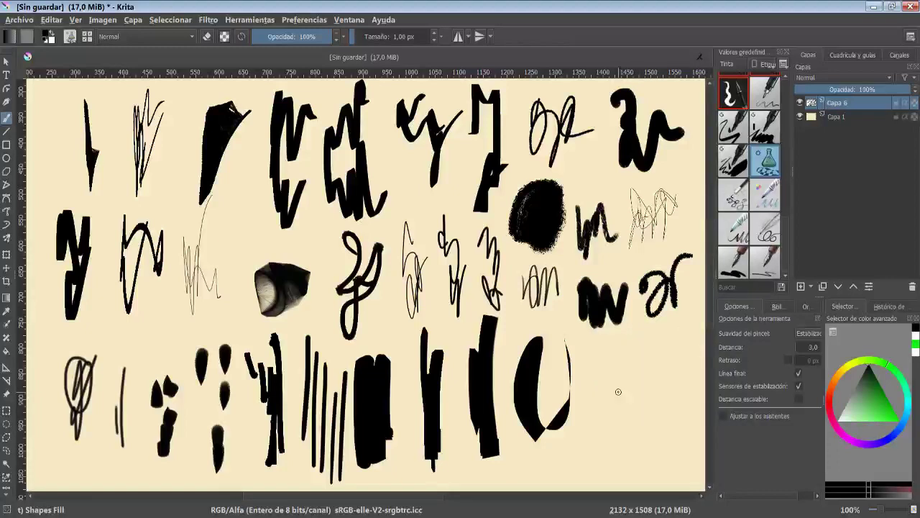
{"action": "left_click_drag", "start_coordinate": [616, 384], "coordinate": [650, 356]}
{"action": "key", "text": "ctrl+z"}
{"action": "mouse_move", "coordinate": [606, 424]}
{"action": "left_mouse_down"}
{"action": "mouse_move", "coordinate": [654, 366]}
{"action": "mouse_move", "coordinate": [636, 432]}
{"action": "left_mouse_up"}
Step: Test Experimental Webs and the following presets with strokes along the bottom, ending with thin pencil strokes
{"action": "key", "text": "period"}
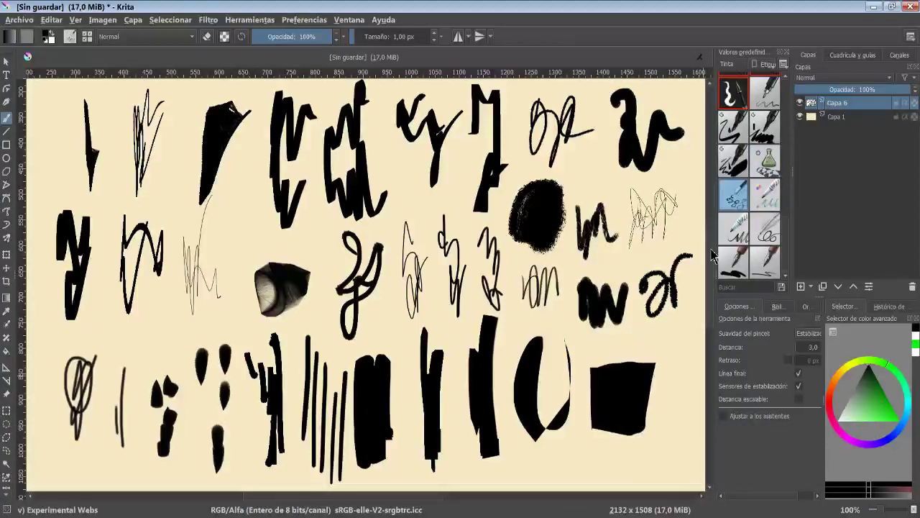
{"action": "left_click_drag", "start_coordinate": [676, 332], "coordinate": [694, 424]}
{"action": "scroll", "coordinate": [360, 281], "scroll_direction": "down", "scroll_amount": 3}
{"action": "key", "text": "period"}
{"action": "left_click_drag", "start_coordinate": [83, 403], "coordinate": [65, 461]}
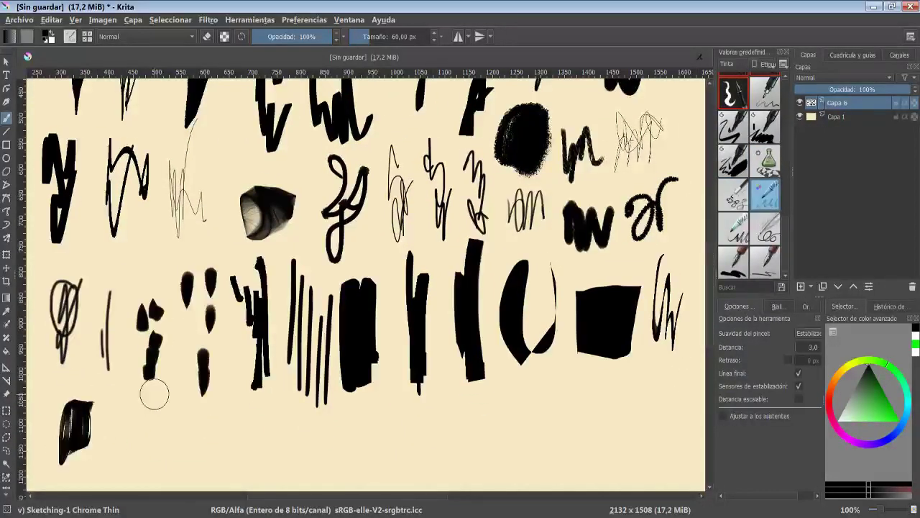
{"action": "key", "text": "period"}
{"action": "left_click_drag", "start_coordinate": [166, 424], "coordinate": [133, 468]}
{"action": "key", "text": "period"}
{"action": "left_click_drag", "start_coordinate": [212, 413], "coordinate": [273, 450]}
{"action": "key", "text": "period"}
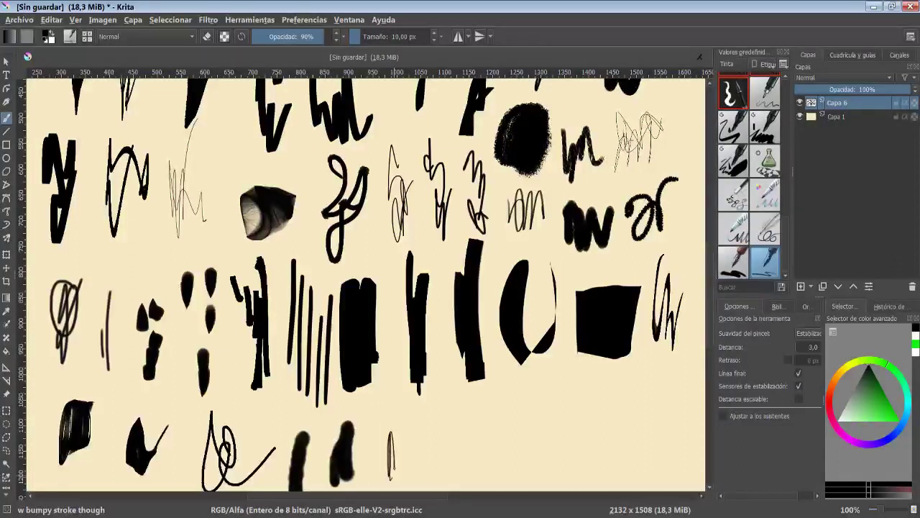
{"action": "left_click_drag", "start_coordinate": [396, 478], "coordinate": [430, 413]}
Step: Add one more thin pencil stroke and a wavy S-shaped squiggle
{"action": "left_click_drag", "start_coordinate": [435, 471], "coordinate": [442, 381]}
{"action": "scroll", "coordinate": [442, 382], "scroll_direction": "right", "scroll_amount": 2}
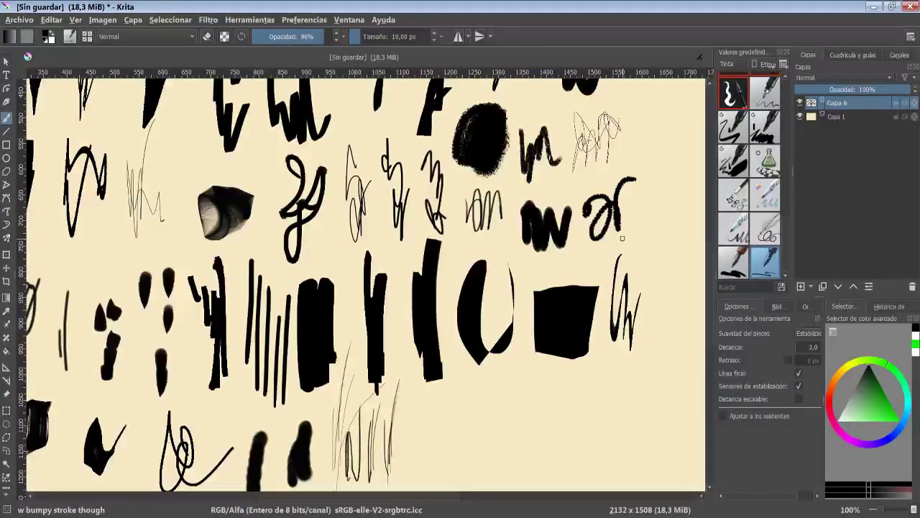
{"action": "scroll", "coordinate": [414, 405], "scroll_direction": "up", "scroll_amount": 1}
{"action": "scroll", "coordinate": [390, 422], "scroll_direction": "up", "scroll_amount": 1}
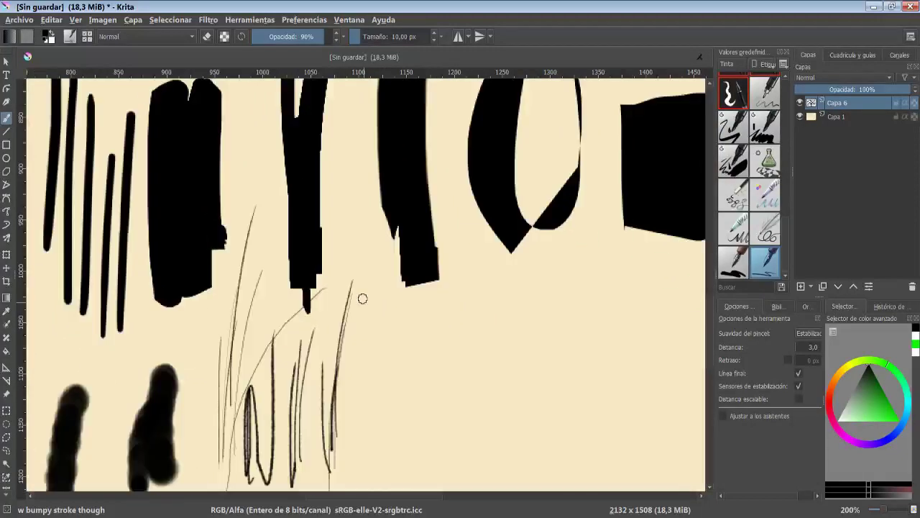
{"action": "scroll", "coordinate": [361, 300], "scroll_direction": "up", "scroll_amount": 1}
{"action": "scroll", "coordinate": [374, 353], "scroll_direction": "up", "scroll_amount": 1}
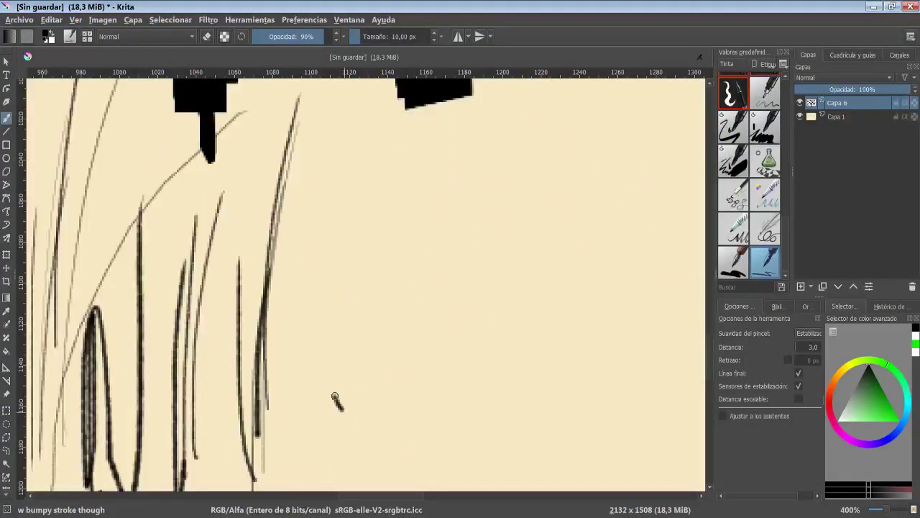
{"action": "mouse_move", "coordinate": [334, 396]}
{"action": "left_mouse_down"}
{"action": "mouse_move", "coordinate": [373, 381]}
{"action": "mouse_move", "coordinate": [394, 356]}
{"action": "mouse_move", "coordinate": [379, 248]}
{"action": "left_mouse_up"}
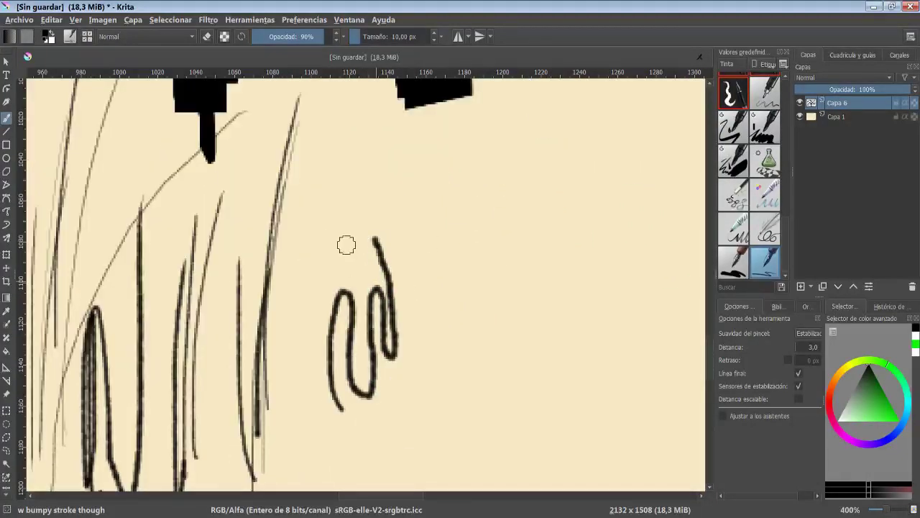
Step: Draw five thin vertical strokes, a rising curve and several long diagonal strokes beside the squiggle
{"action": "left_click_drag", "start_coordinate": [432, 468], "coordinate": [453, 299]}
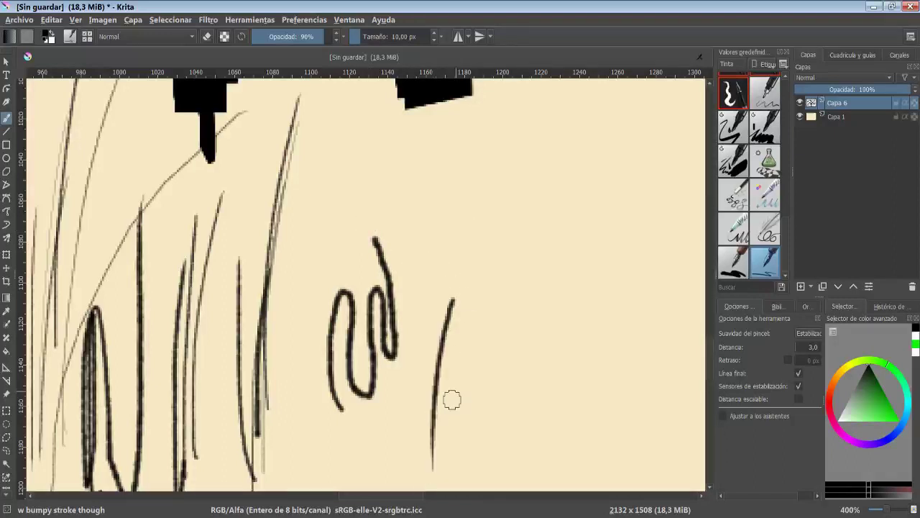
{"action": "left_click_drag", "start_coordinate": [467, 467], "coordinate": [476, 320]}
{"action": "left_click_drag", "start_coordinate": [452, 373], "coordinate": [494, 193]}
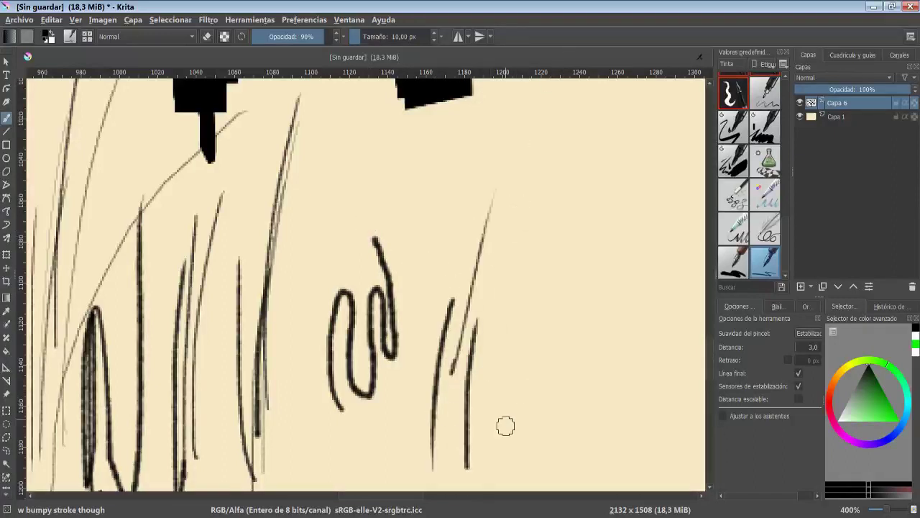
{"action": "left_click_drag", "start_coordinate": [509, 429], "coordinate": [527, 256]}
{"action": "left_click_drag", "start_coordinate": [543, 444], "coordinate": [552, 265]}
{"action": "left_click_drag", "start_coordinate": [587, 425], "coordinate": [597, 214]}
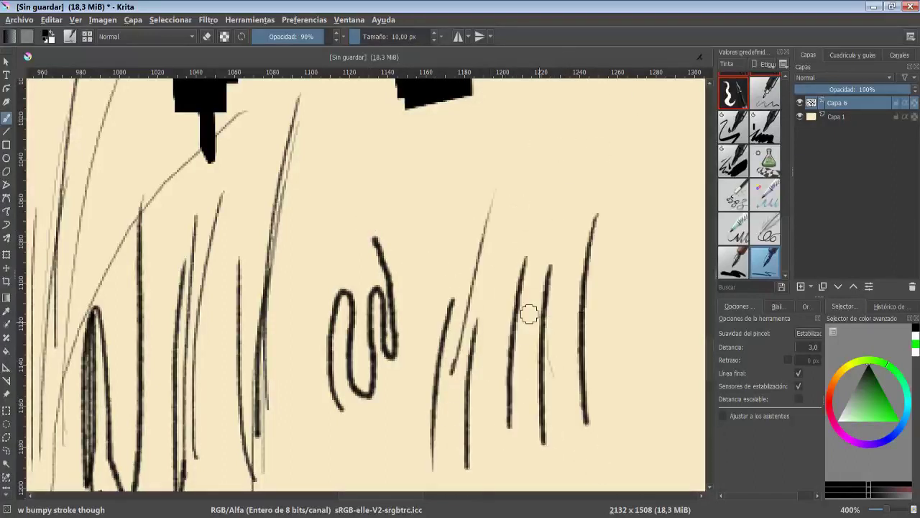
{"action": "left_click_drag", "start_coordinate": [485, 413], "coordinate": [539, 180]}
{"action": "left_click_drag", "start_coordinate": [372, 484], "coordinate": [448, 203]}
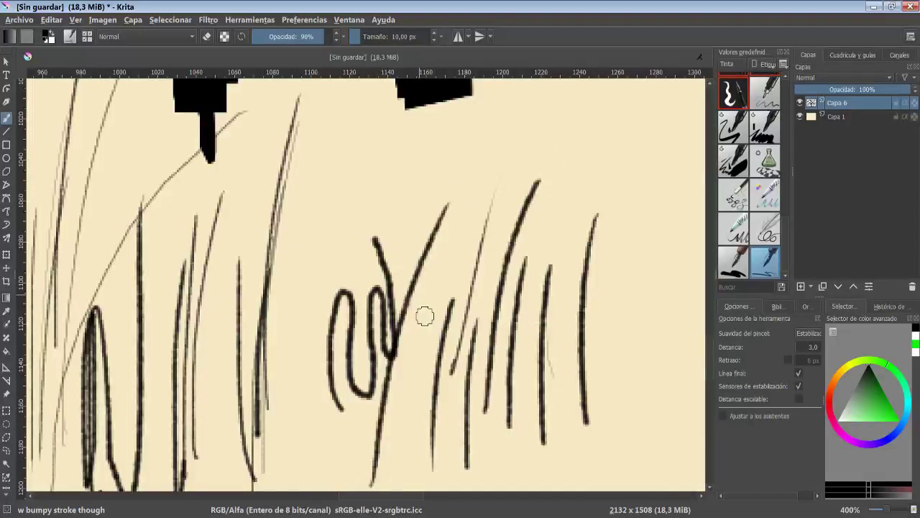
{"action": "left_click_drag", "start_coordinate": [412, 389], "coordinate": [468, 194]}
{"action": "left_click_drag", "start_coordinate": [423, 374], "coordinate": [521, 131]}
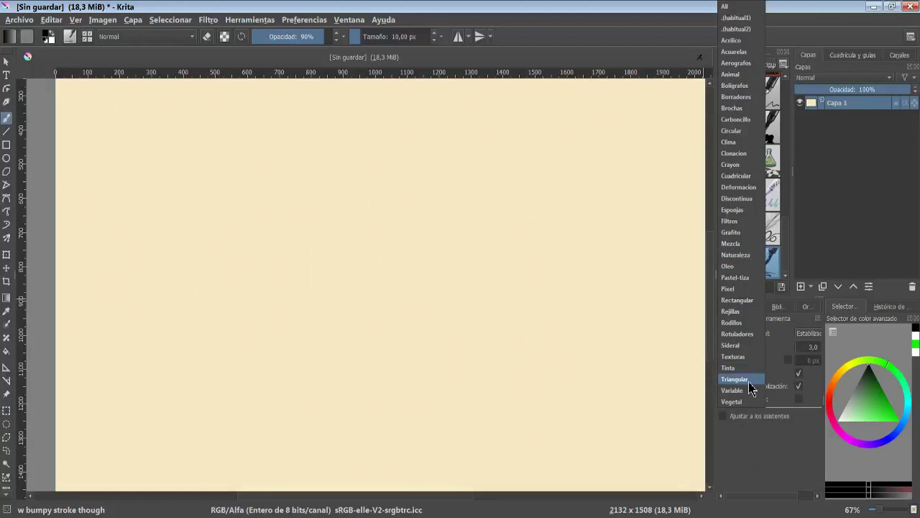
Step: Paint two black angular shapes with the Triangular presets Nylnook Ink Power and Poska Triangle
{"action": "left_click", "coordinate": [751, 381]}
{"action": "left_click", "coordinate": [760, 77]}
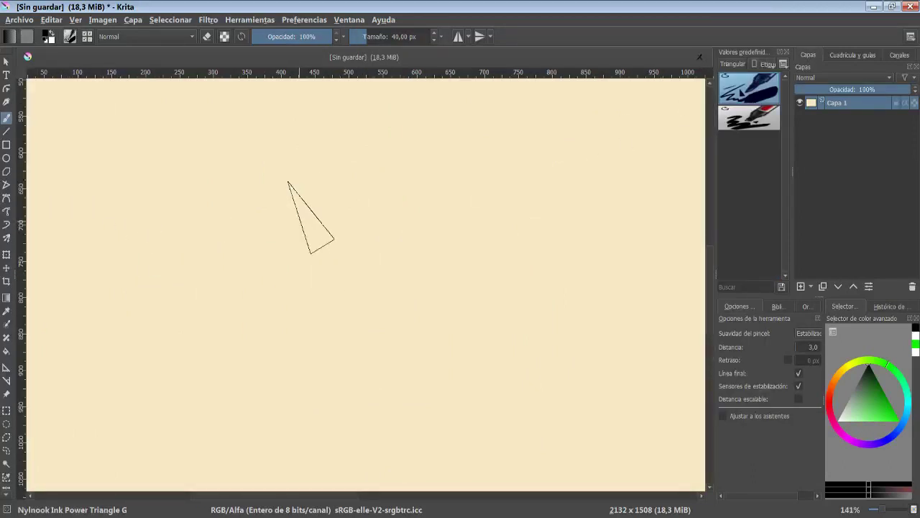
{"action": "mouse_move", "coordinate": [128, 226]}
{"action": "left_mouse_down"}
{"action": "mouse_move", "coordinate": [129, 180]}
{"action": "mouse_move", "coordinate": [169, 212]}
{"action": "left_mouse_up"}
{"action": "left_click", "coordinate": [751, 121]}
{"action": "mouse_move", "coordinate": [230, 190]}
{"action": "left_mouse_down"}
{"action": "mouse_move", "coordinate": [282, 167]}
{"action": "mouse_move", "coordinate": [285, 184]}
{"action": "left_mouse_up"}
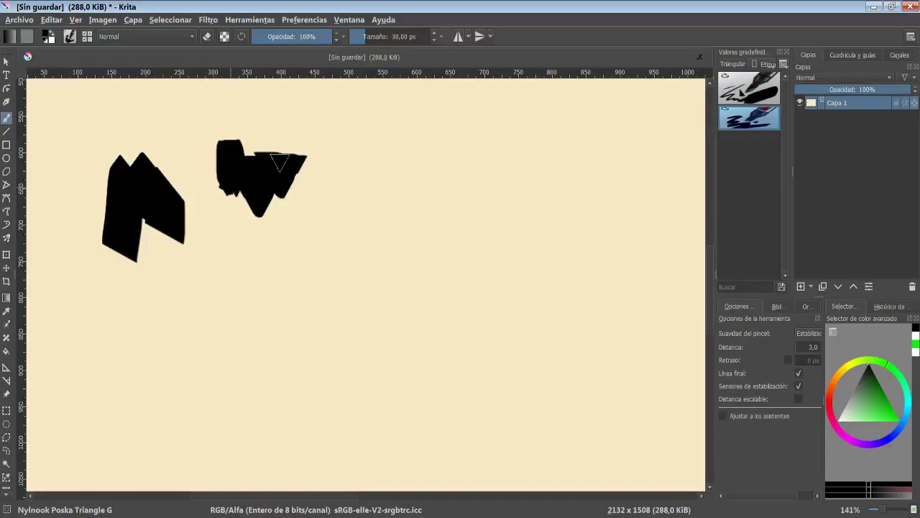
{"action": "left_click", "coordinate": [732, 64]}
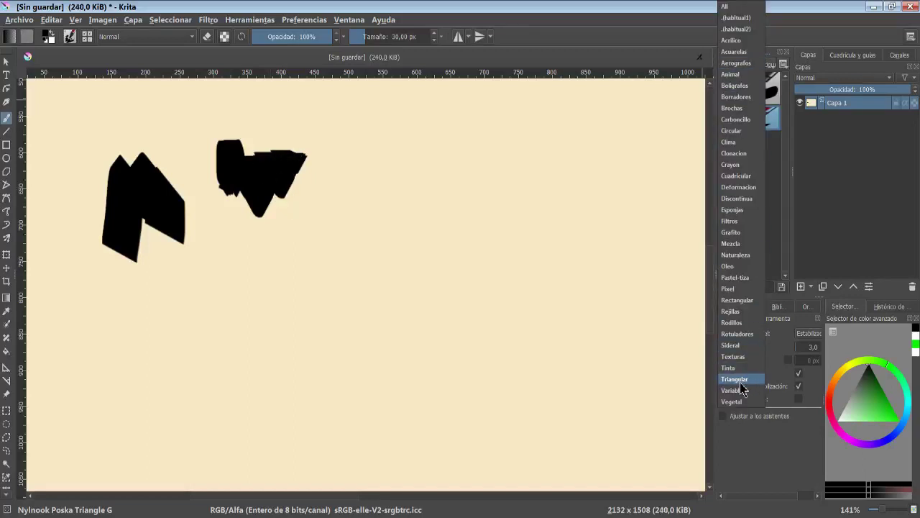
Step: From the Variable group, paint a black J-curl with the flat brush and grey directional shading
{"action": "left_click", "coordinate": [742, 389]}
{"action": "left_click", "coordinate": [725, 100]}
{"action": "mouse_move", "coordinate": [412, 153]}
{"action": "left_mouse_down"}
{"action": "mouse_move", "coordinate": [368, 188]}
{"action": "mouse_move", "coordinate": [432, 169]}
{"action": "left_mouse_up"}
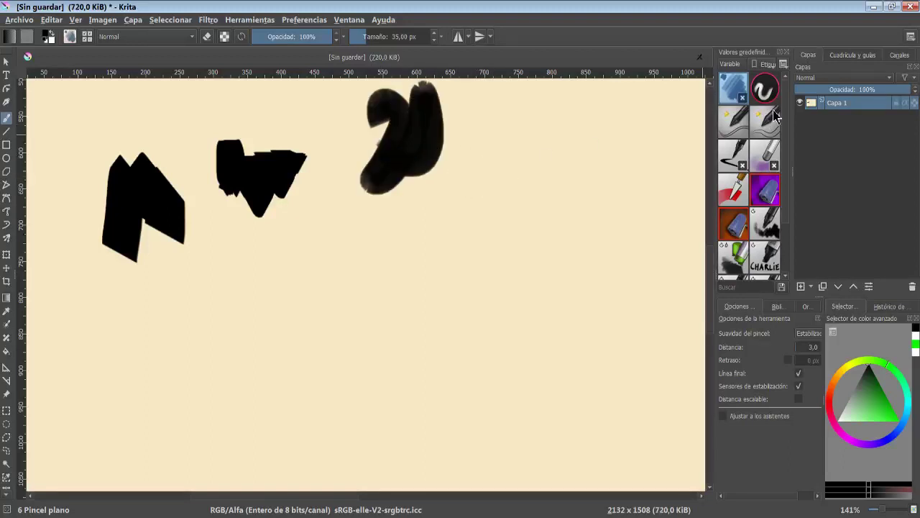
{"action": "left_click", "coordinate": [765, 88]}
{"action": "left_click_drag", "start_coordinate": [533, 202], "coordinate": [597, 223]}
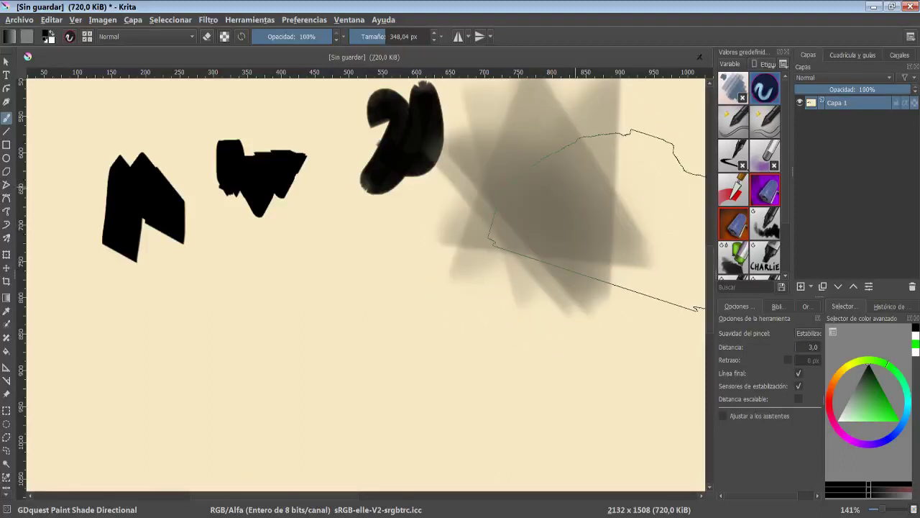
Step: Draw looping black strokes with the two ribbon brushes and a Y-shaped brush-pen stroke
{"action": "left_click", "coordinate": [733, 121]}
{"action": "mouse_move", "coordinate": [101, 296]}
{"action": "left_mouse_down"}
{"action": "mouse_move", "coordinate": [90, 392]}
{"action": "mouse_move", "coordinate": [90, 345]}
{"action": "left_mouse_up"}
{"action": "left_click", "coordinate": [721, 124]}
{"action": "mouse_move", "coordinate": [100, 287]}
{"action": "left_mouse_down"}
{"action": "mouse_move", "coordinate": [156, 294]}
{"action": "mouse_move", "coordinate": [285, 411]}
{"action": "mouse_move", "coordinate": [356, 325]}
{"action": "left_mouse_up"}
{"action": "left_click", "coordinate": [732, 157]}
{"action": "mouse_move", "coordinate": [368, 267]}
{"action": "left_mouse_down"}
{"action": "mouse_move", "coordinate": [418, 288]}
{"action": "mouse_move", "coordinate": [392, 371]}
{"action": "left_mouse_up"}
Step: Paint a textured palette-knife blob and smear, then a round dry-roller patch at upper right
{"action": "left_click", "coordinate": [733, 189]}
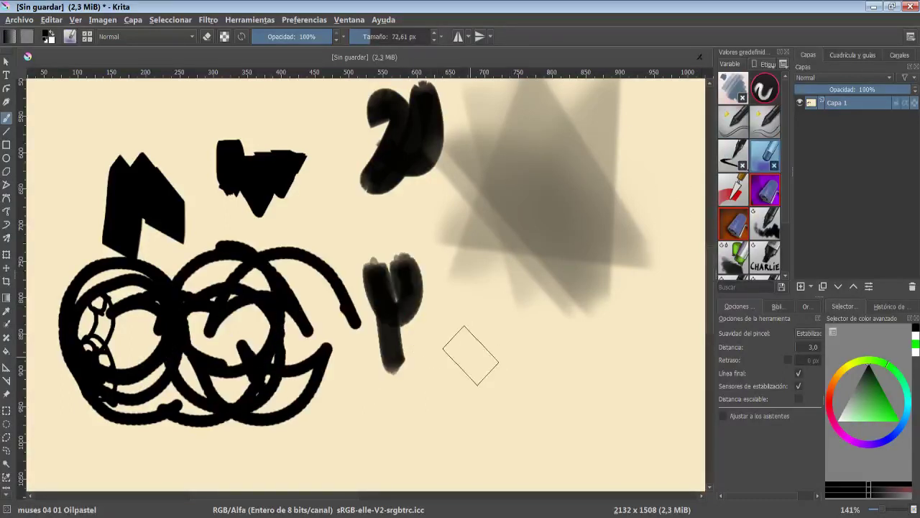
{"action": "left_click_drag", "start_coordinate": [460, 342], "coordinate": [485, 378]}
{"action": "left_click_drag", "start_coordinate": [571, 366], "coordinate": [630, 334]}
{"action": "left_click", "coordinate": [734, 223]}
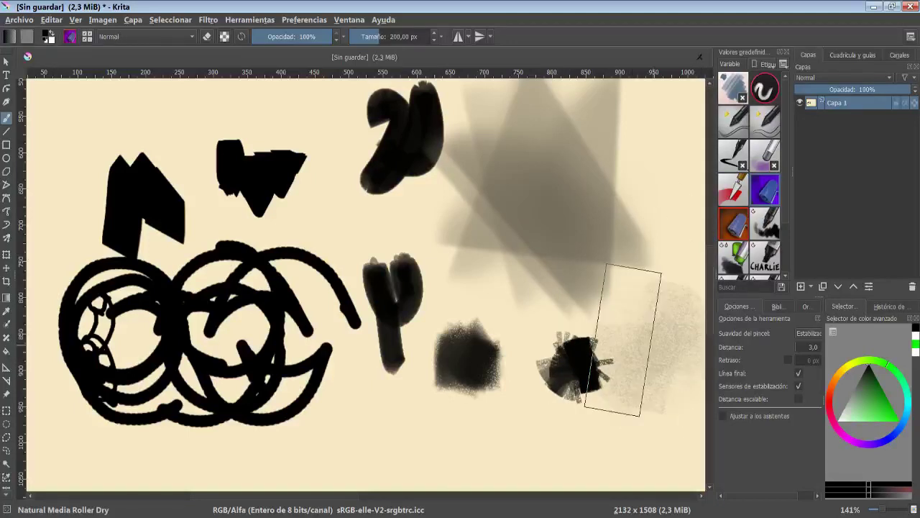
{"action": "scroll", "coordinate": [458, 267], "scroll_direction": "down", "scroll_amount": 1}
{"action": "left_click_drag", "start_coordinate": [457, 270], "coordinate": [305, 173]}
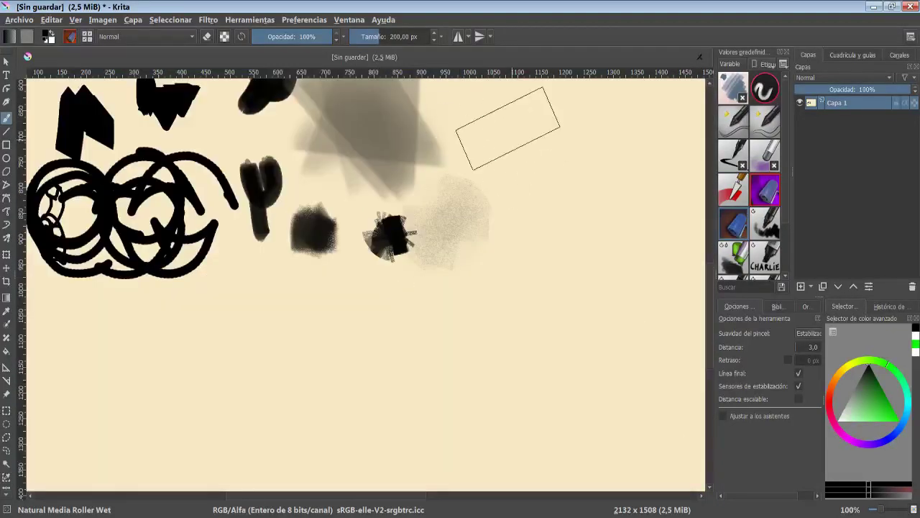
{"action": "left_click_drag", "start_coordinate": [506, 125], "coordinate": [538, 152]}
Step: Add two grey block-and-mix strokes and tall black strokes with the Charlie ink presets
{"action": "left_click", "coordinate": [735, 258]}
{"action": "left_click_drag", "start_coordinate": [539, 219], "coordinate": [536, 272]}
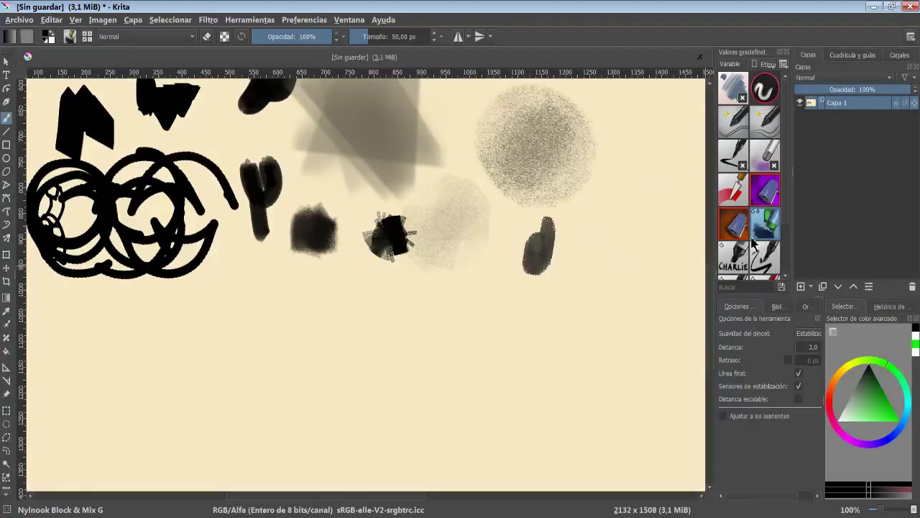
{"action": "left_click_drag", "start_coordinate": [633, 237], "coordinate": [597, 246]}
{"action": "left_click", "coordinate": [733, 255]}
{"action": "mouse_move", "coordinate": [636, 194]}
{"action": "left_mouse_down"}
{"action": "mouse_move", "coordinate": [613, 212]}
{"action": "mouse_move", "coordinate": [684, 184]}
{"action": "left_mouse_up"}
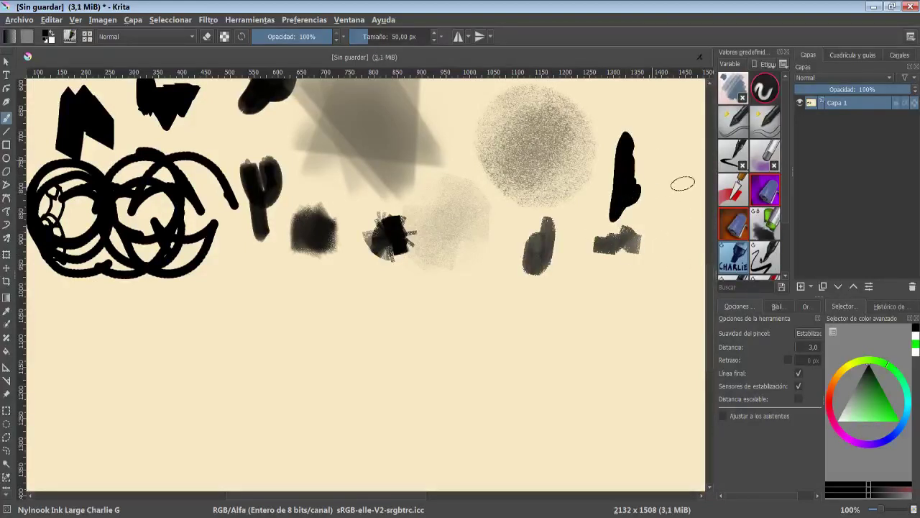
{"action": "left_click", "coordinate": [767, 266]}
{"action": "left_click_drag", "start_coordinate": [665, 133], "coordinate": [675, 275]}
Step: Paint lower-left strokes with the power rectangle, square Poska marker and dull square paint presets
{"action": "scroll", "coordinate": [749, 215], "scroll_direction": "down", "scroll_amount": 2}
{"action": "left_click", "coordinate": [764, 229]}
{"action": "left_click_drag", "start_coordinate": [115, 370], "coordinate": [74, 397]}
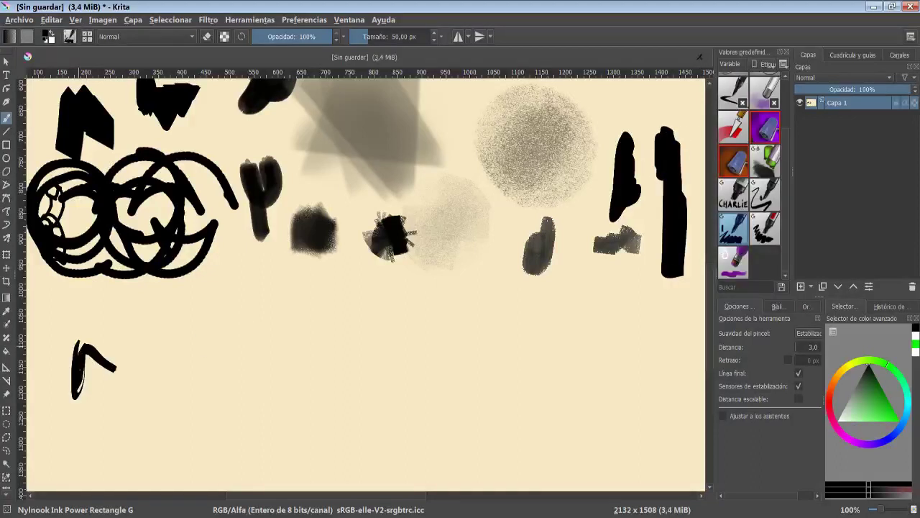
{"action": "left_click_drag", "start_coordinate": [90, 325], "coordinate": [79, 449]}
{"action": "left_click", "coordinate": [764, 228]}
{"action": "mouse_move", "coordinate": [165, 338]}
{"action": "left_mouse_down"}
{"action": "mouse_move", "coordinate": [169, 446]}
{"action": "mouse_move", "coordinate": [227, 297]}
{"action": "left_mouse_up"}
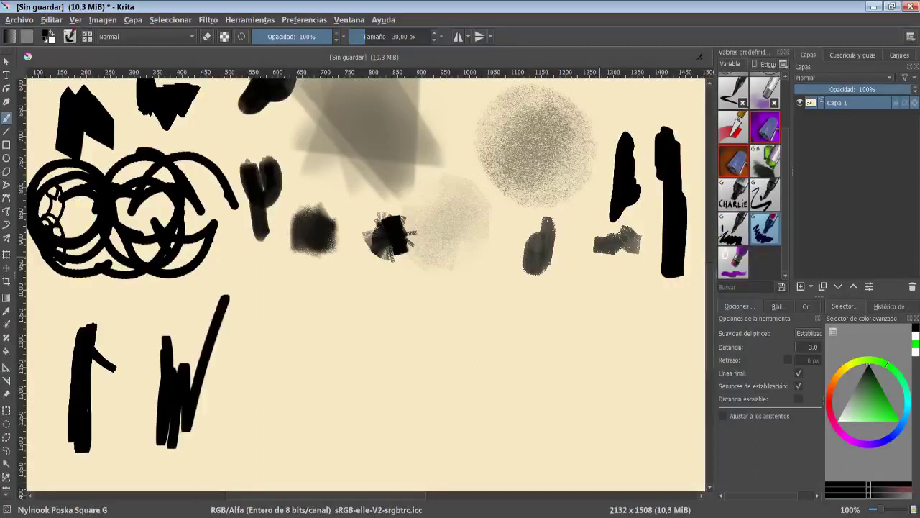
{"action": "left_click", "coordinate": [733, 266]}
{"action": "left_click_drag", "start_coordinate": [292, 369], "coordinate": [363, 306]}
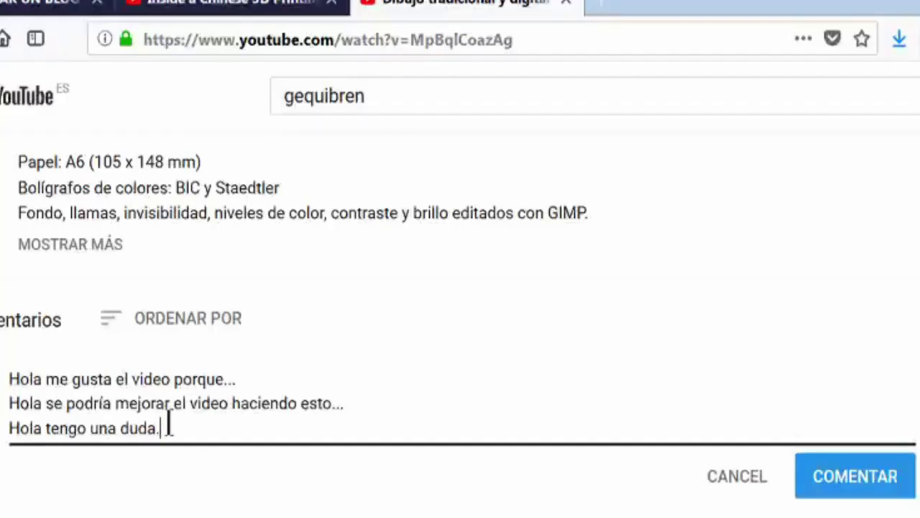
{"action": "type", "text": "."}
Step: Add 'Hola pod' to the comment, subscribe with all notifications on, and like the video
{"action": "key", "text": "Return"}
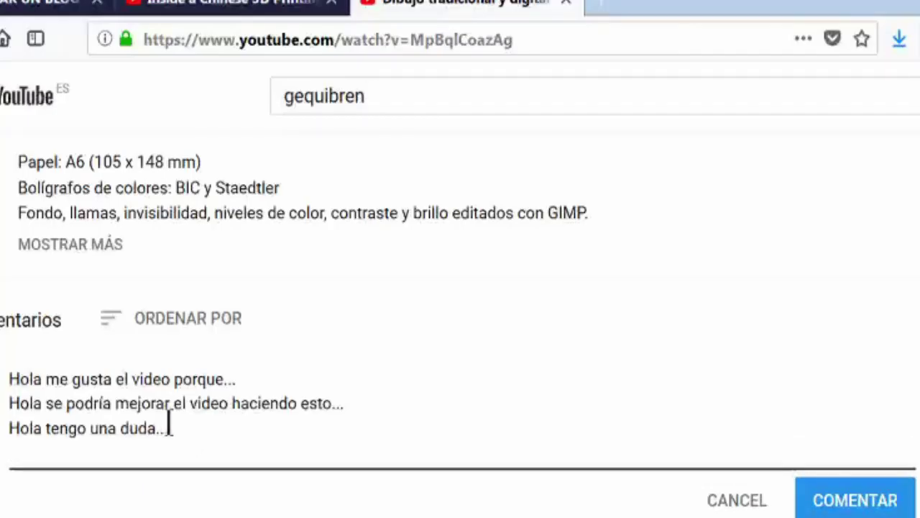
{"action": "type", "text": "Hola"}
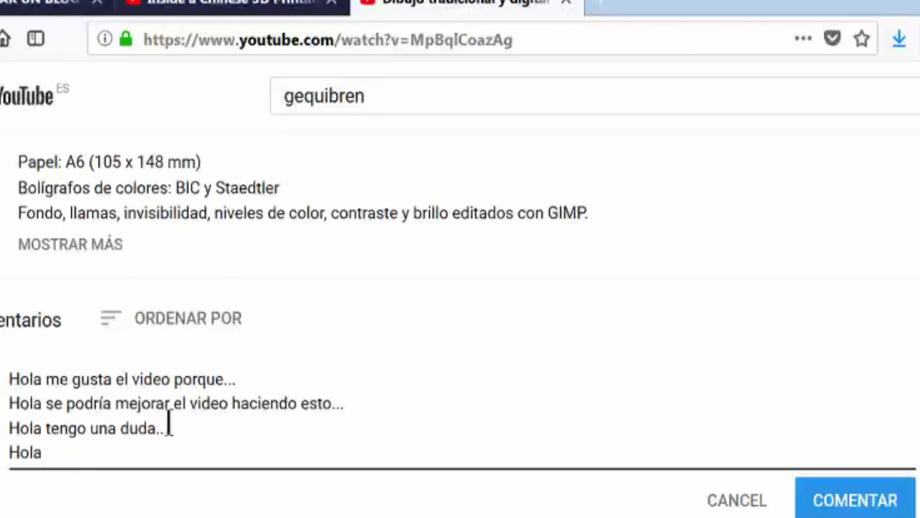
{"action": "type", "text": " pod"}
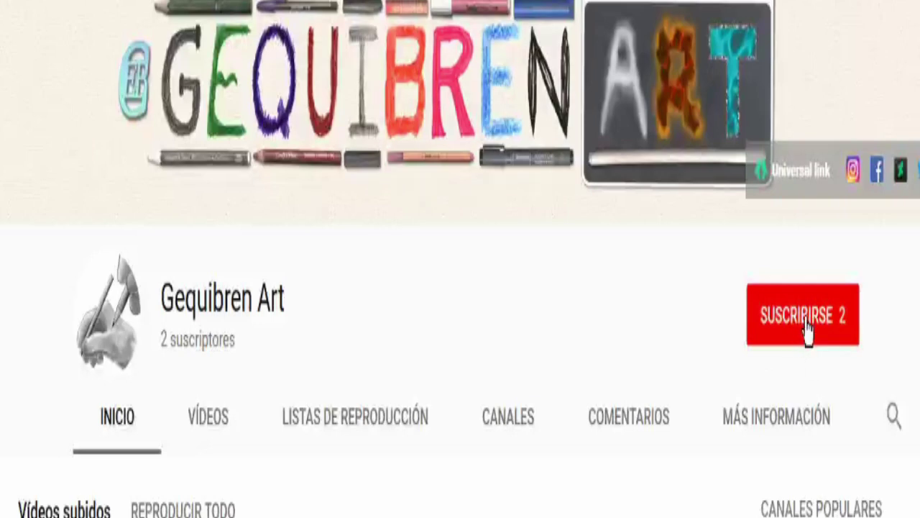
{"action": "left_click", "coordinate": [806, 330]}
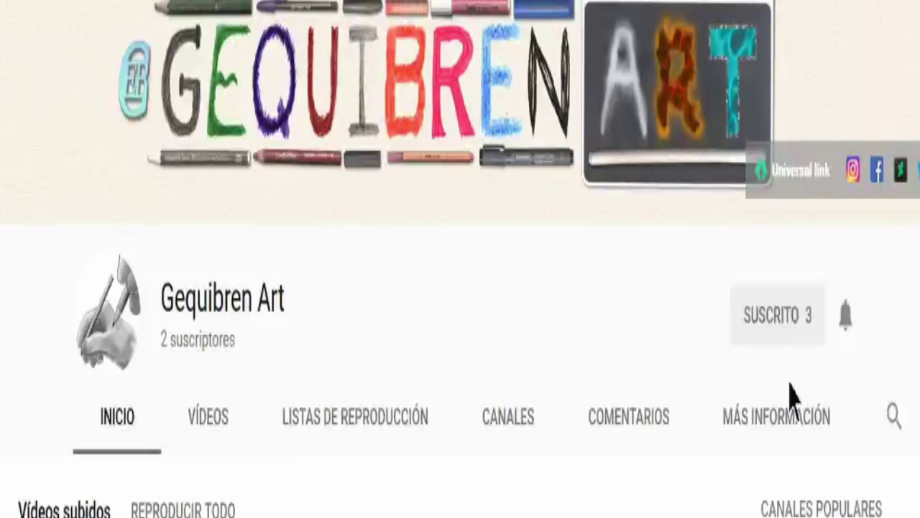
{"action": "left_click", "coordinate": [846, 317]}
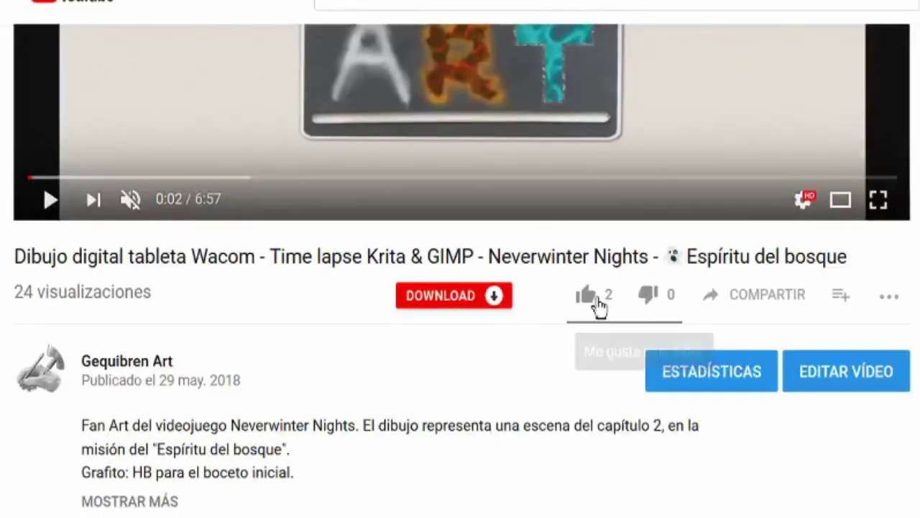
{"action": "left_click", "coordinate": [600, 306]}
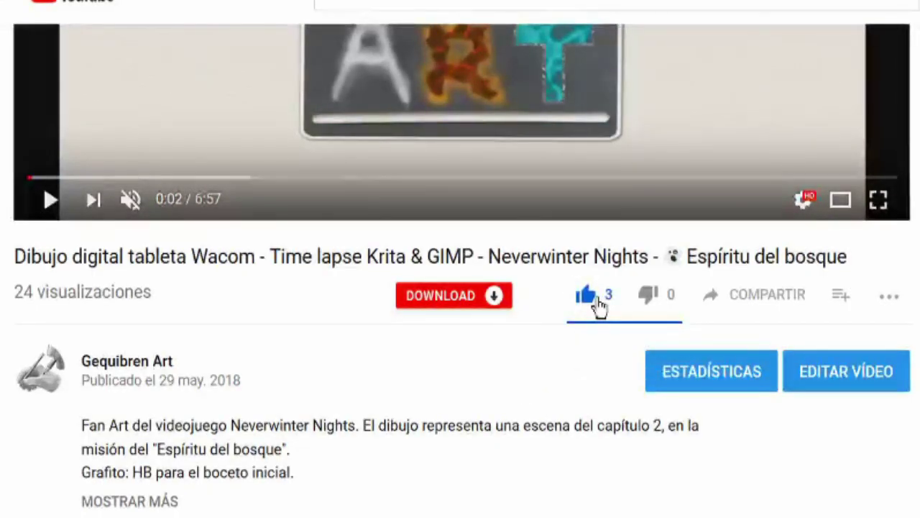